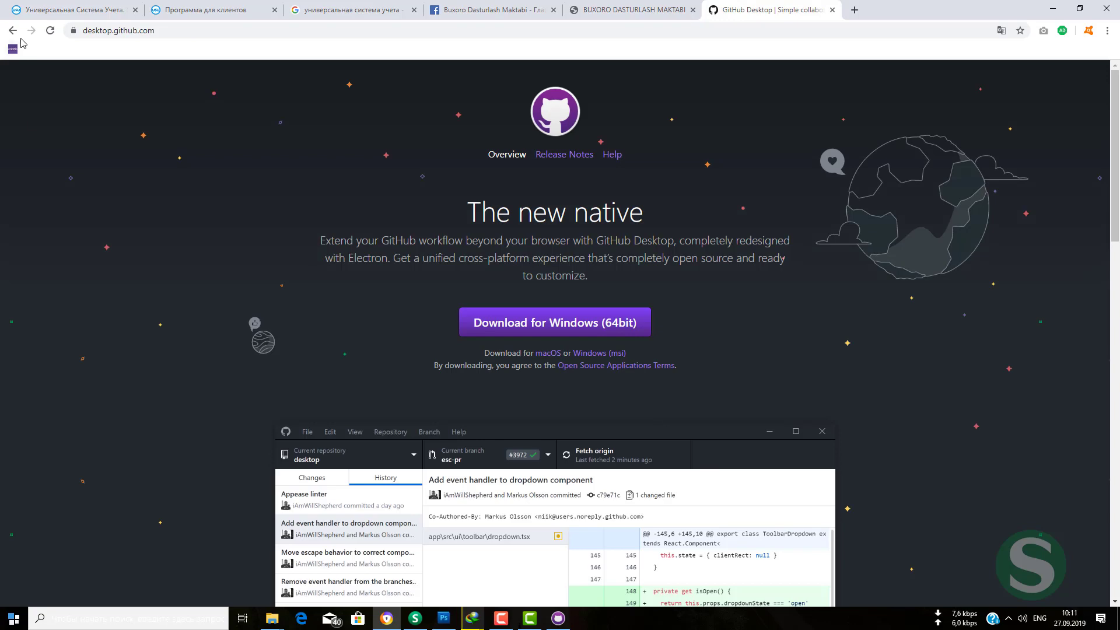
- Try to open the docker-library/php repository in GitHub Desktop, return to its GitHub page and look through the files
click(801, 364)
click(687, 459)
click(12, 31)
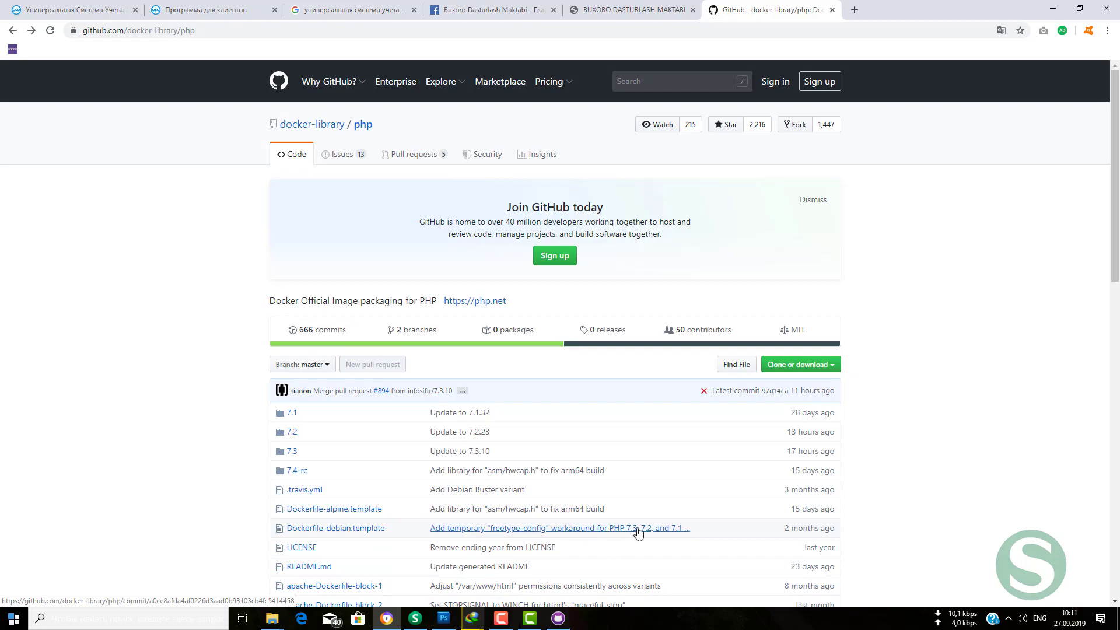
scroll(637, 530, down, 15)
scroll(642, 528, up, 15)
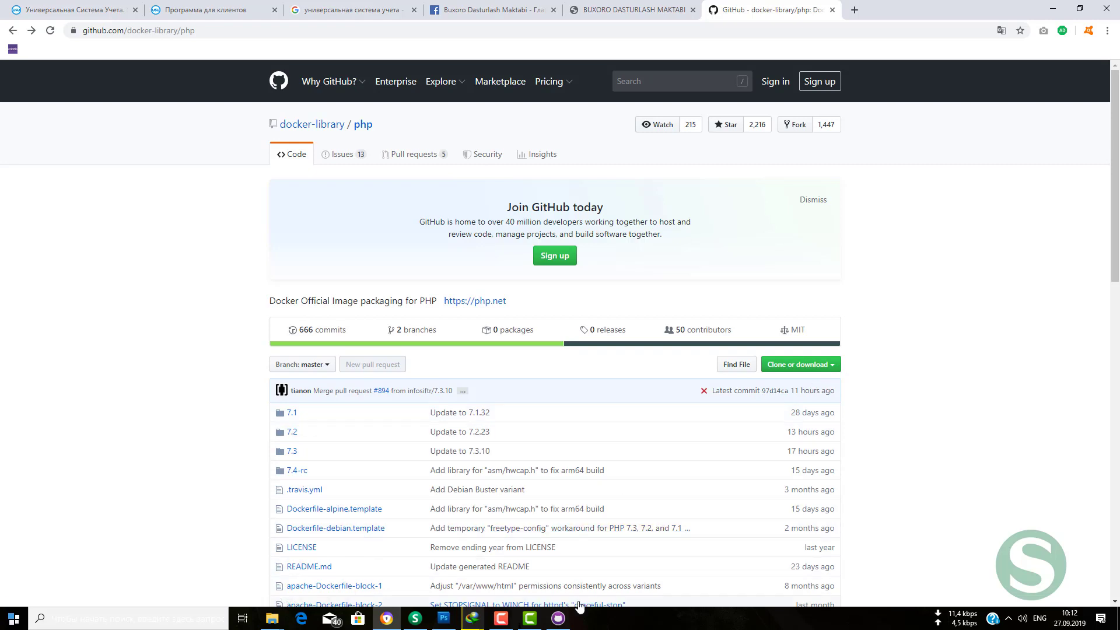
click(14, 618)
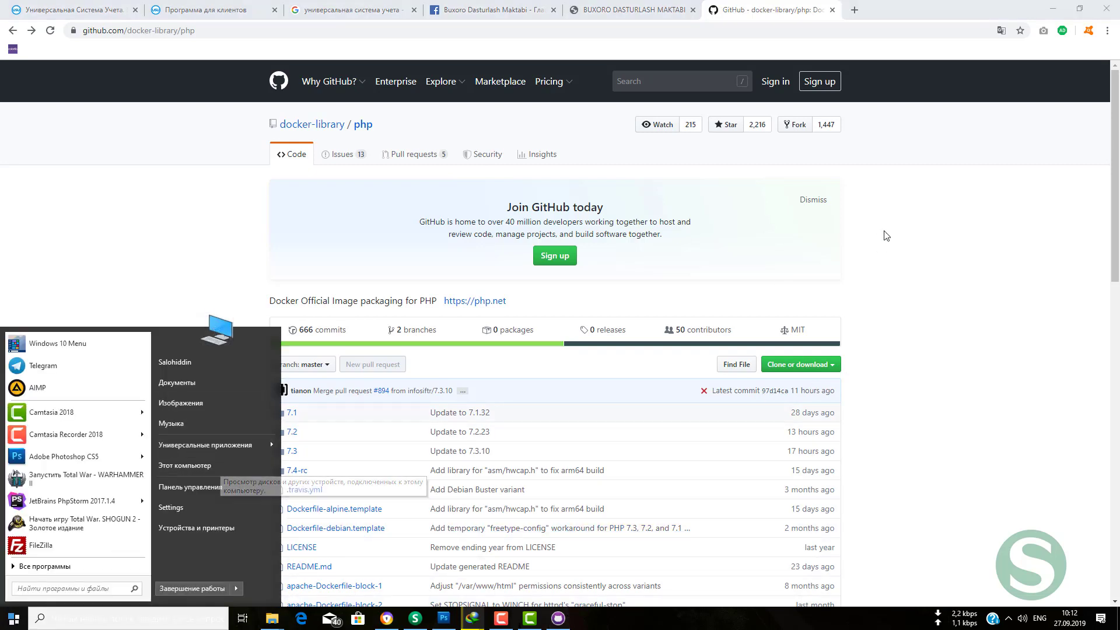
click(869, 241)
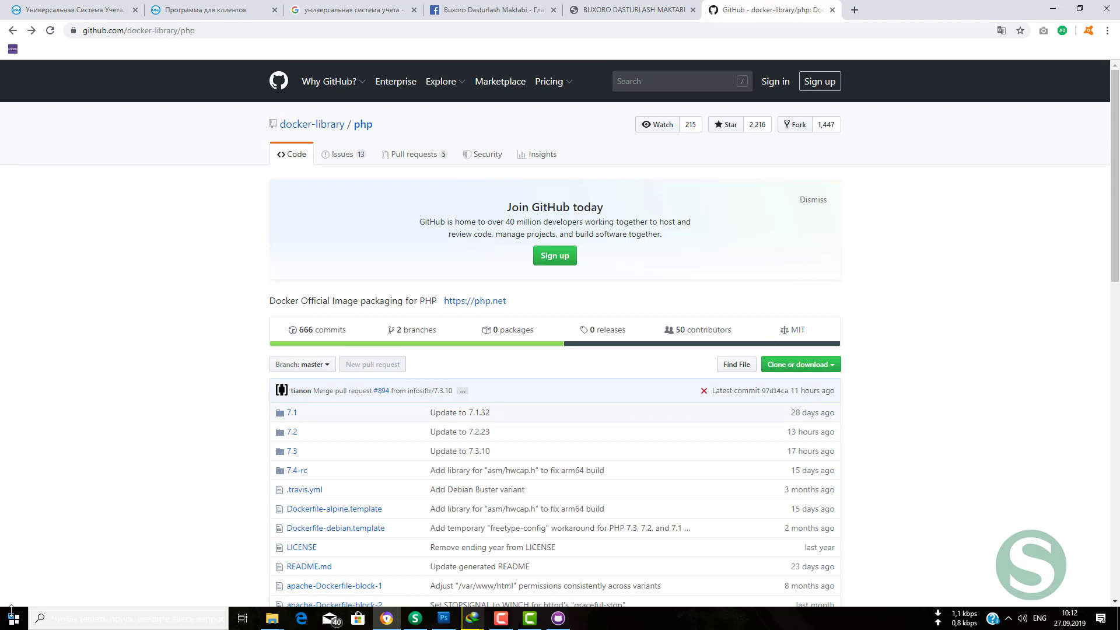
click(686, 87)
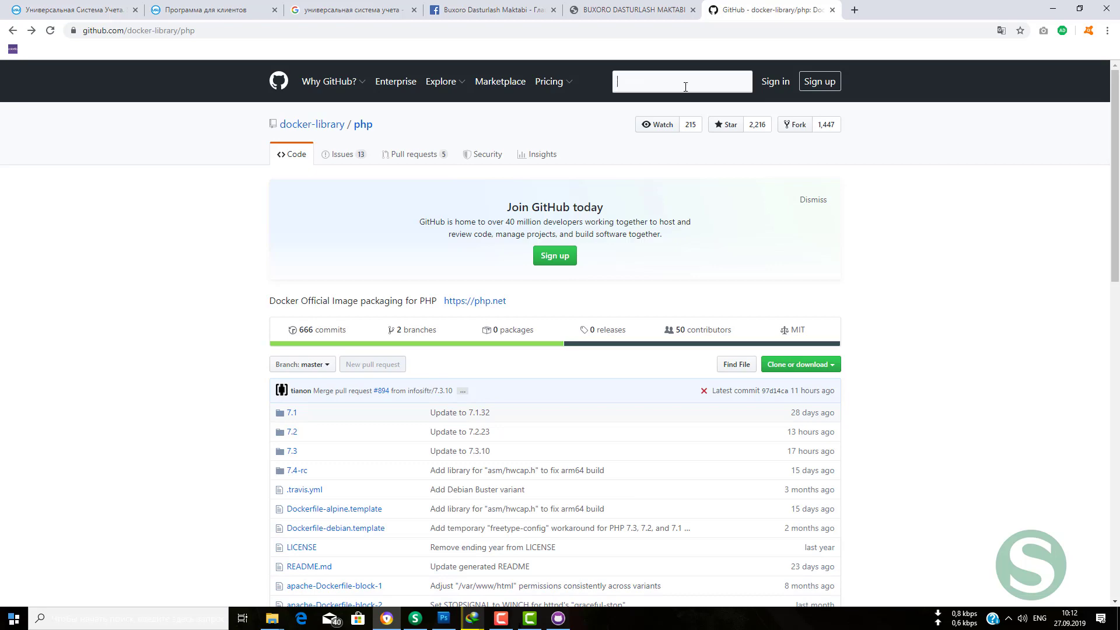
- Open the folder D:\OSPanel\domains\blog2 in File Explorer and select its path
key(super)
click(194, 470)
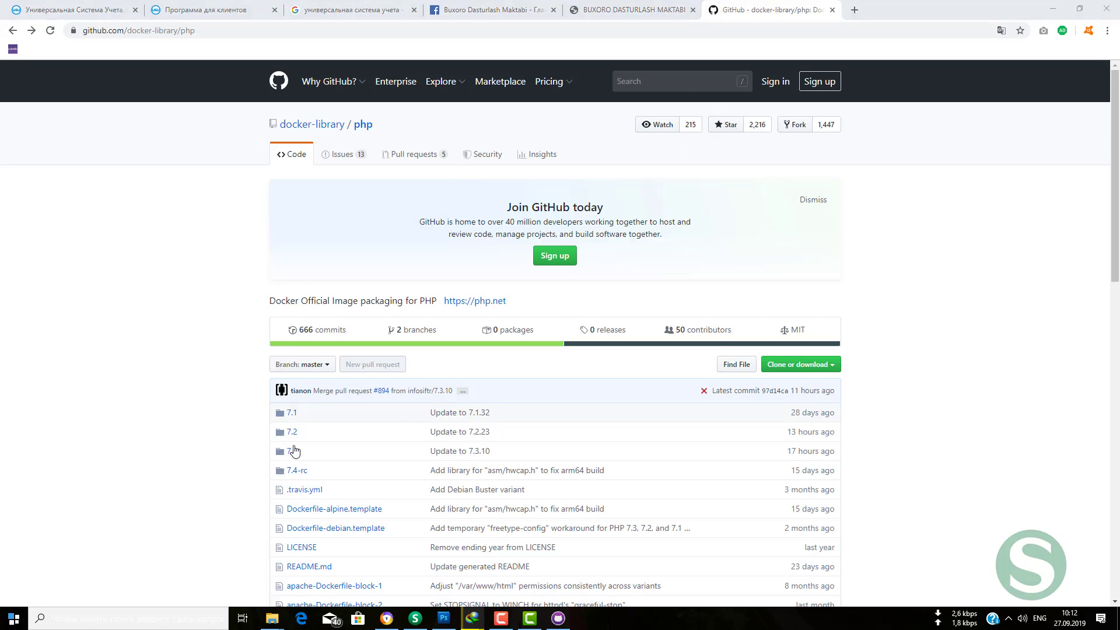
double_click(514, 233)
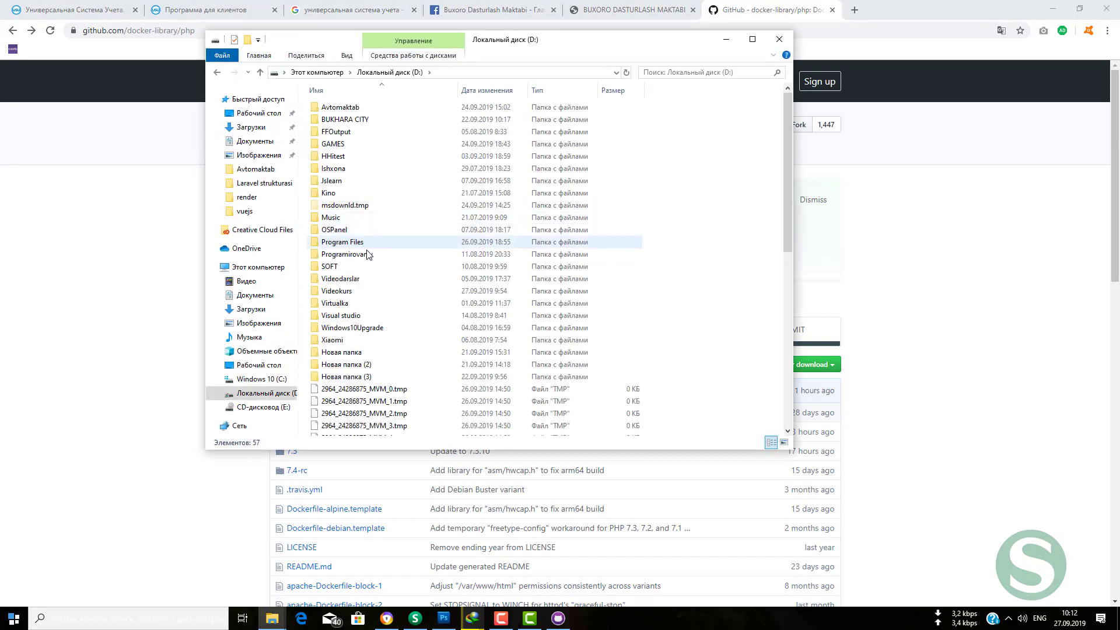
double_click(342, 229)
double_click(338, 107)
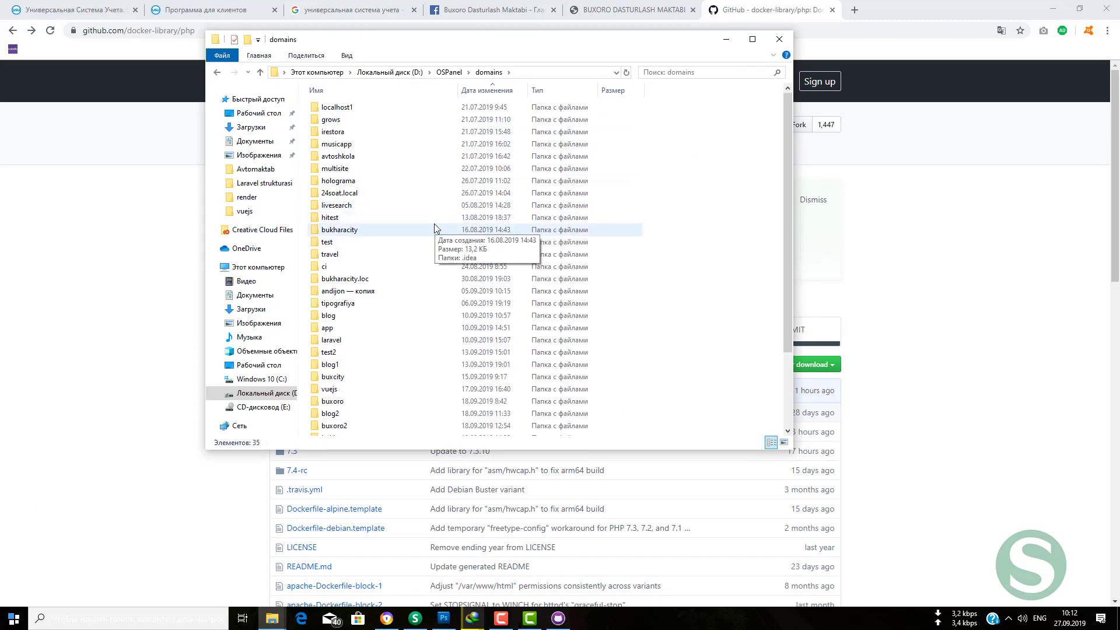
scroll(434, 228, down, 2)
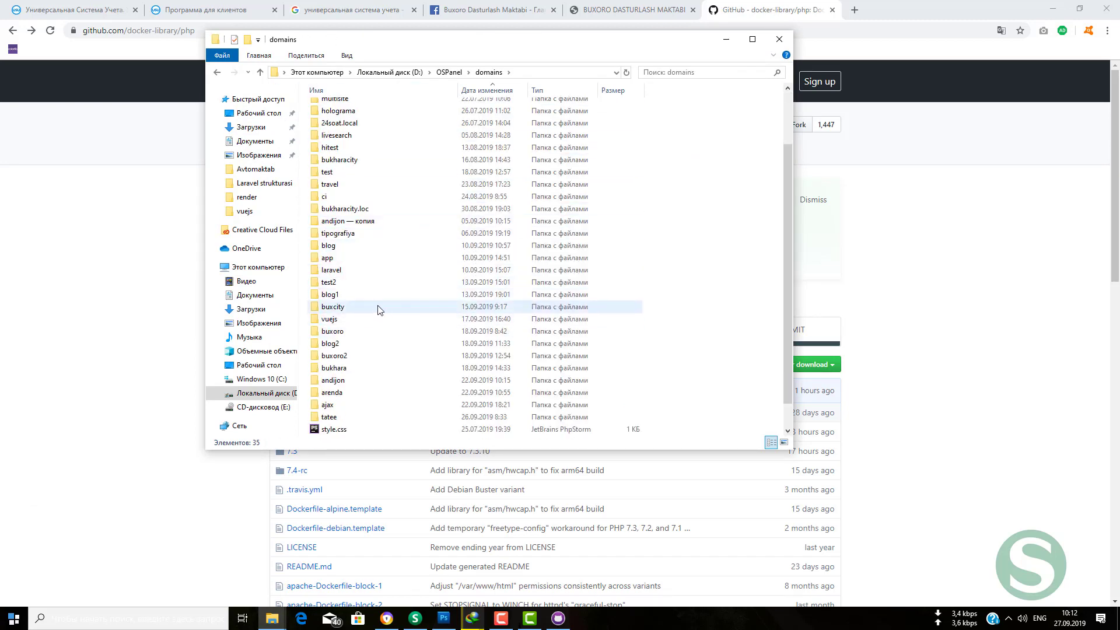
double_click(338, 344)
click(551, 73)
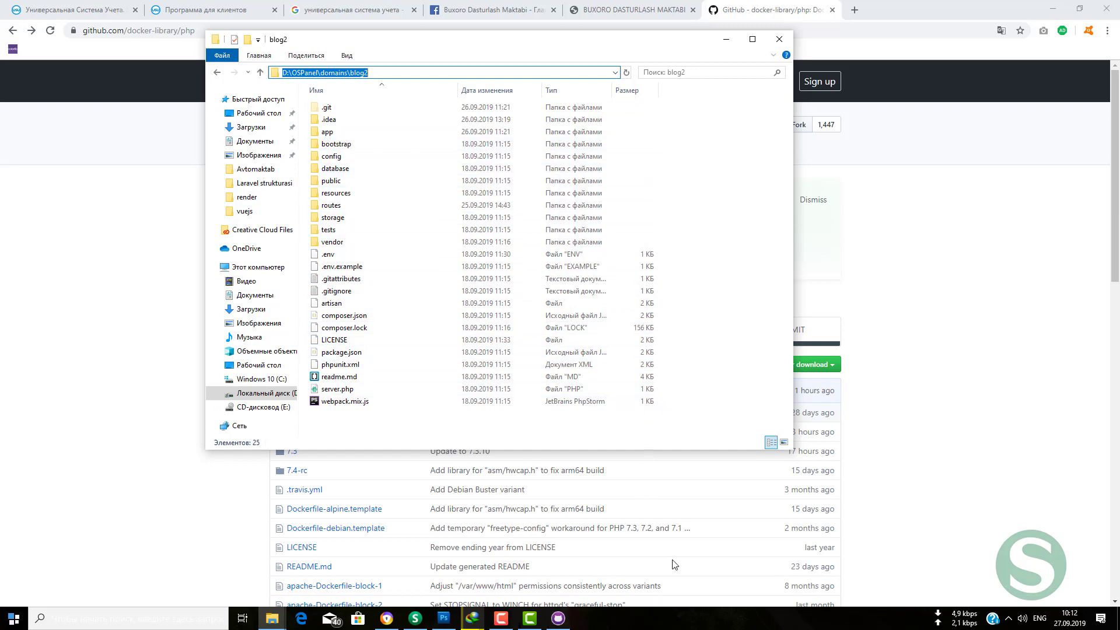
- Return to the browser and open GitHub's sign-in page by way of the account registration page
click(558, 619)
click(845, 43)
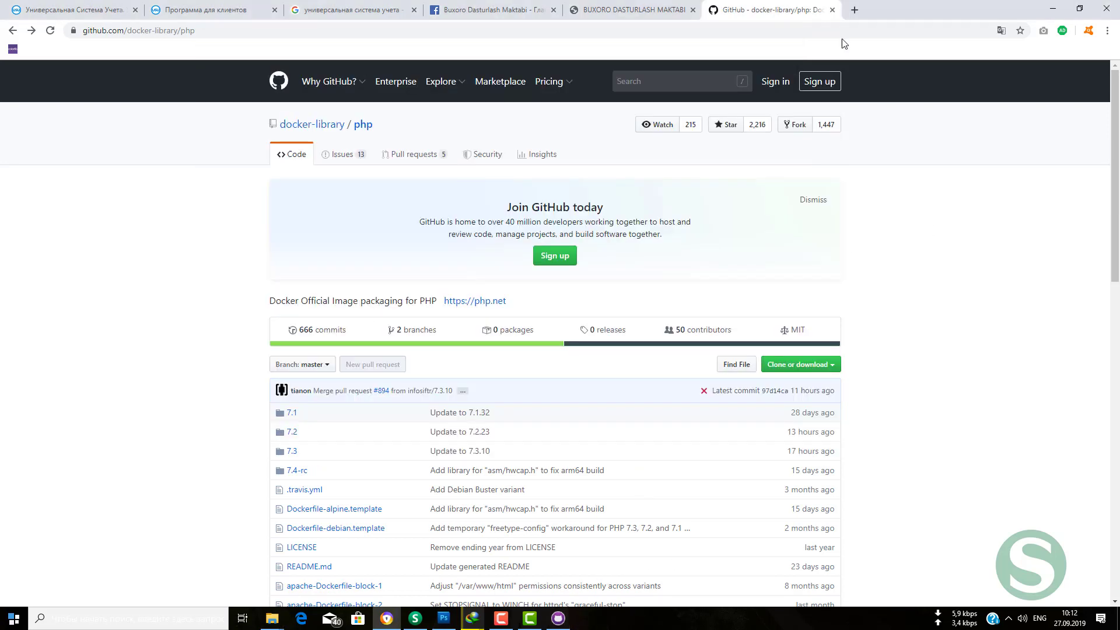
click(829, 82)
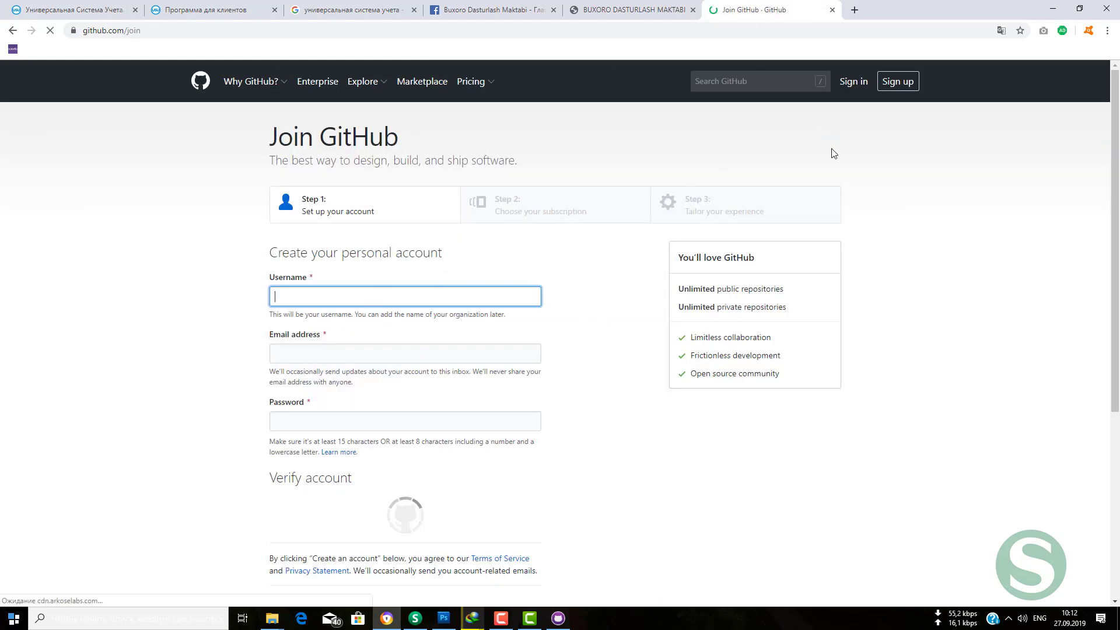
click(864, 81)
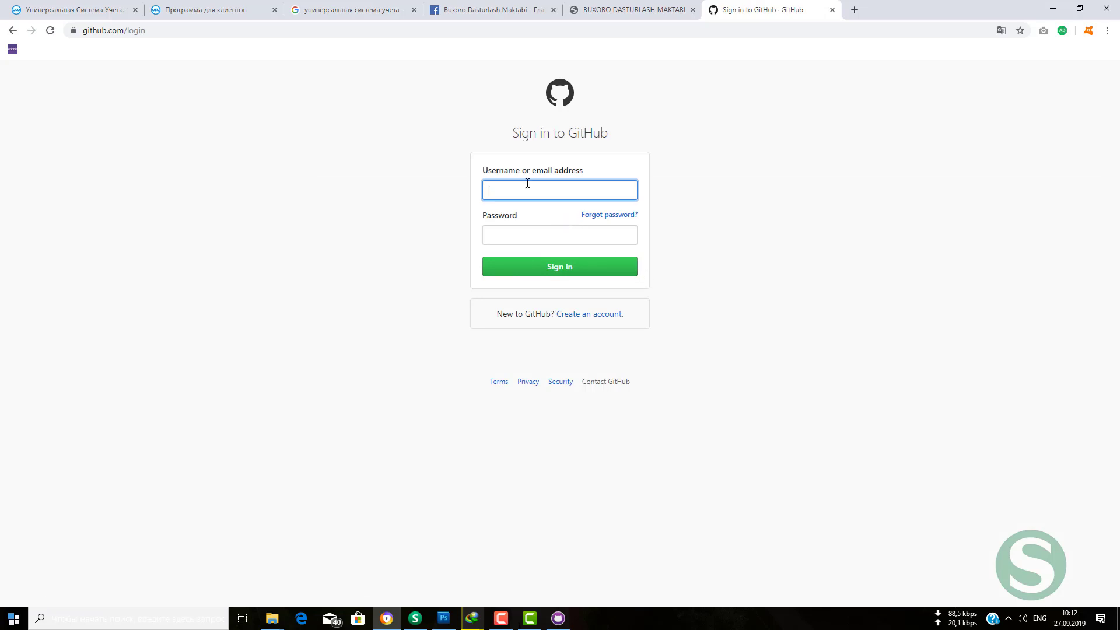
- Sign in to GitHub with the account's e-mail address and password, re-entering the password for a second attempt
text(b)
key(Down)
key(Return)
key(Tab)
text(****)
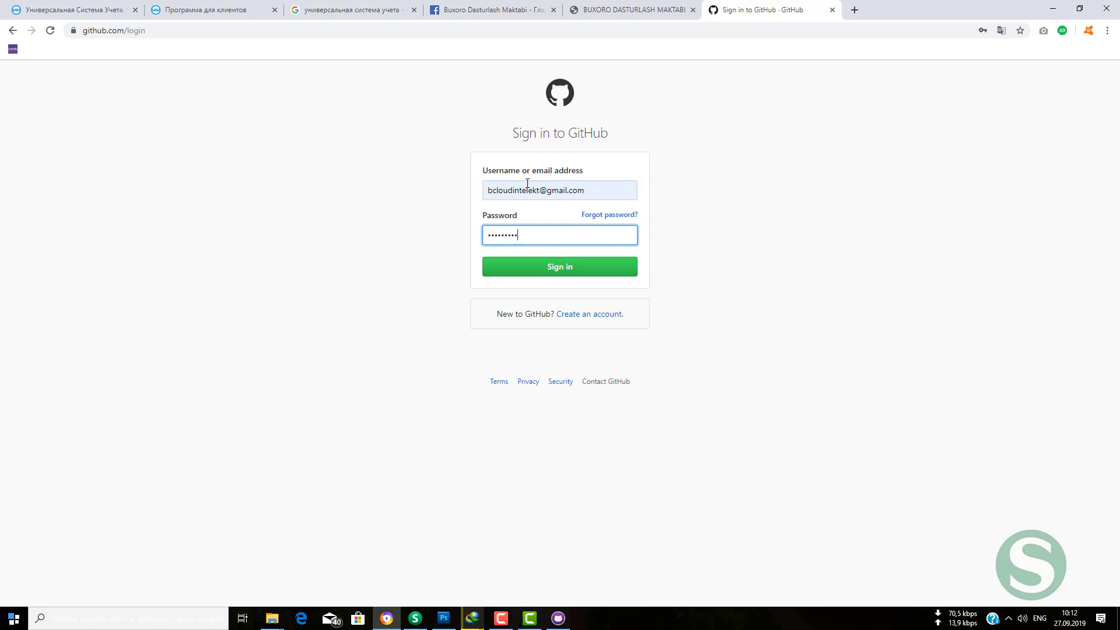
key(Return)
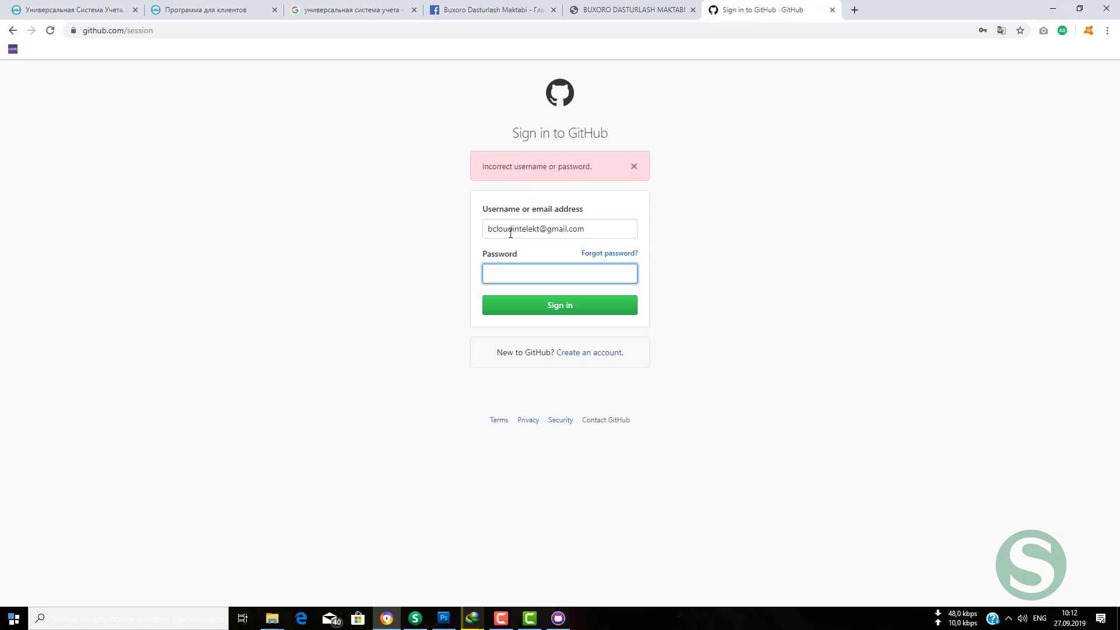
text(********)
key(Return)
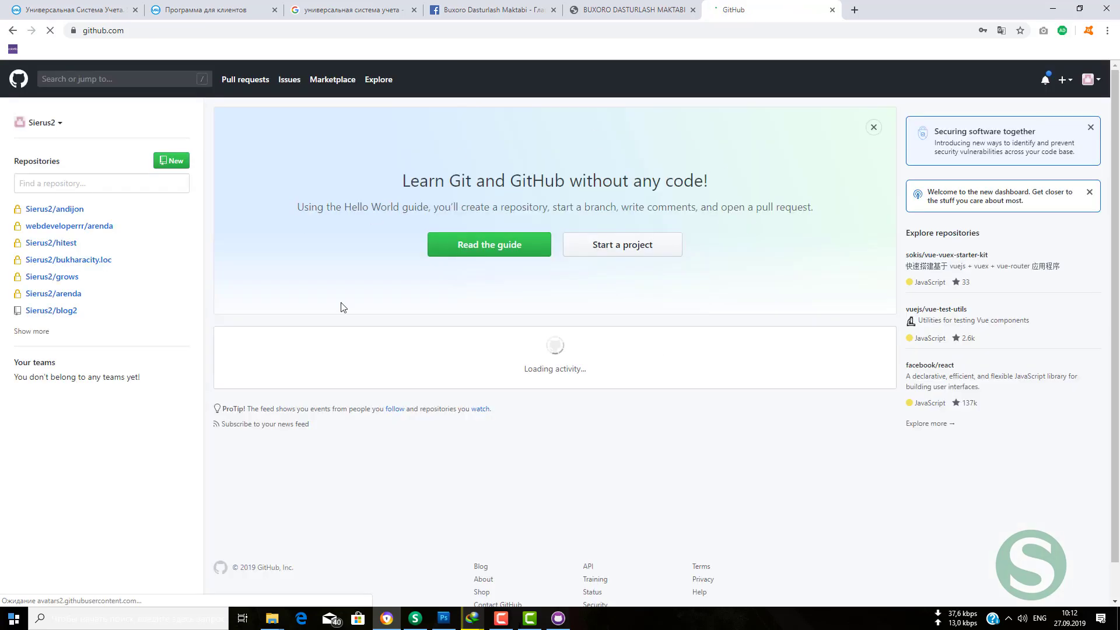
mouse_move(3, 196)
mouse_down()
mouse_move(54, 259)
mouse_move(210, 334)
mouse_move(210, 305)
mouse_move(211, 325)
mouse_up()
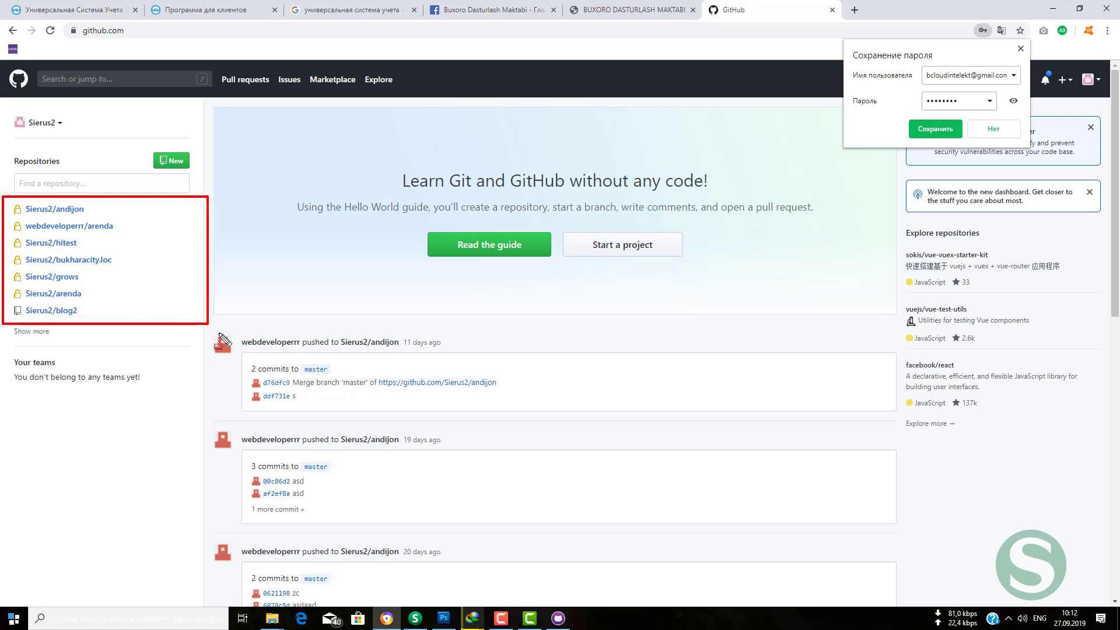
key(Escape)
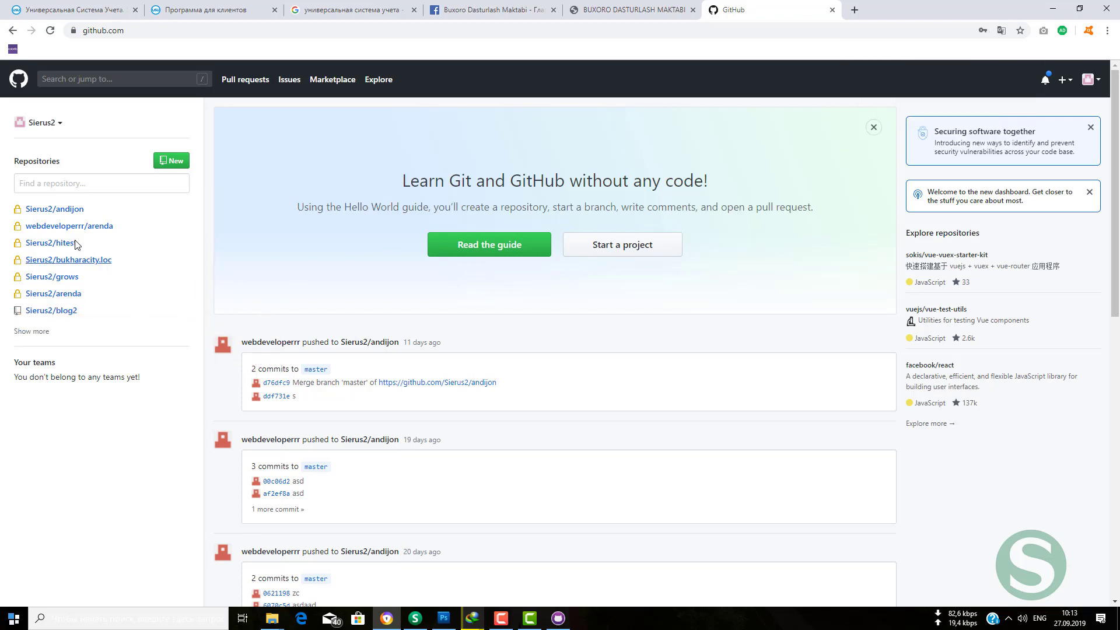
drag(9, 219, 134, 237)
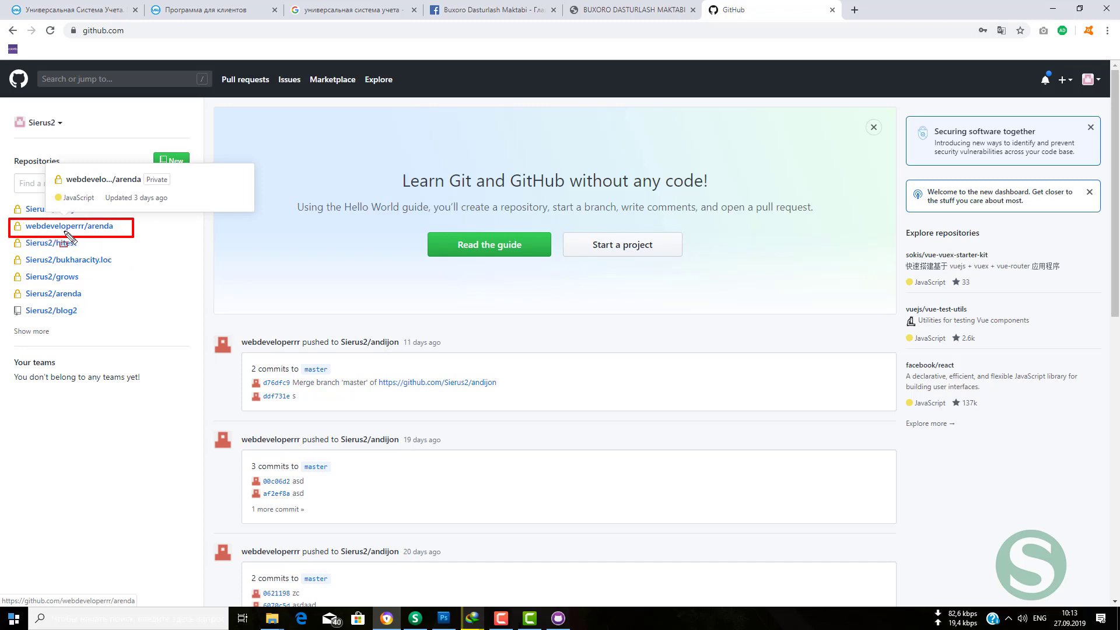
key(Escape)
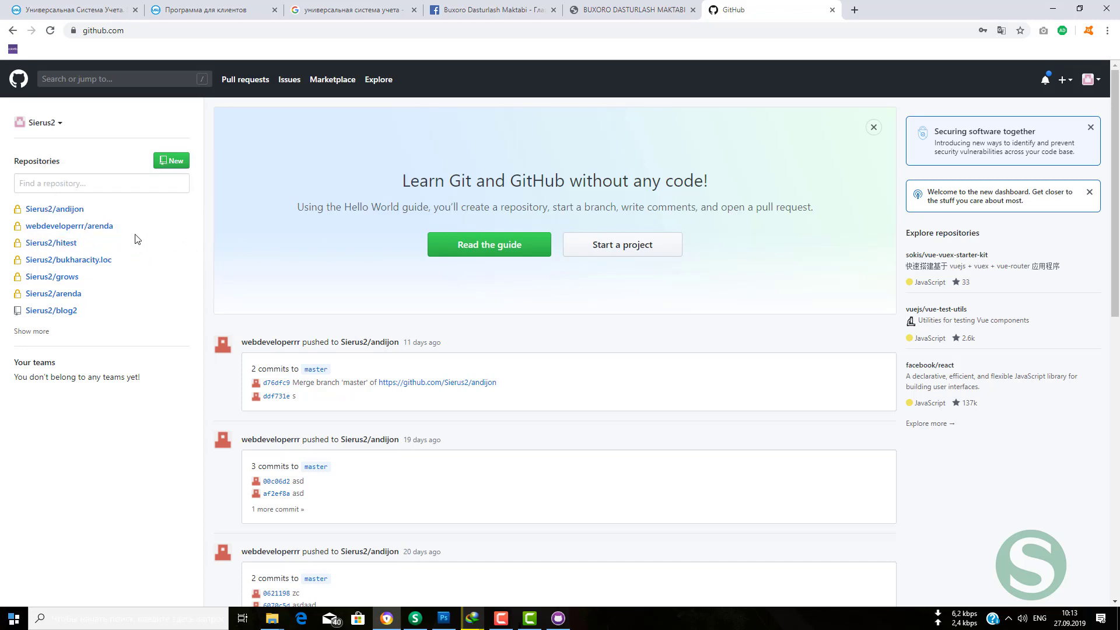
- Open the webdeveloperrr/arenda repository, look through its contents, and return to the GitHub dashboard to review the repository list and activity
click(47, 226)
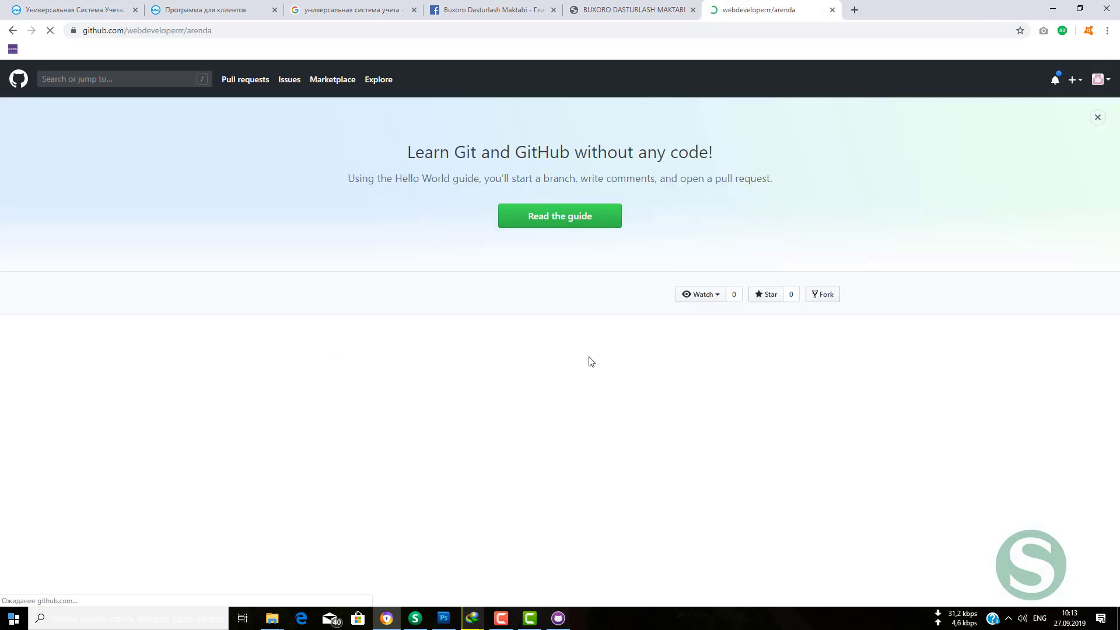
scroll(550, 357, down, 7)
scroll(400, 325, up, 5)
scroll(426, 328, down, 3)
scroll(426, 328, down, 1)
scroll(375, 450, up, 5)
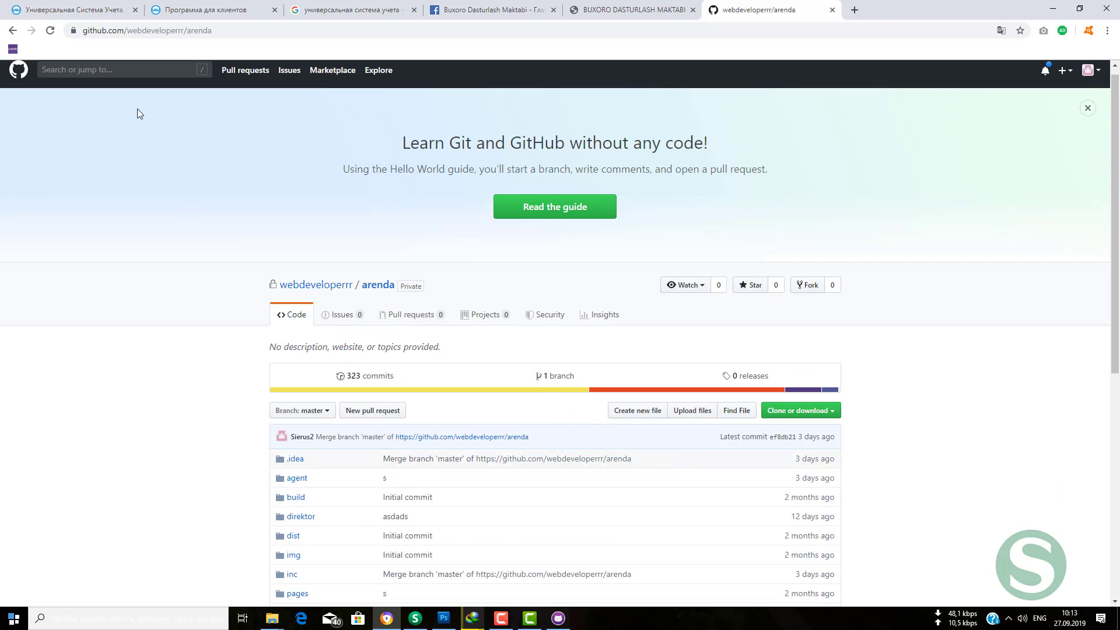
click(13, 31)
scroll(642, 309, down, 1)
scroll(642, 312, down, 4)
scroll(648, 311, up, 5)
- Switch to GitHub Desktop and start creating a new repository
key(alt+Tab)
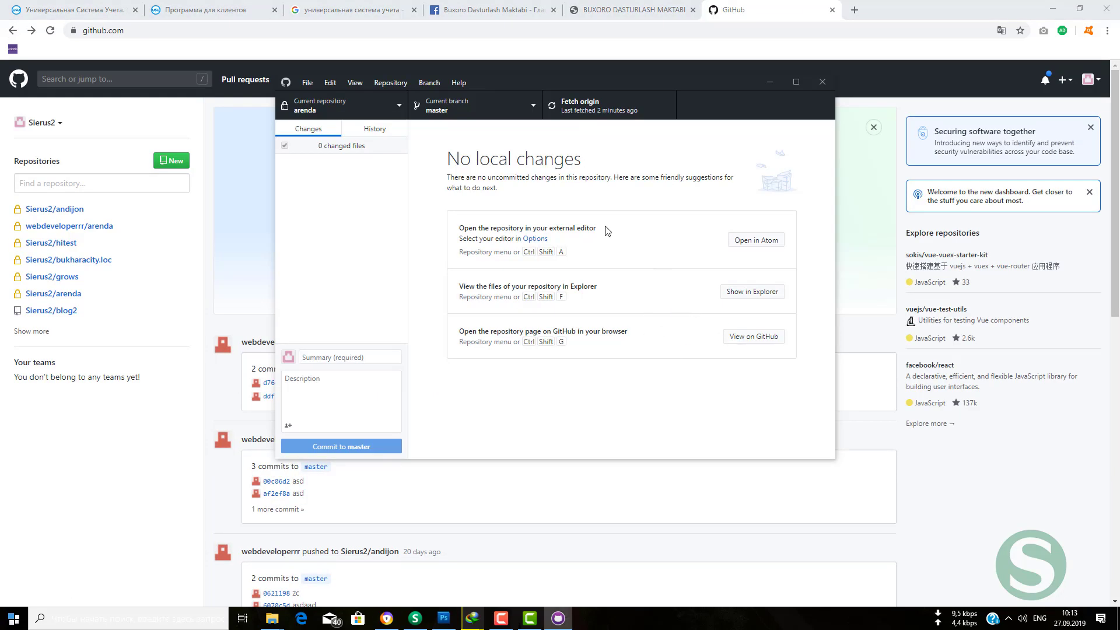
click(307, 83)
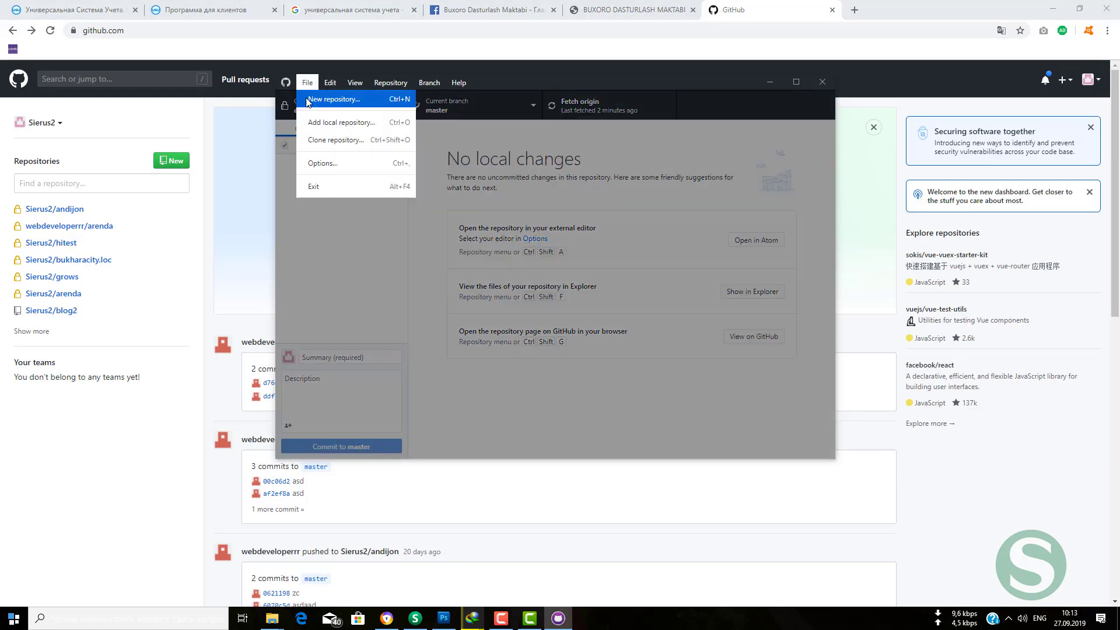
click(307, 100)
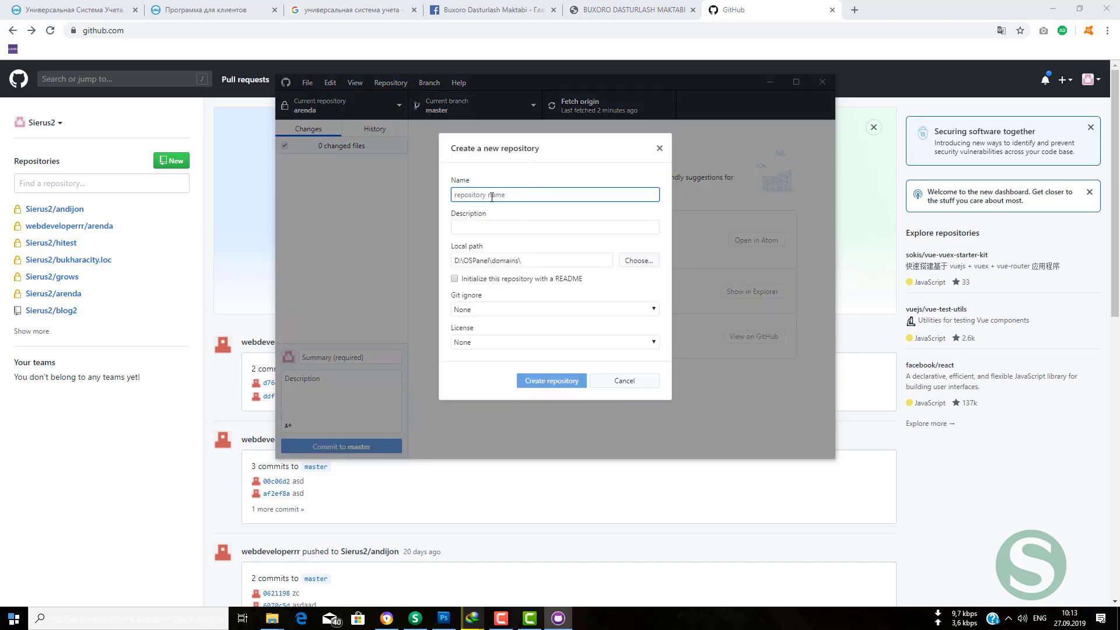
- Copy the blog2 folder's name from D:\OSPanel\domains in File Explorer and paste it as the new repository's name
click(273, 618)
click(417, 561)
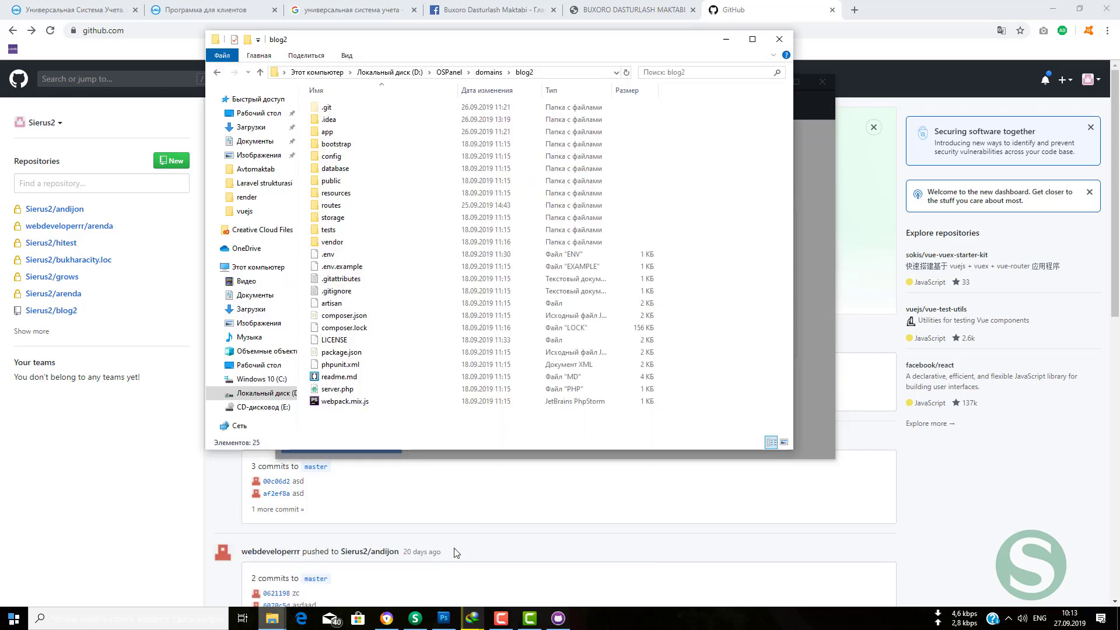
click(488, 73)
click(349, 413)
key(ctrl+c)
key(alt+Tab)
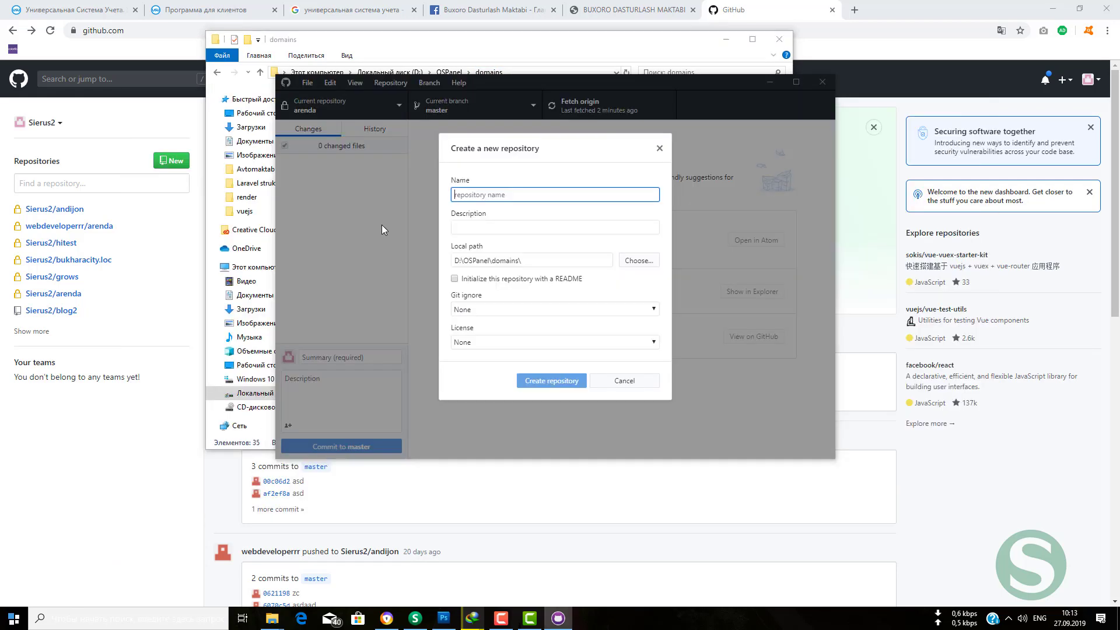
key(ctrl+v)
- Enter "Laravel blog namuna" as the new repository's description
click(540, 226)
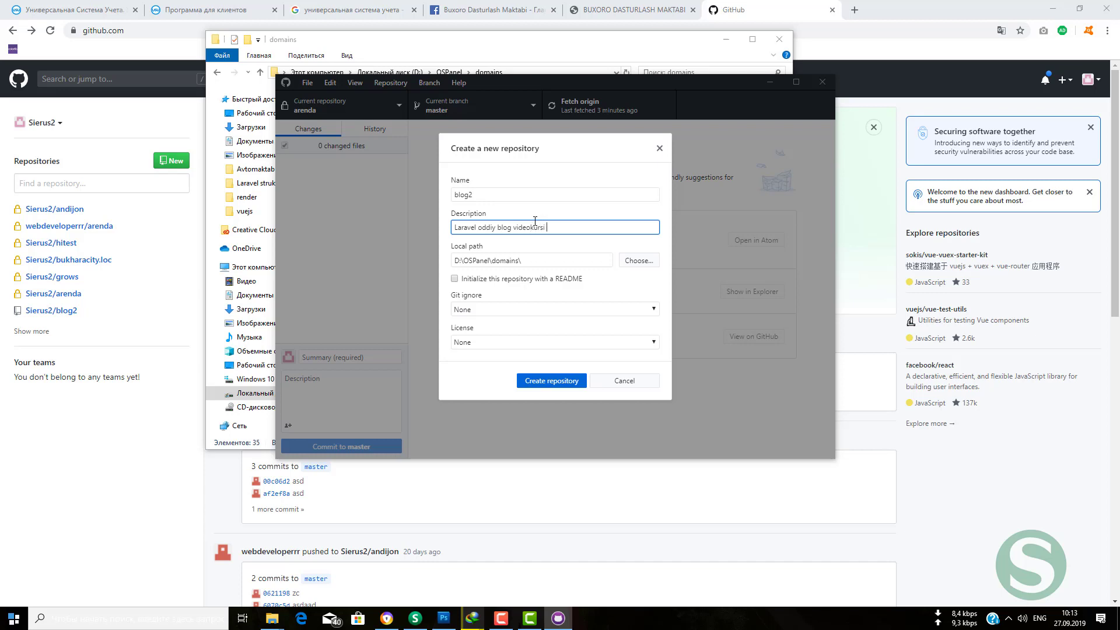
key(ctrl+shift+Left)
key(ctrl+shift+Left)
key(ctrl+shift+Left)
key(ctrl+shift+Left)
key(ctrl+shift+Left)
text(L)
- Look through the Git ignore templates and license choices for the new repository, leaving both set to None
click(548, 311)
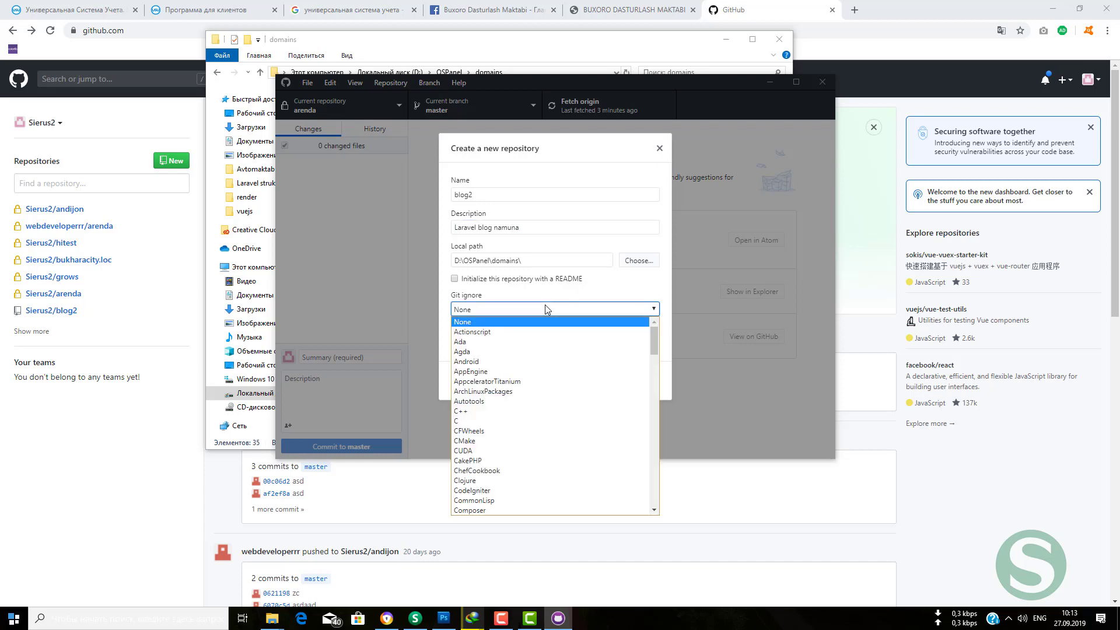
click(548, 310)
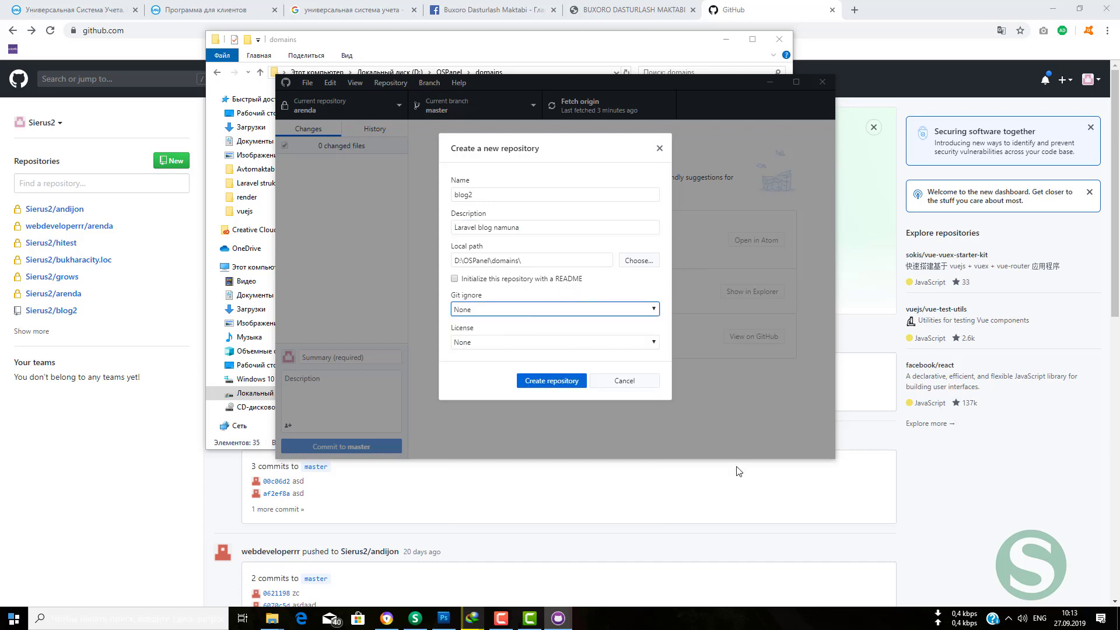
click(544, 309)
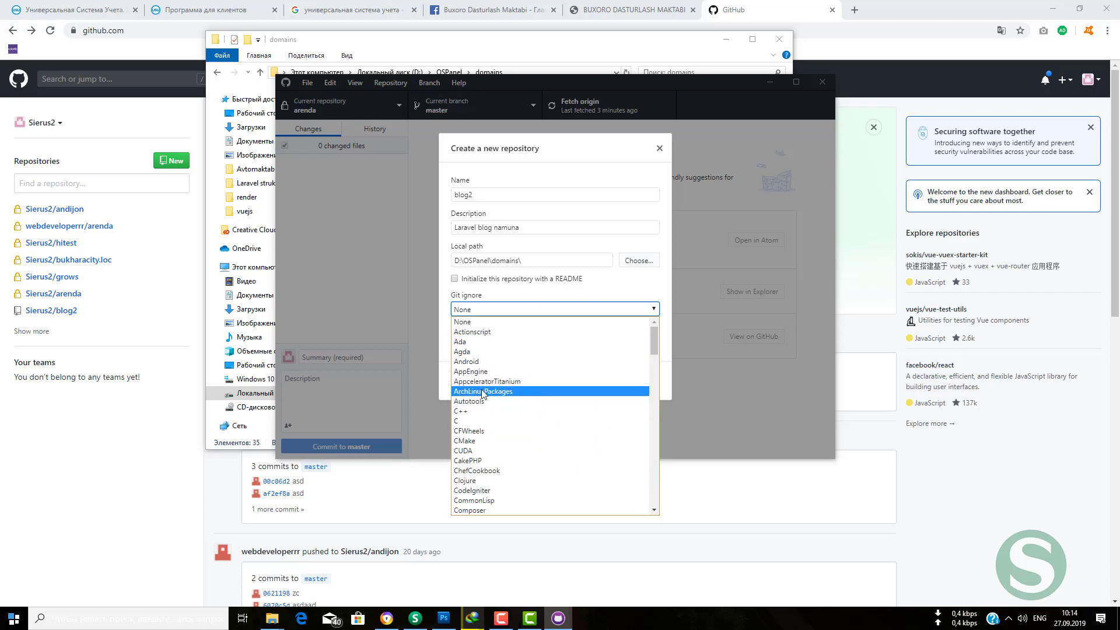
scroll(537, 341, down, 10)
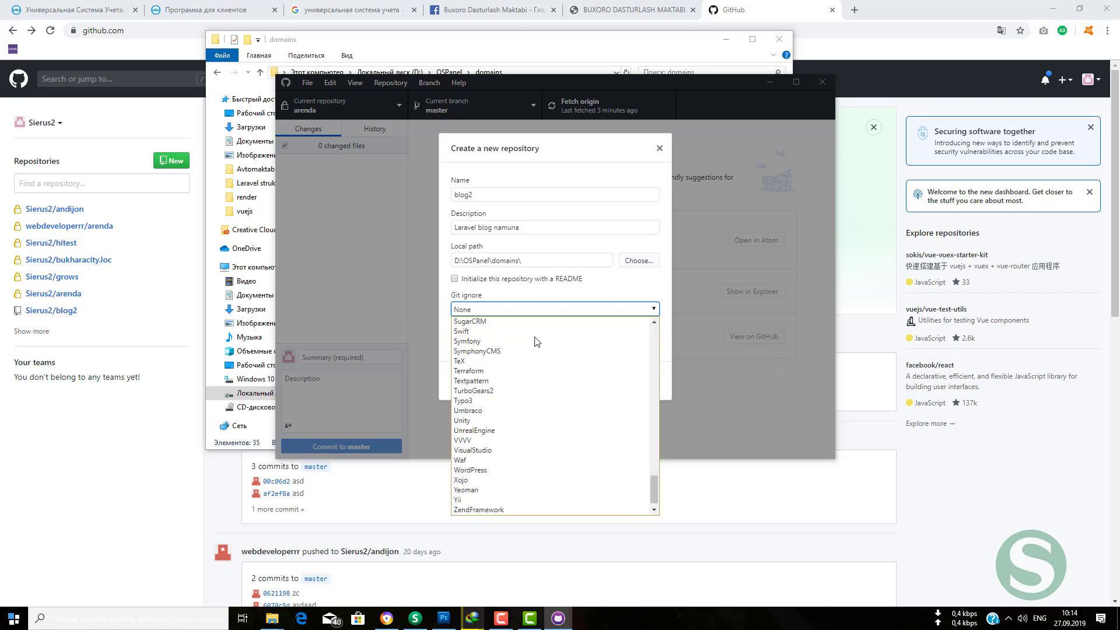
click(634, 296)
click(613, 340)
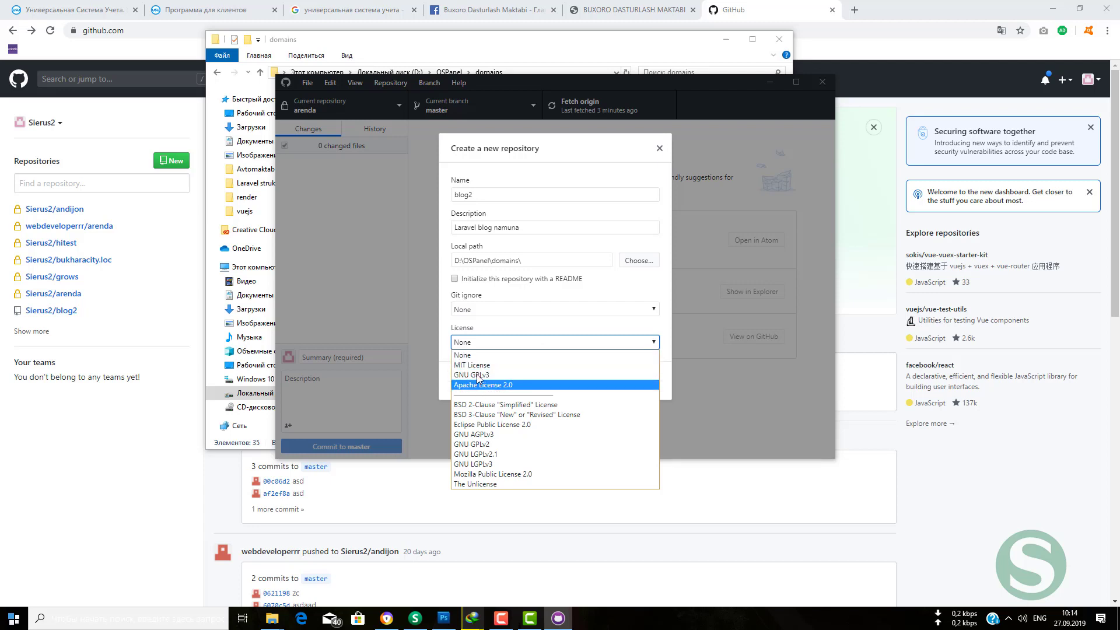
click(559, 312)
click(563, 309)
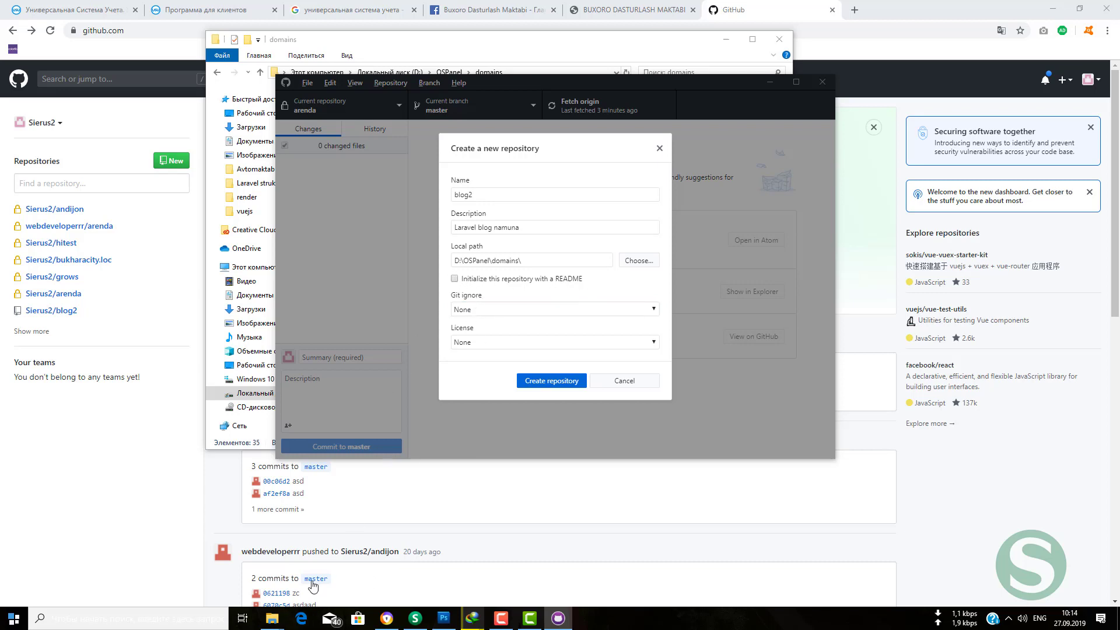
- Check the blog2 folder's contents in File Explorer and create the blog2 repository in GitHub Desktop
mouse_move(272, 618)
click(395, 558)
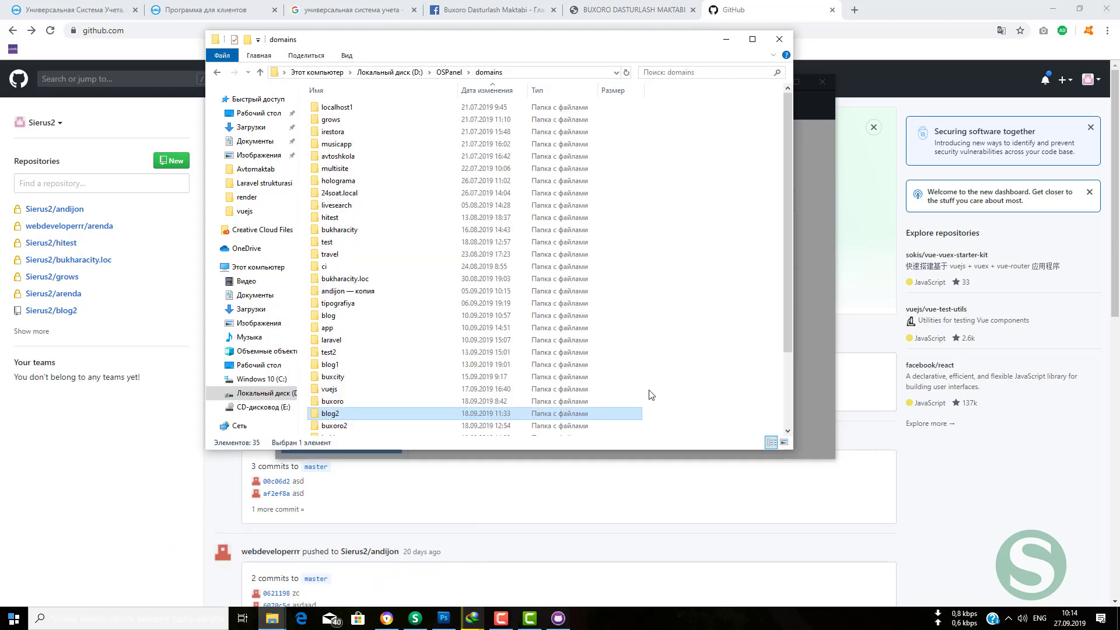
scroll(668, 391, down, 3)
double_click(359, 326)
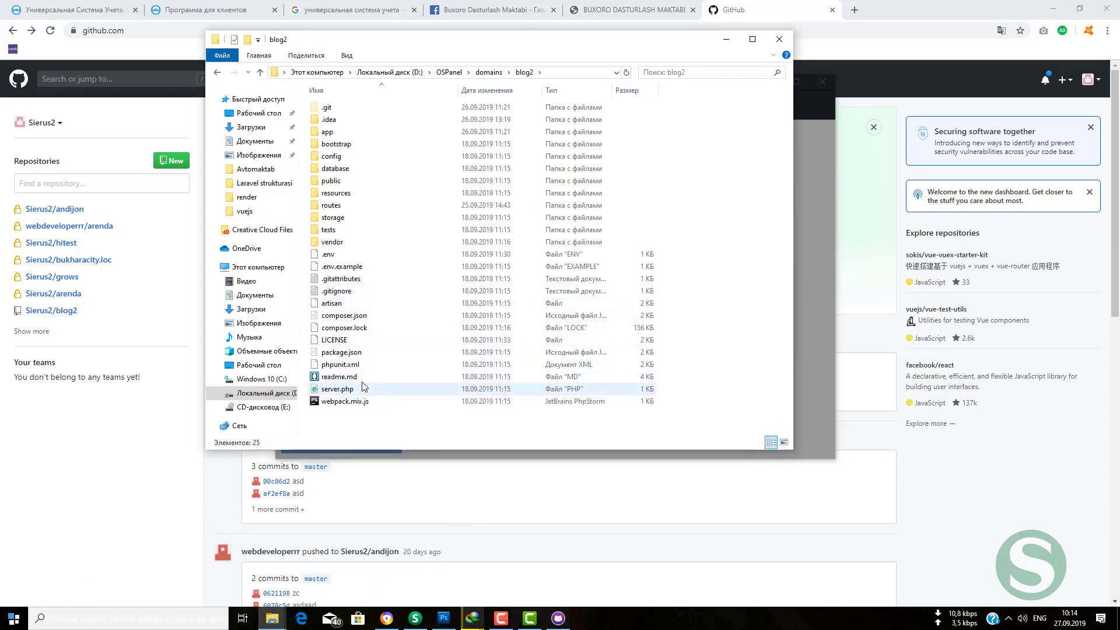
key(alt+Tab)
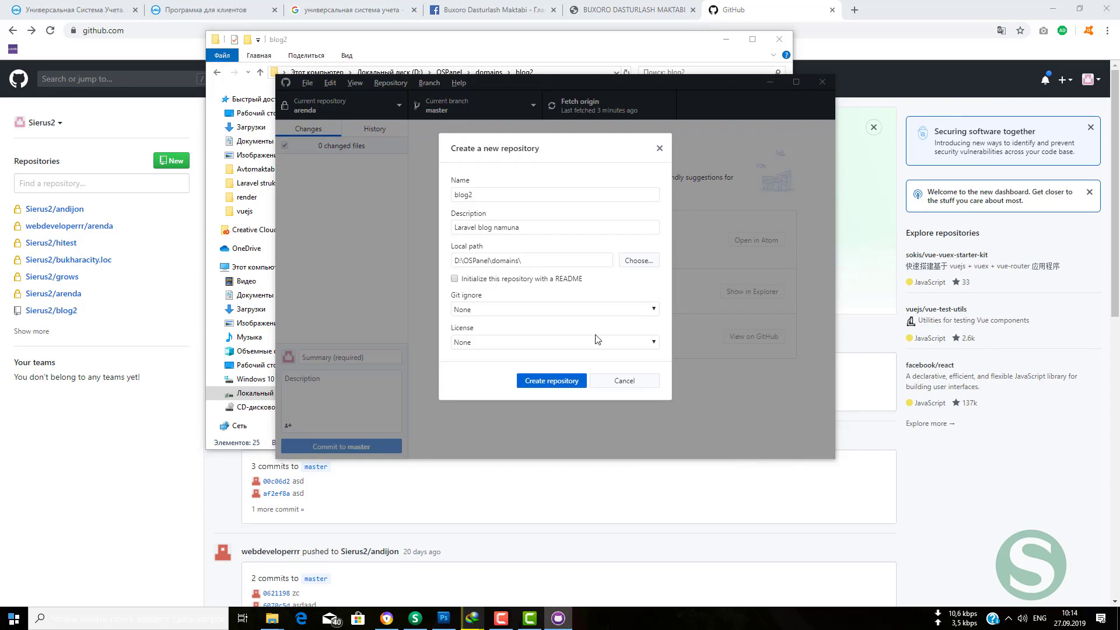
click(552, 381)
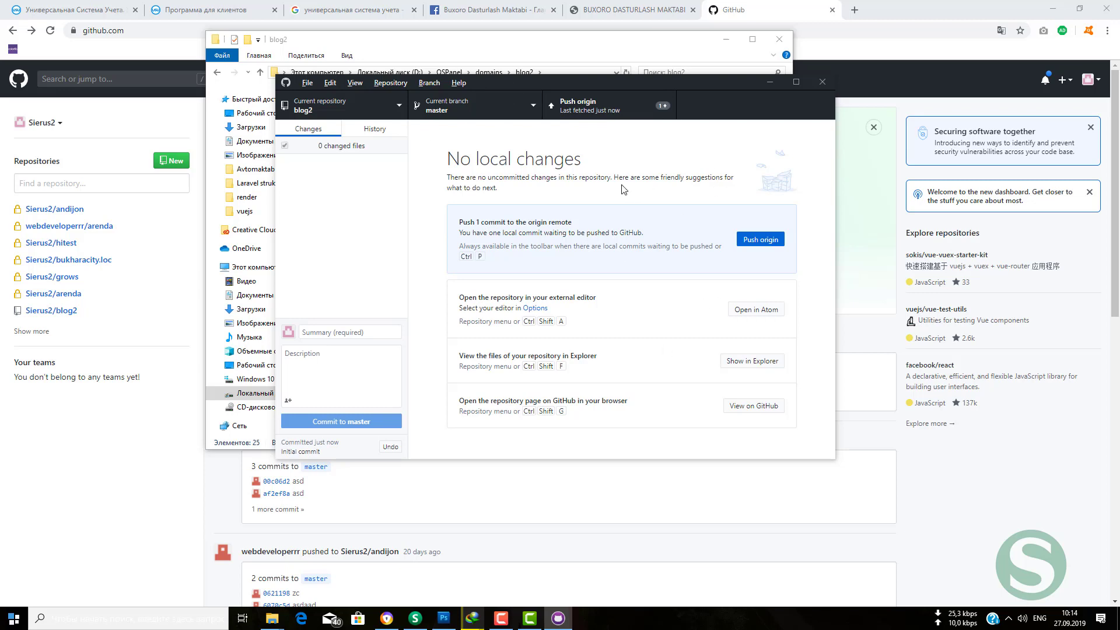
- Push the blog2 repository's initial commit to origin
mouse_move(446, 201)
mouse_down()
mouse_move(462, 217)
mouse_move(613, 265)
mouse_move(796, 277)
mouse_up()
key(Escape)
click(755, 240)
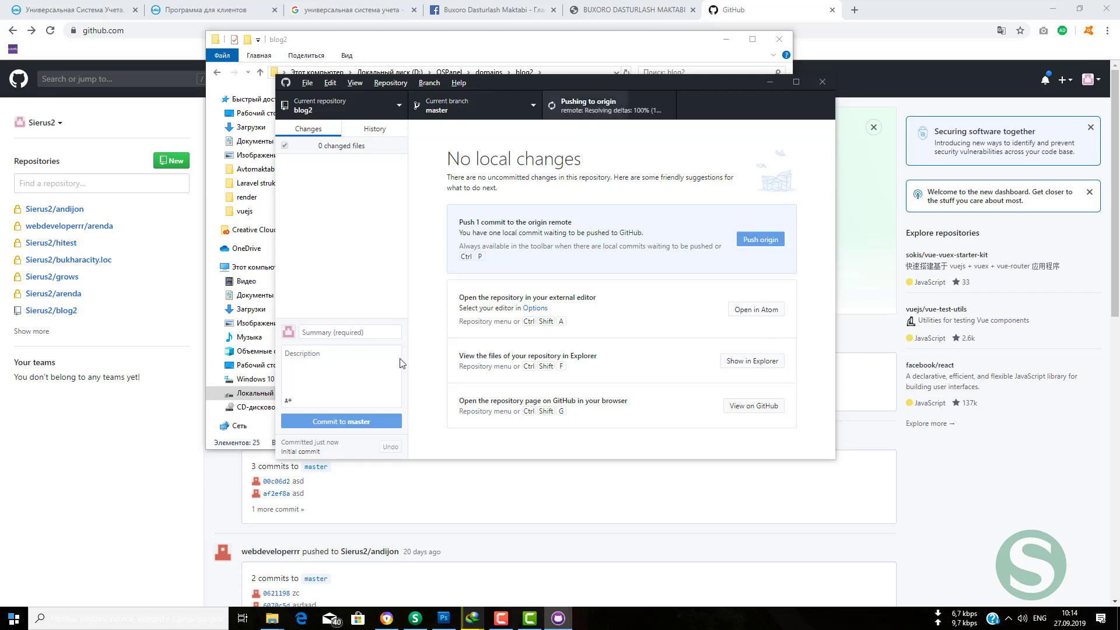
- Switch to the browser, refresh the GitHub dashboard and open the blog2 repository
click(178, 495)
key(F5)
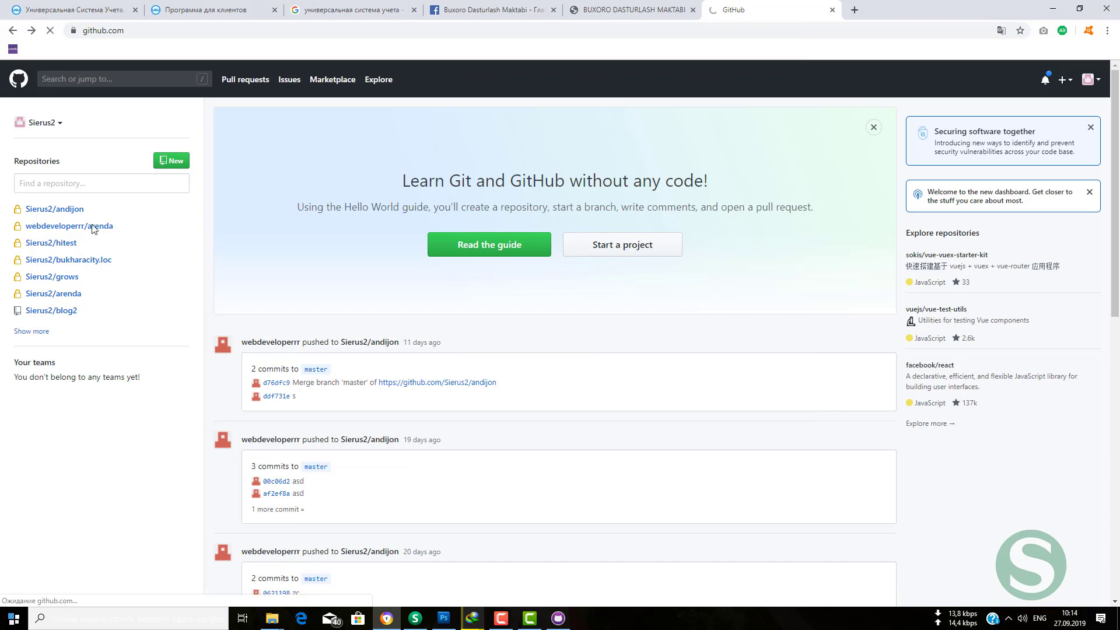
click(61, 312)
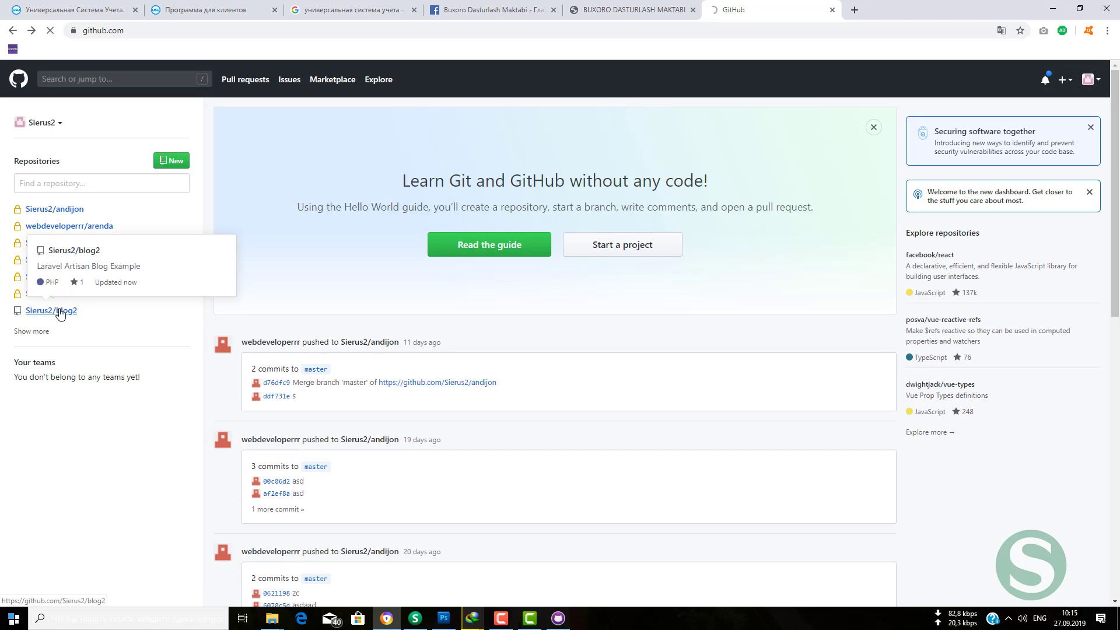
- Examine the blog2 repository's file list, commit details and readme on GitHub, and return to the dashboard
scroll(496, 315, down, 12)
scroll(521, 306, up, 5)
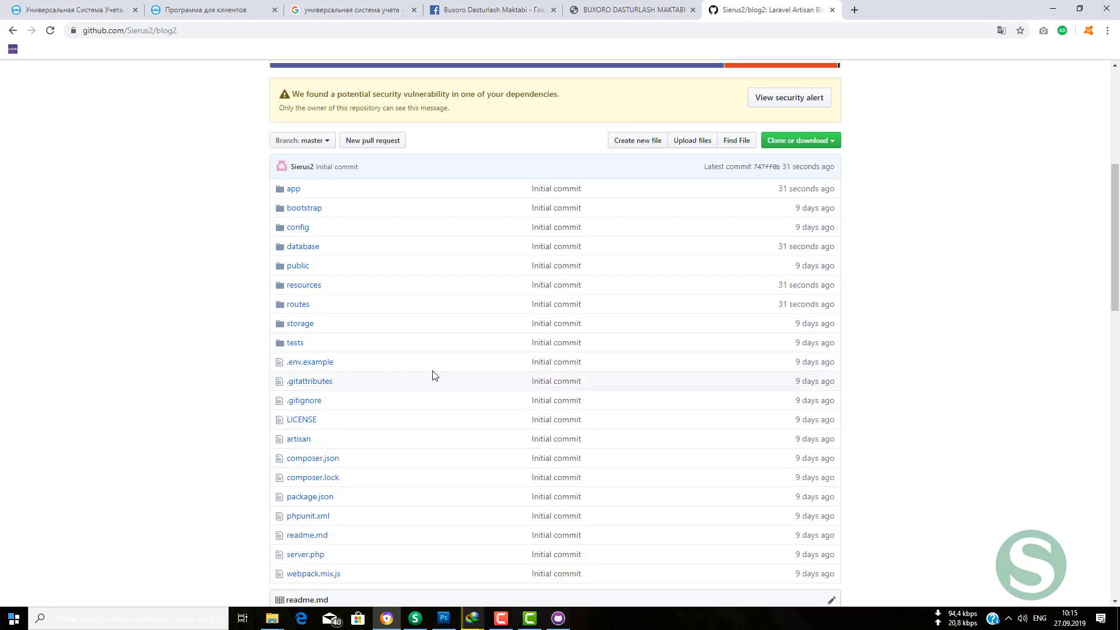
scroll(421, 356, up, 5)
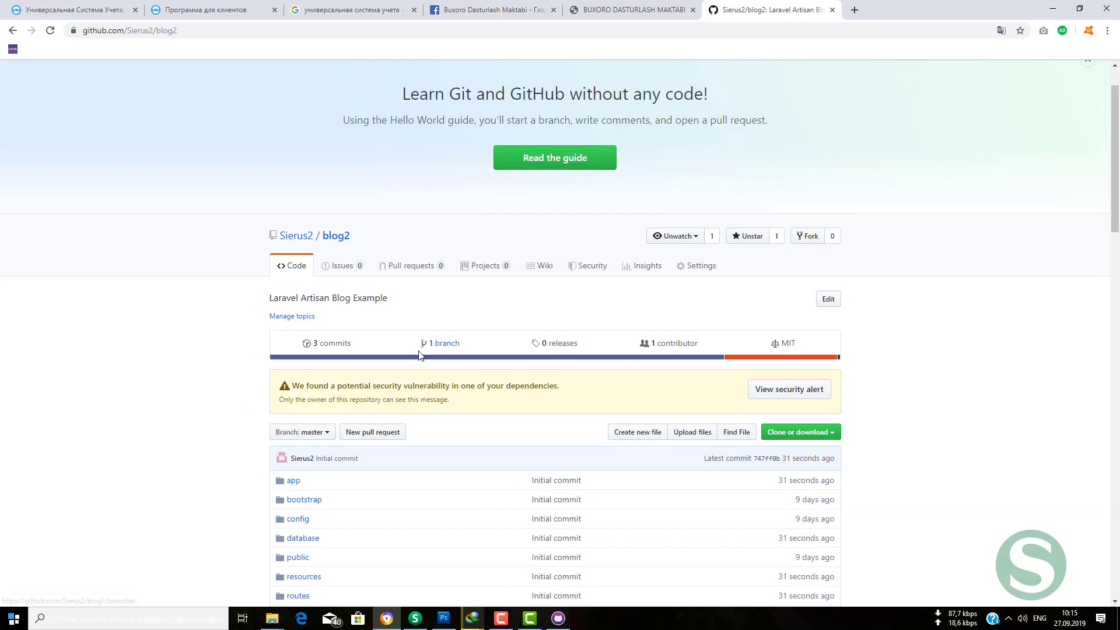
double_click(336, 237)
key(alt+Tab)
key(alt+Tab)
scroll(643, 251, down, 6)
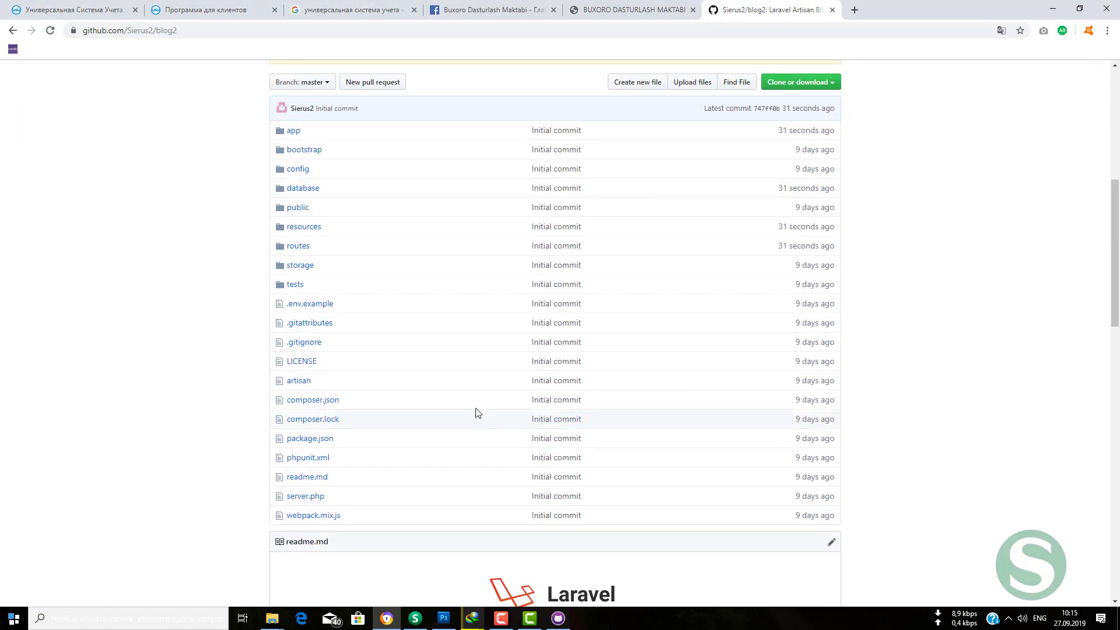
scroll(480, 403, up, 5)
scroll(457, 389, down, 4)
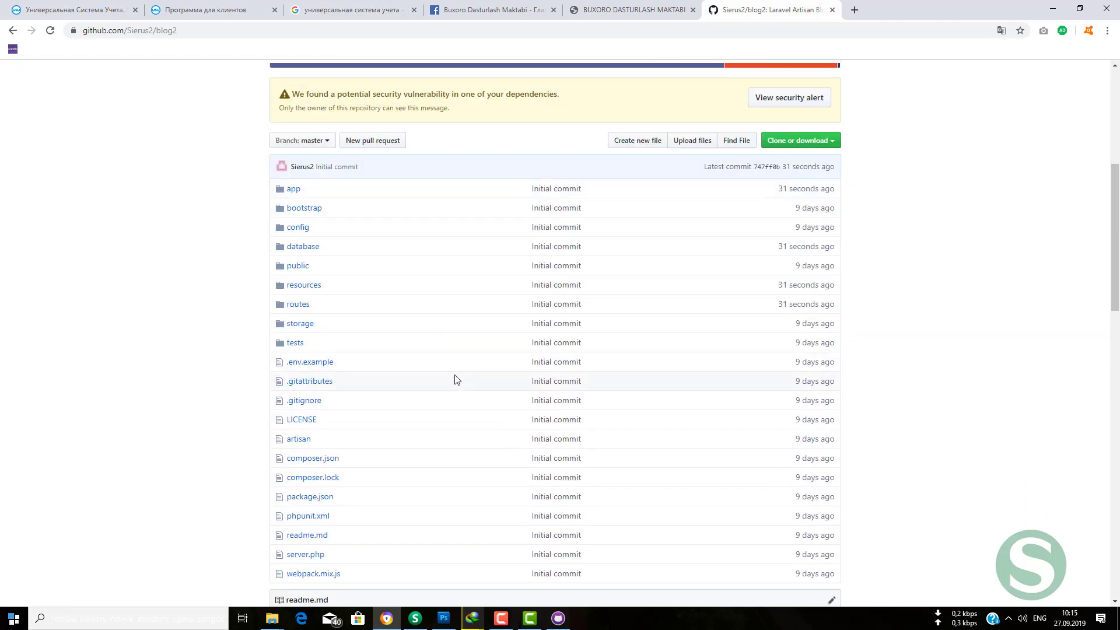
scroll(454, 383, down, 3)
scroll(443, 375, down, 12)
scroll(438, 368, up, 16)
key(alt+Tab)
key(alt+Tab)
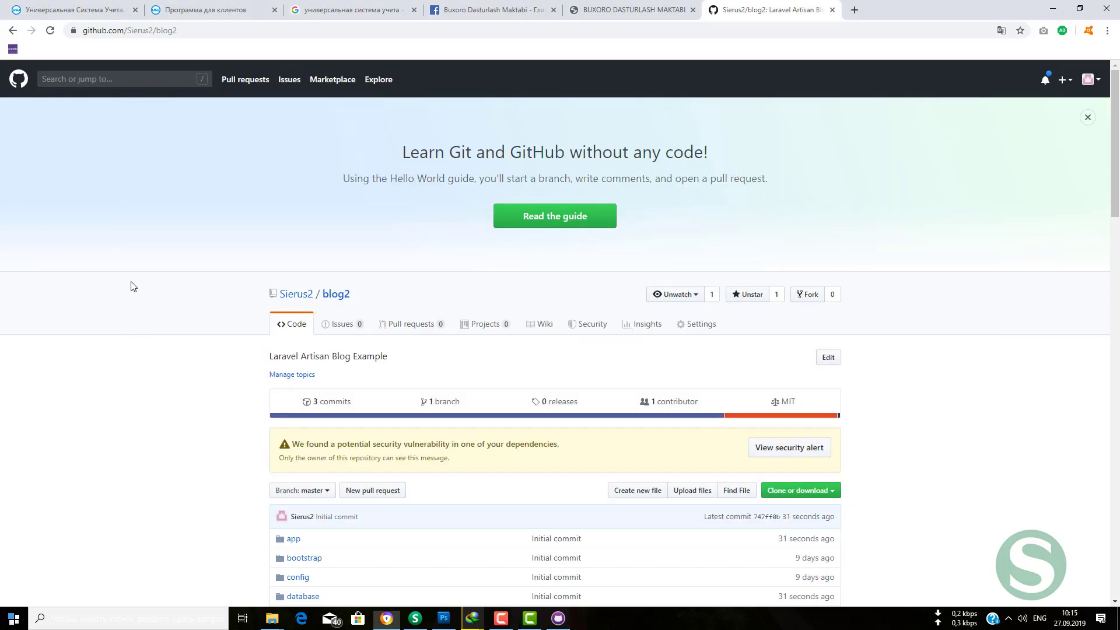
click(12, 32)
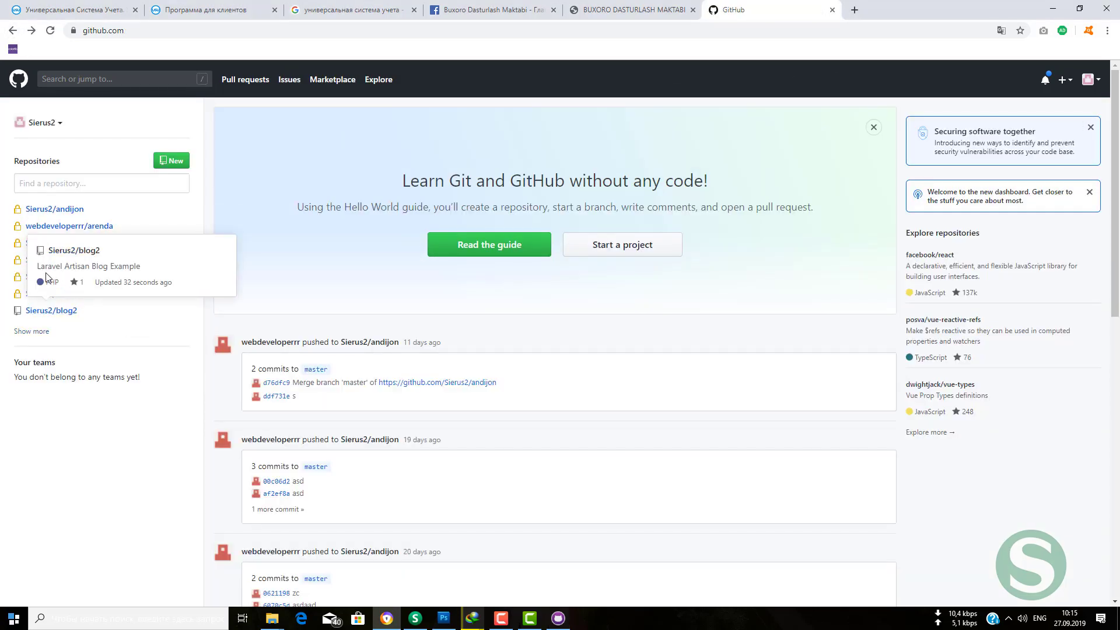
- Switch to File Explorer and copy the blog1 folder's name from D:\OSPanel\domains
mouse_move(272, 619)
click(400, 557)
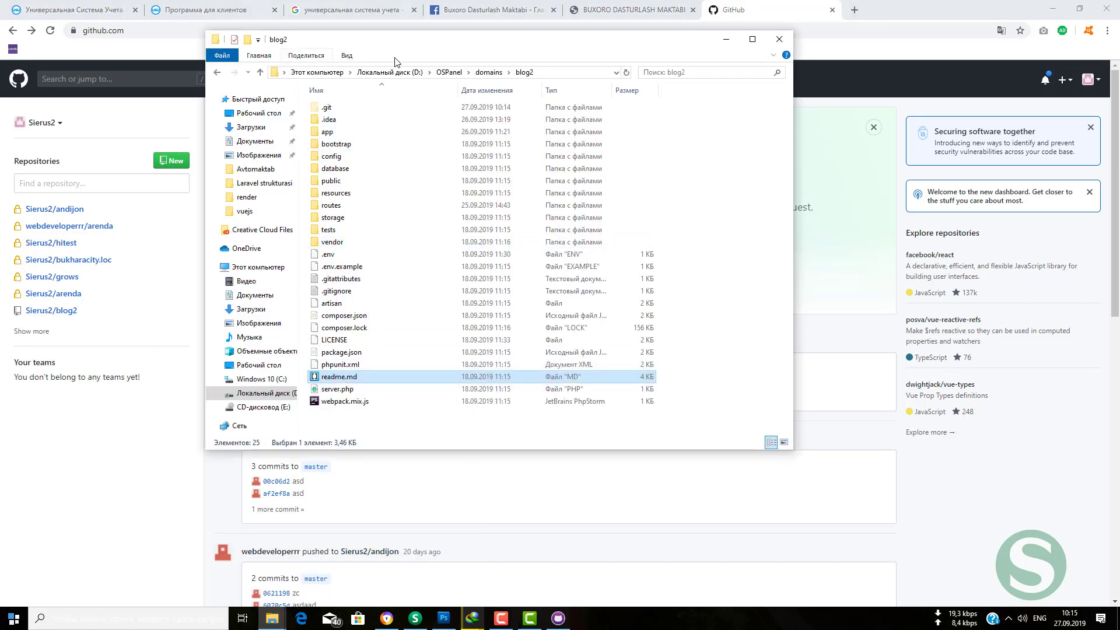
click(485, 73)
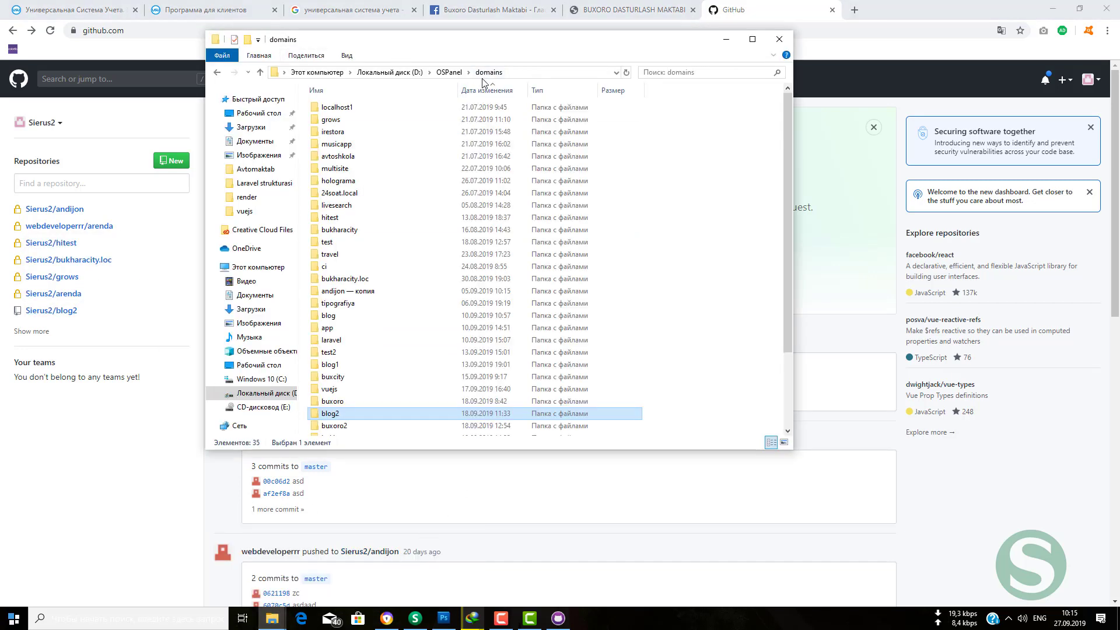
click(330, 365)
key(ctrl+c)
key(F2)
key(Return)
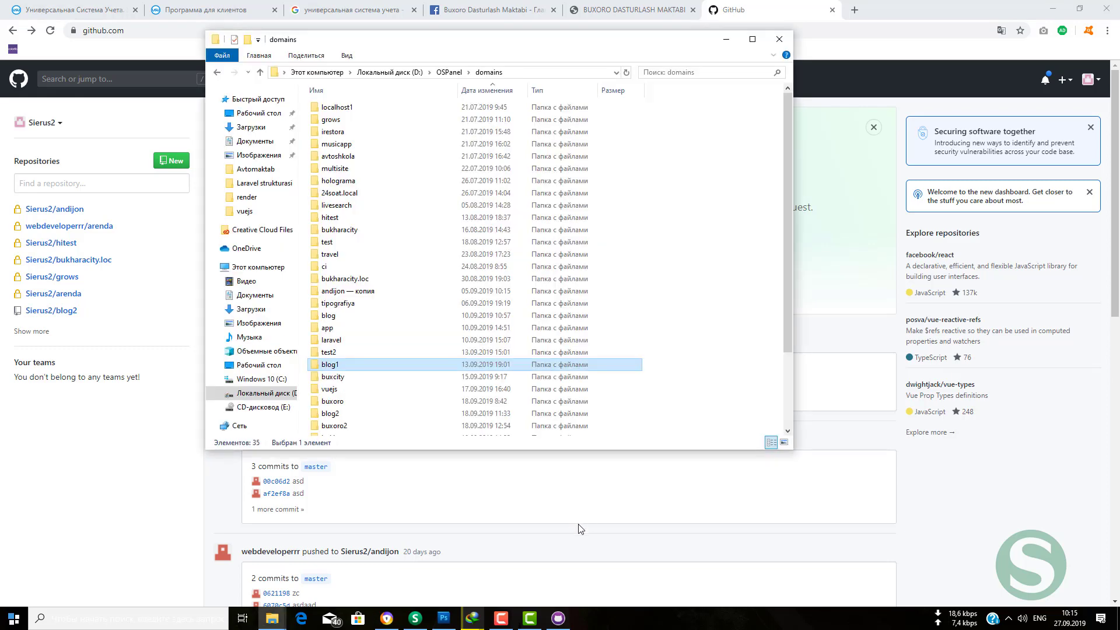
- Switch to GitHub Desktop and create a new repository with the copied name blog1 in D:\OSPanel\domains
click(559, 618)
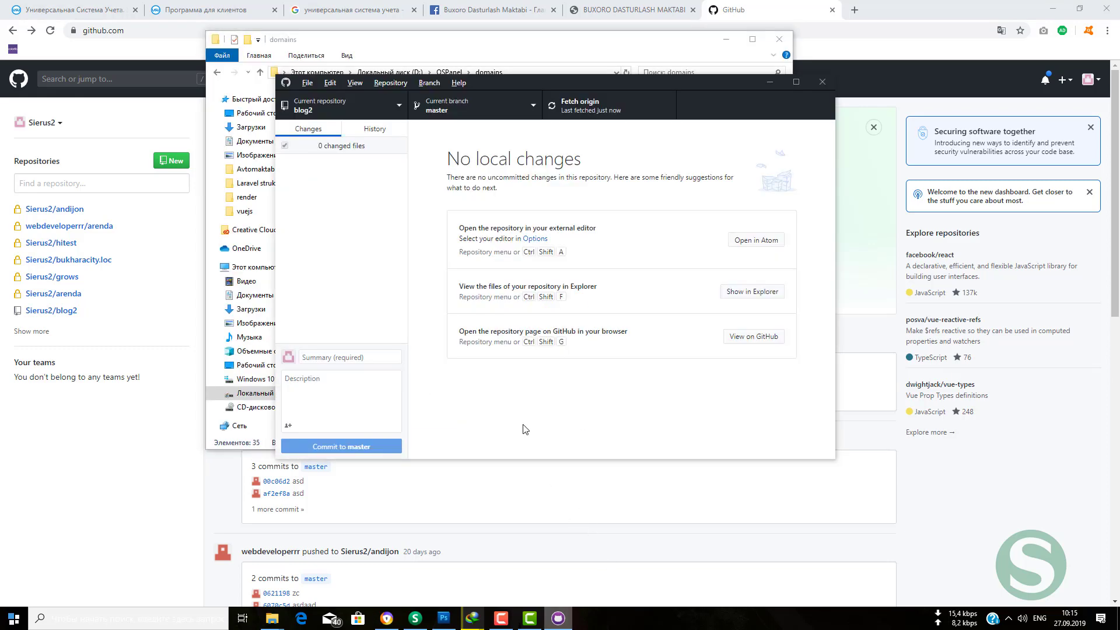
click(307, 83)
click(342, 99)
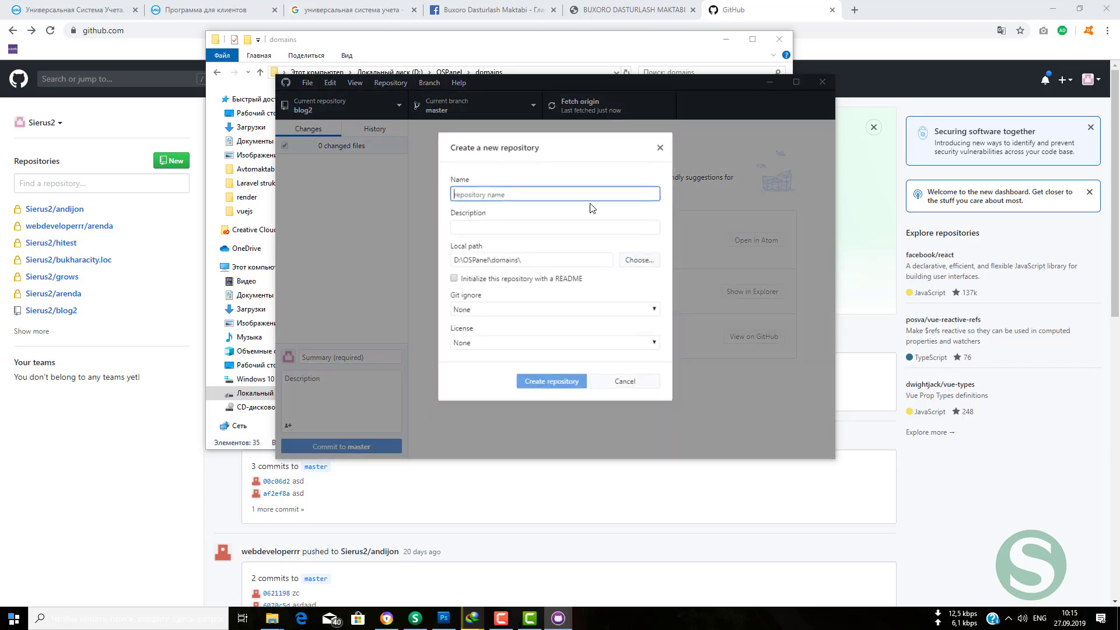
key(ctrl+v)
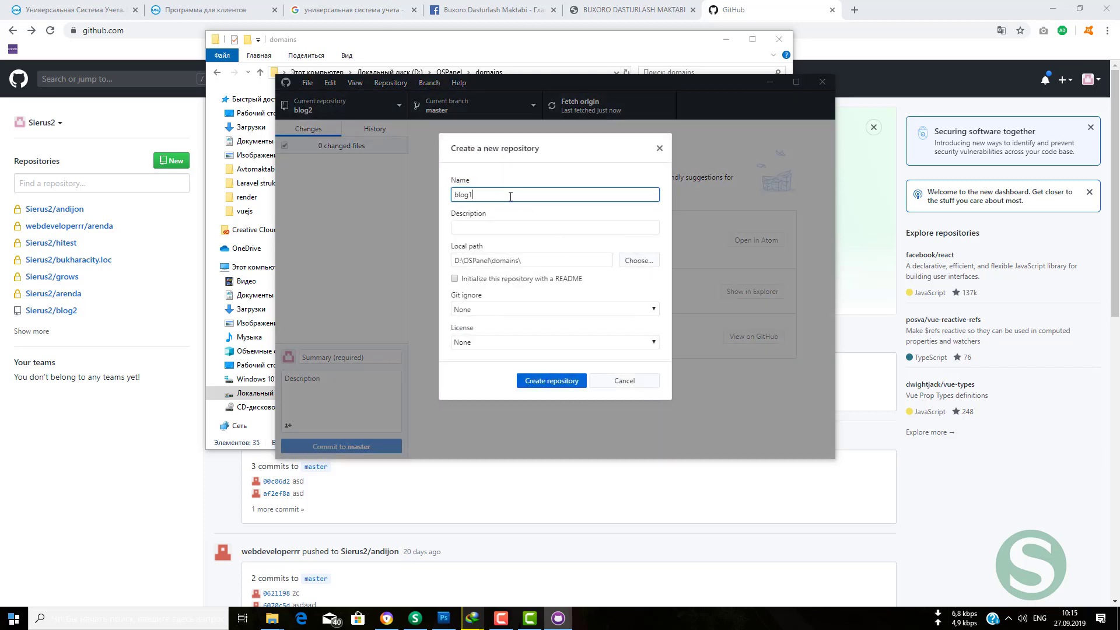
click(549, 382)
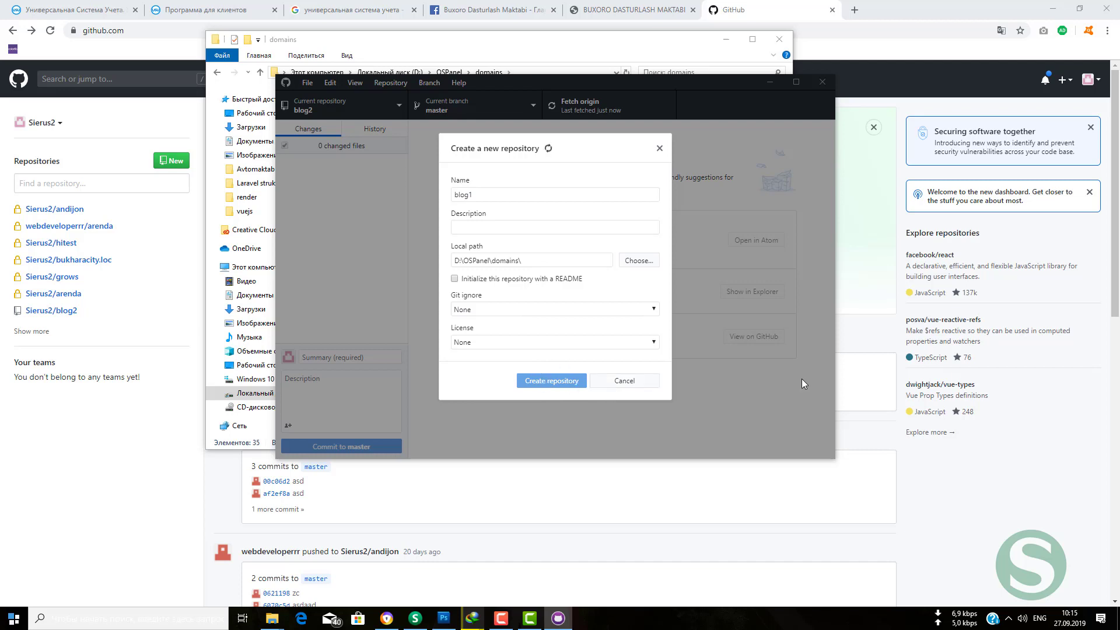
- Switch to the browser and open a new tab
click(996, 452)
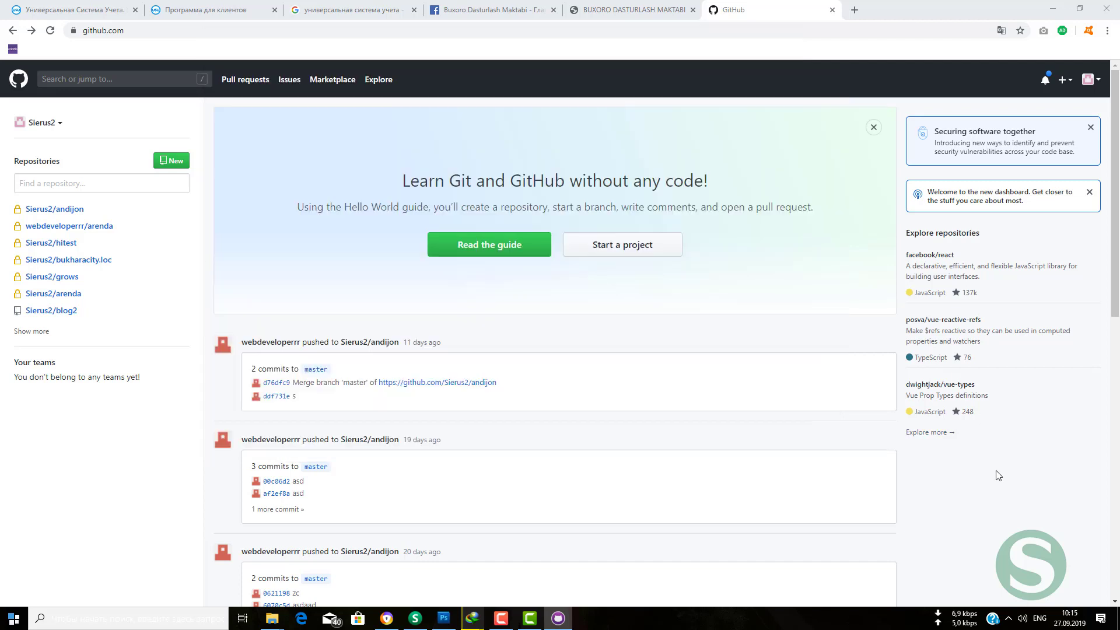
click(859, 10)
text(larav)
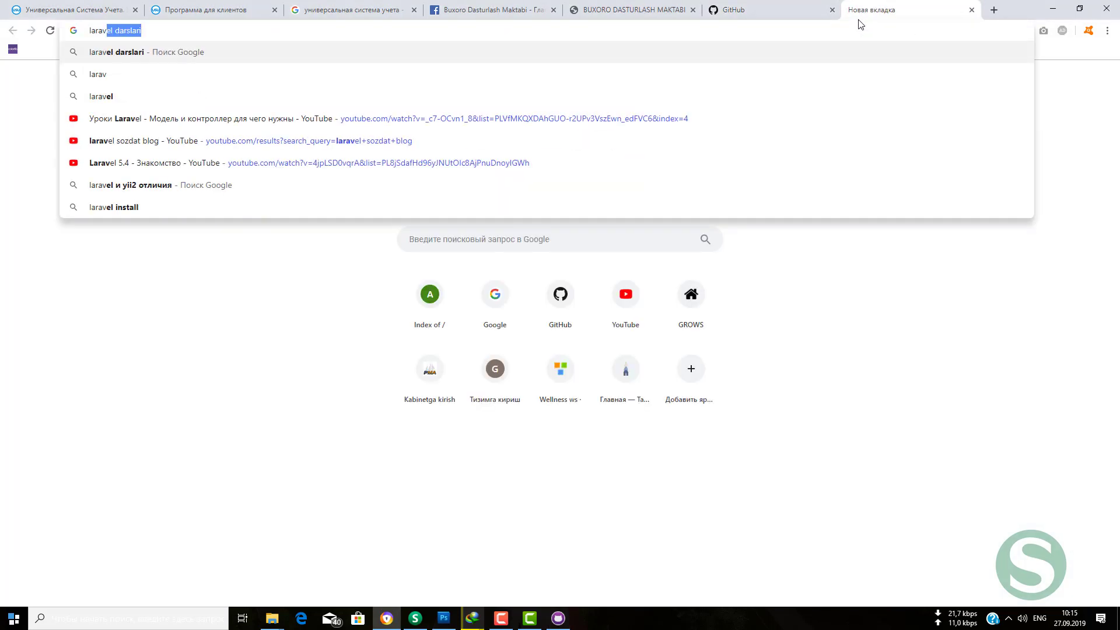
key(BackSpace)
key(BackSpace)
key(BackSpace)
key(BackSpace)
key(BackSpace)
key(BackSpace)
- Open YouTube and search for "laravel boshlag'ichlar uchun"
text(youtube.com/?hl=ru)
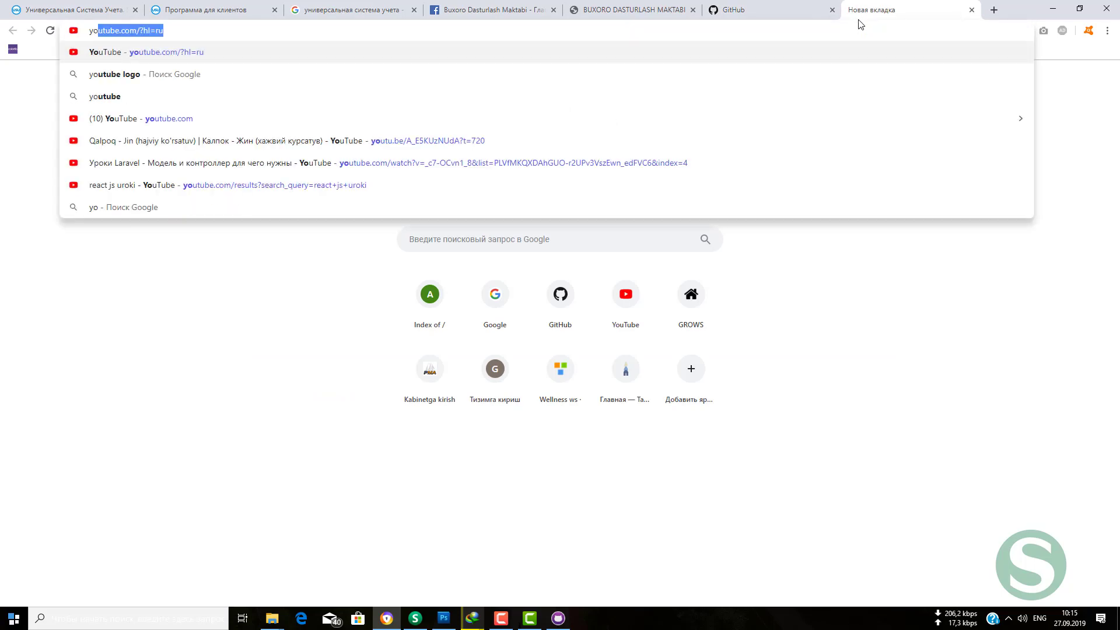
key(Return)
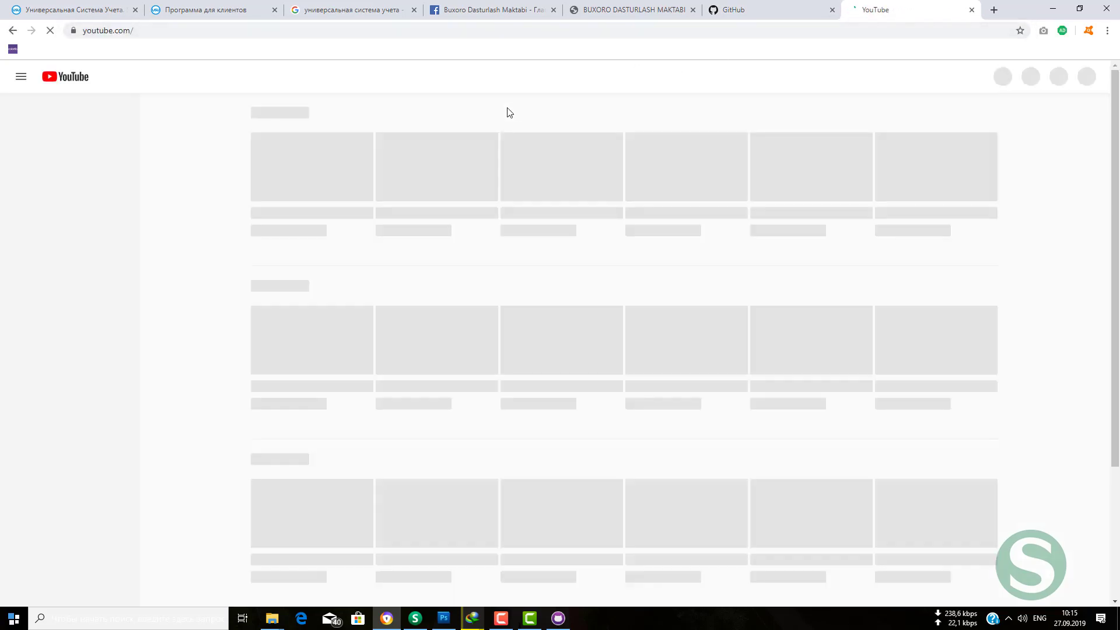
click(471, 77)
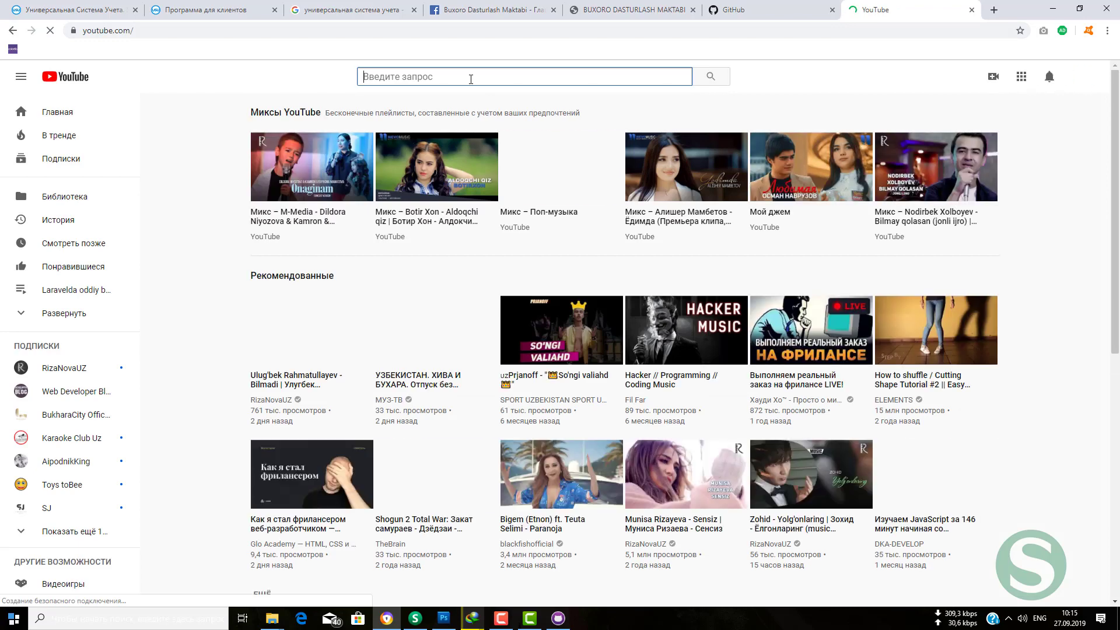
text(laravel boshlag'ichlar uchun)
key(Return)
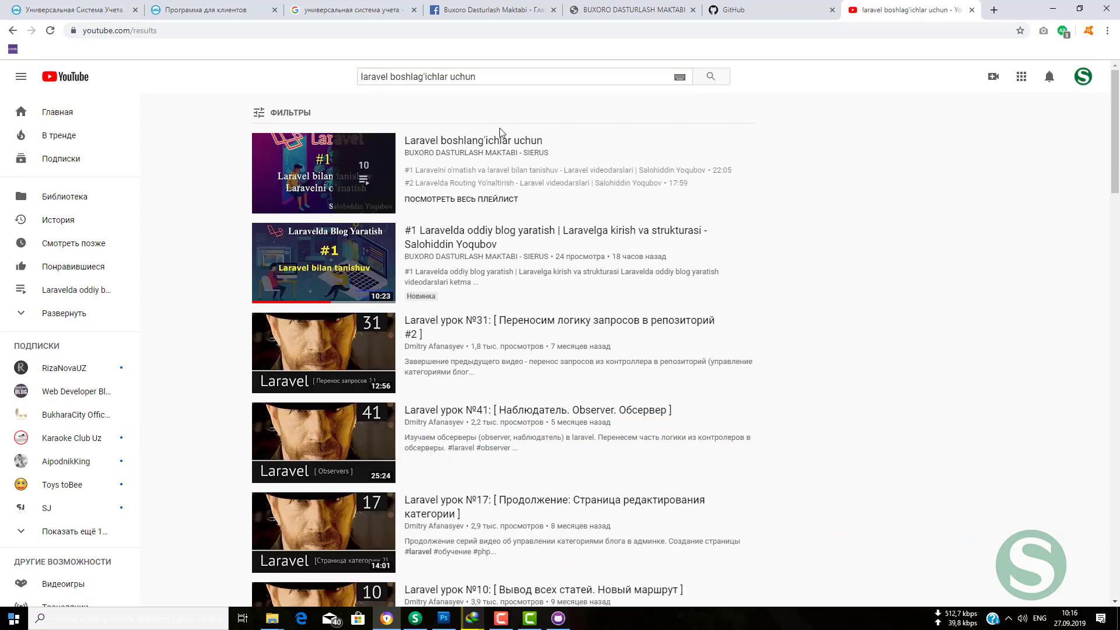
mouse_move(247, 127)
mouse_down()
mouse_move(775, 247)
mouse_move(763, 217)
mouse_up()
key(Escape)
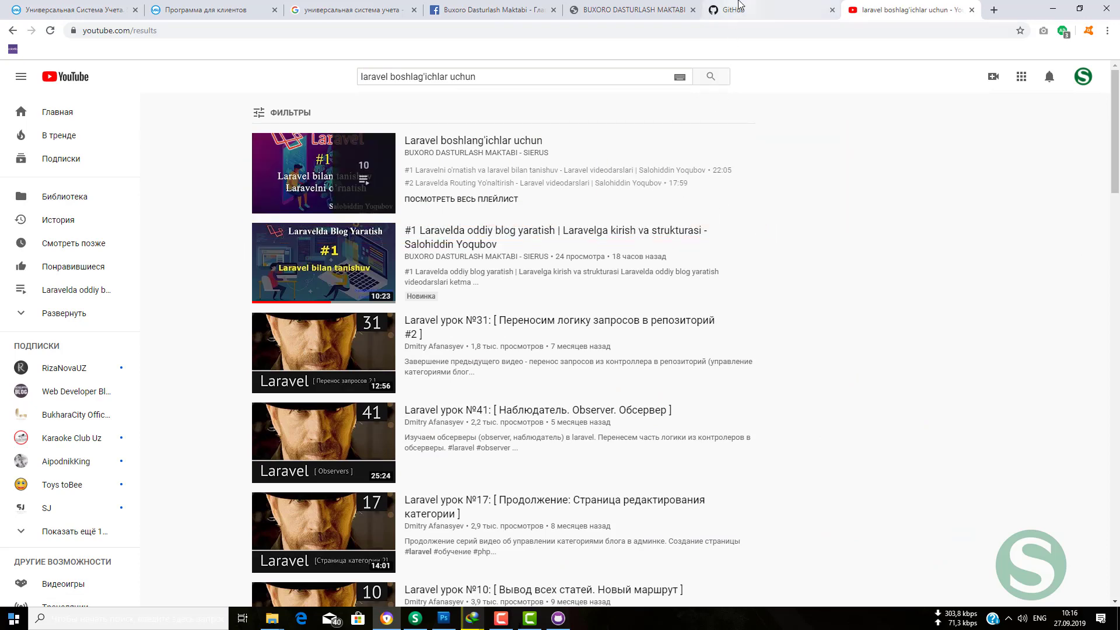
- Switch to GitHub Desktop and start publishing the blog1 repository to GitHub
click(559, 619)
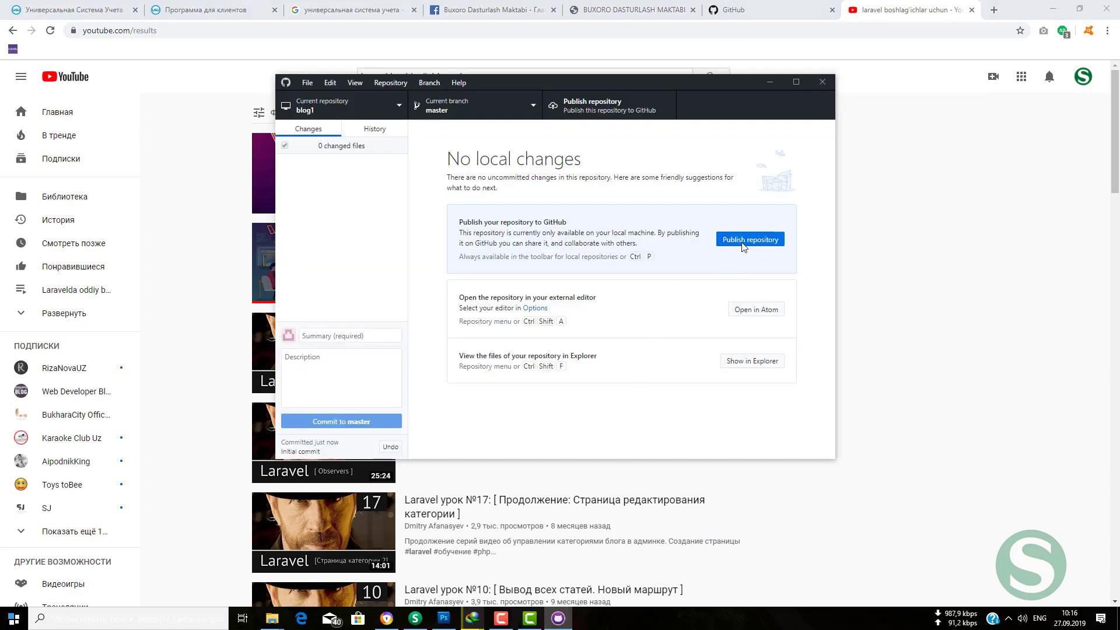
mouse_move(449, 205)
mouse_down()
mouse_move(788, 289)
mouse_move(798, 279)
mouse_up()
key(Escape)
click(740, 243)
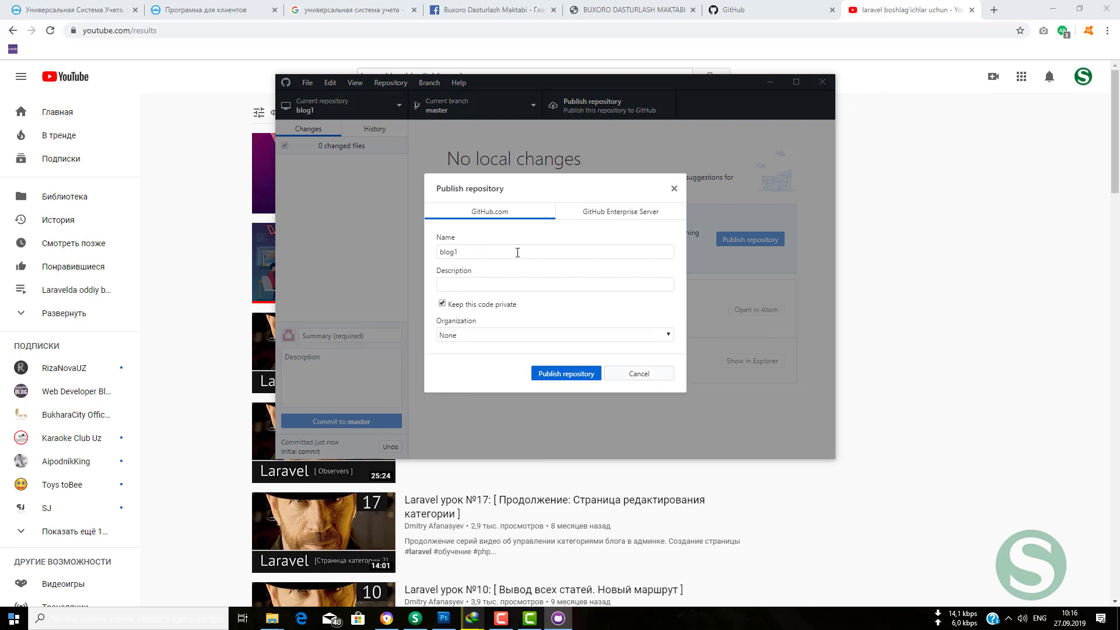
drag(516, 252, 419, 250)
click(419, 250)
click(754, 240)
- Publish blog1 to GitHub with the description "Laravel darslari fayllari" and without keeping the code private
click(476, 284)
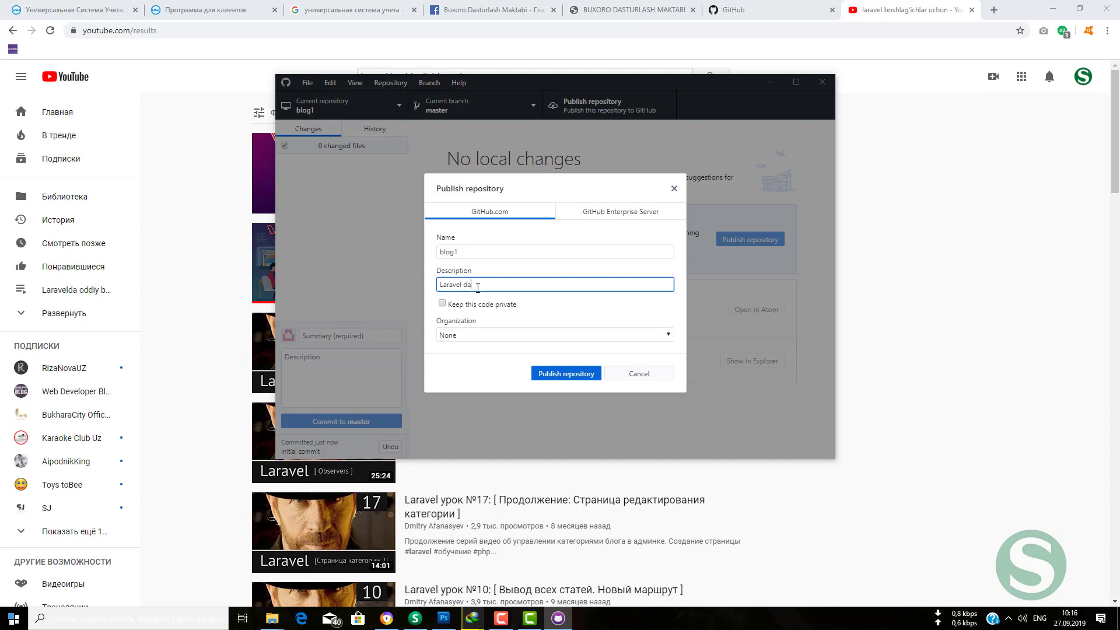
text(i fayllari)
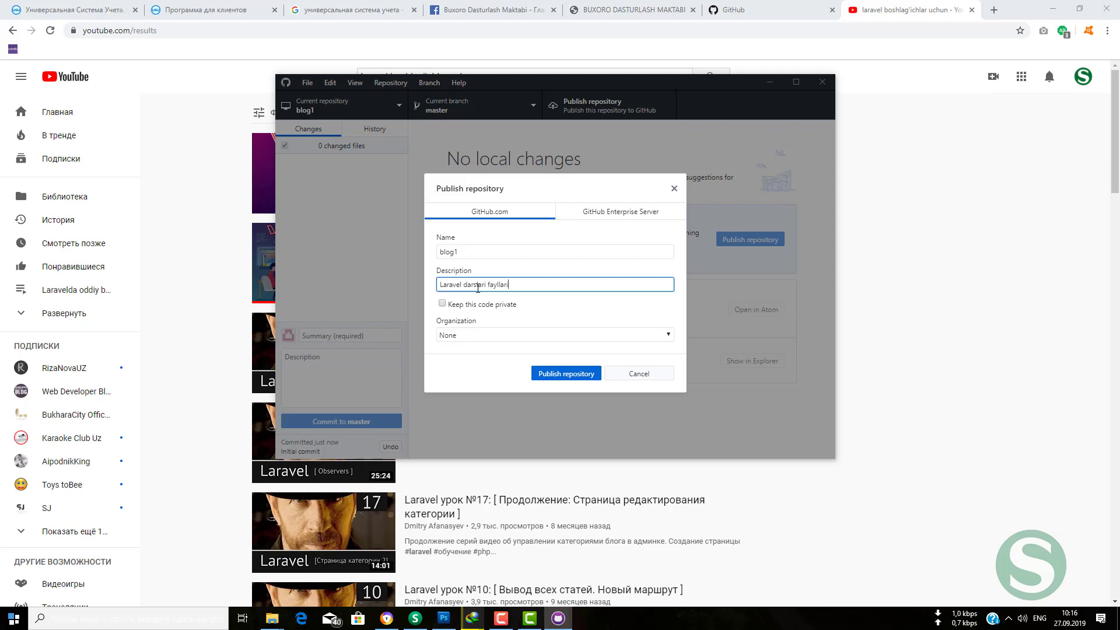
click(580, 375)
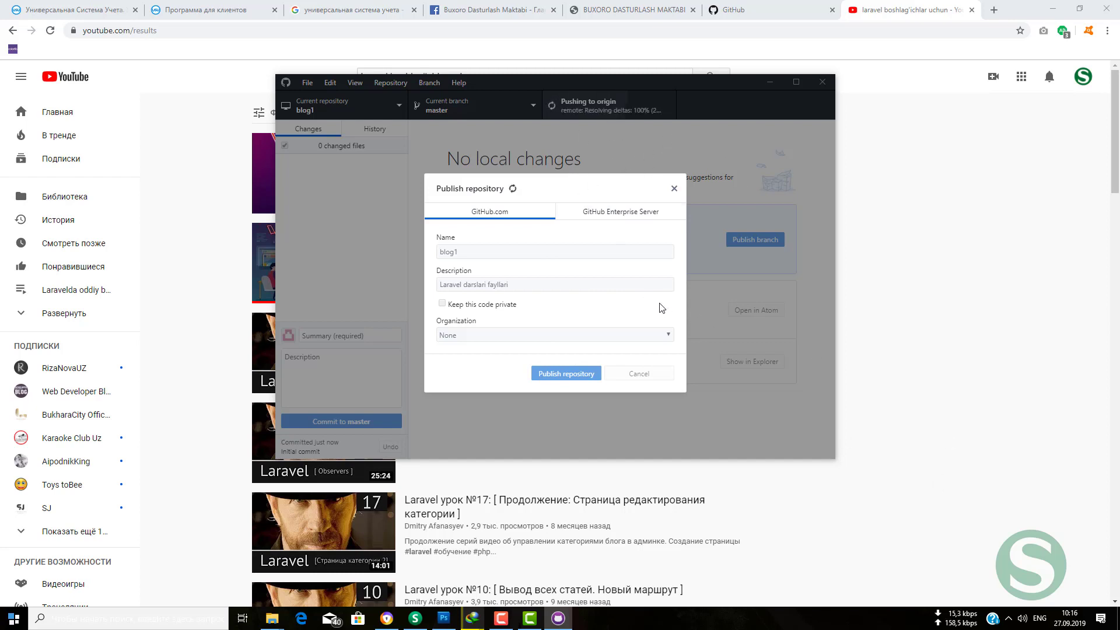
- Switch to the GitHub dashboard in the browser and expand its repository list
click(718, 10)
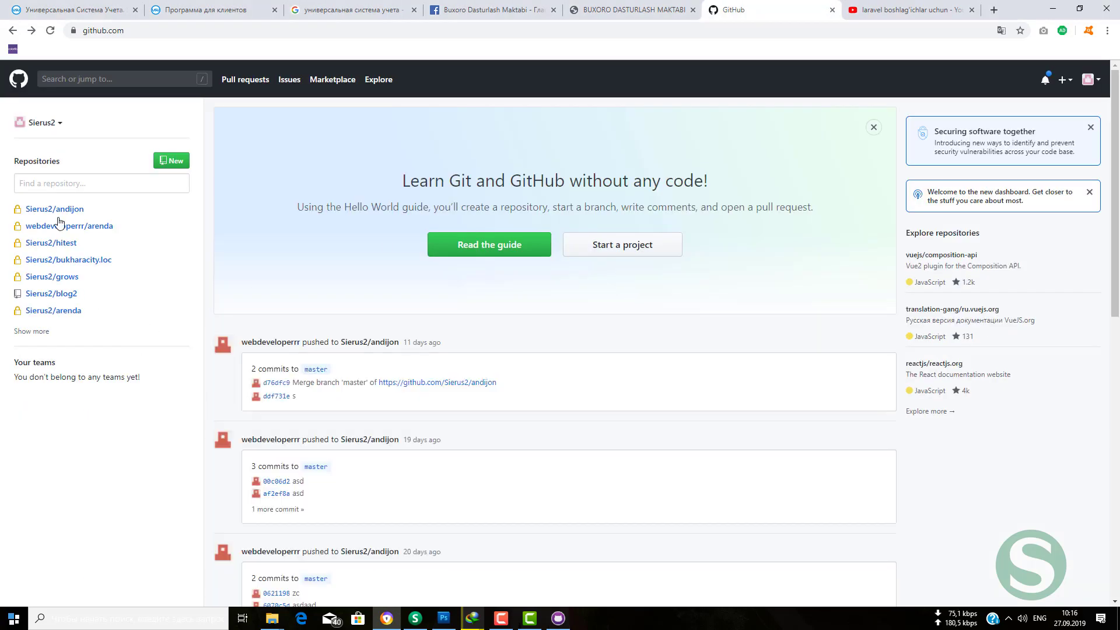
key(alt+Tab)
key(alt+Tab)
key(alt+Tab)
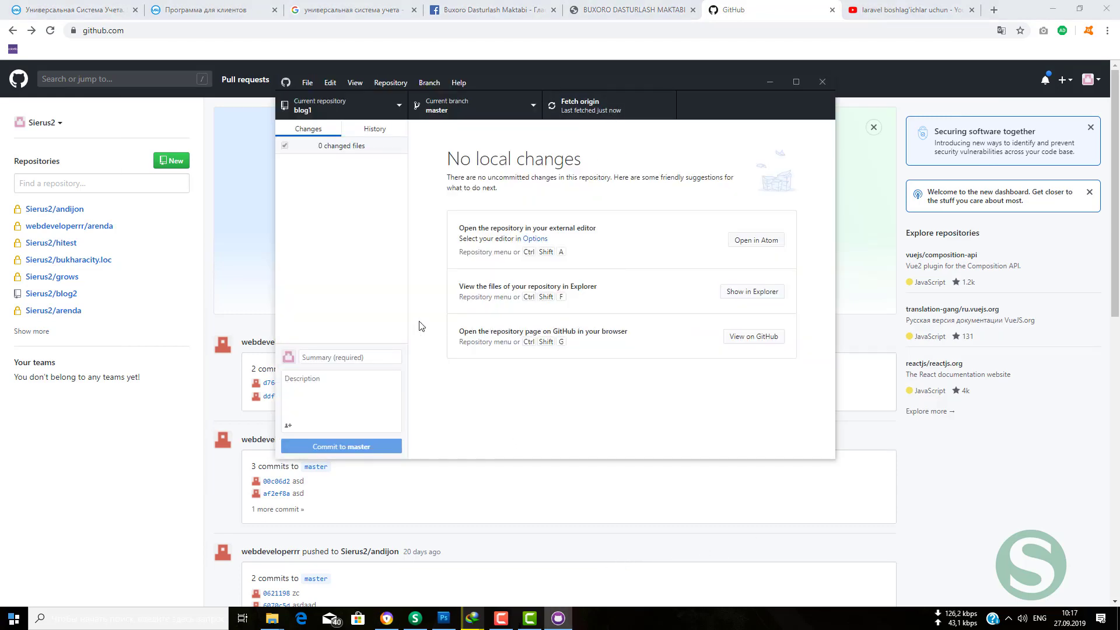
click(211, 339)
click(33, 331)
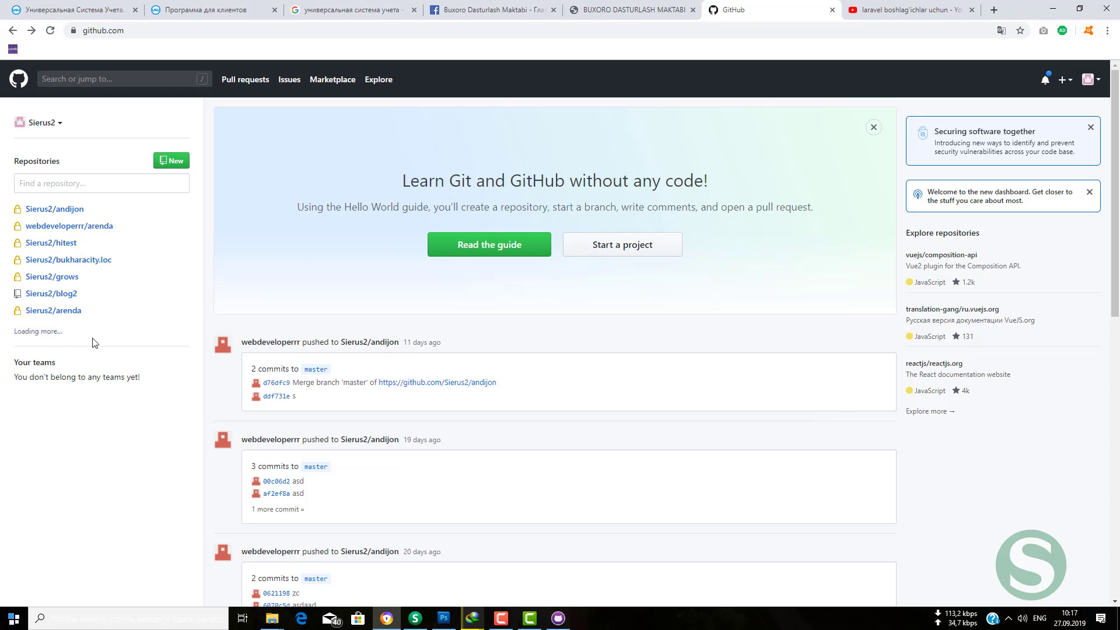
- Open the blog1 repository on GitHub and look through its list of folders and files
click(71, 328)
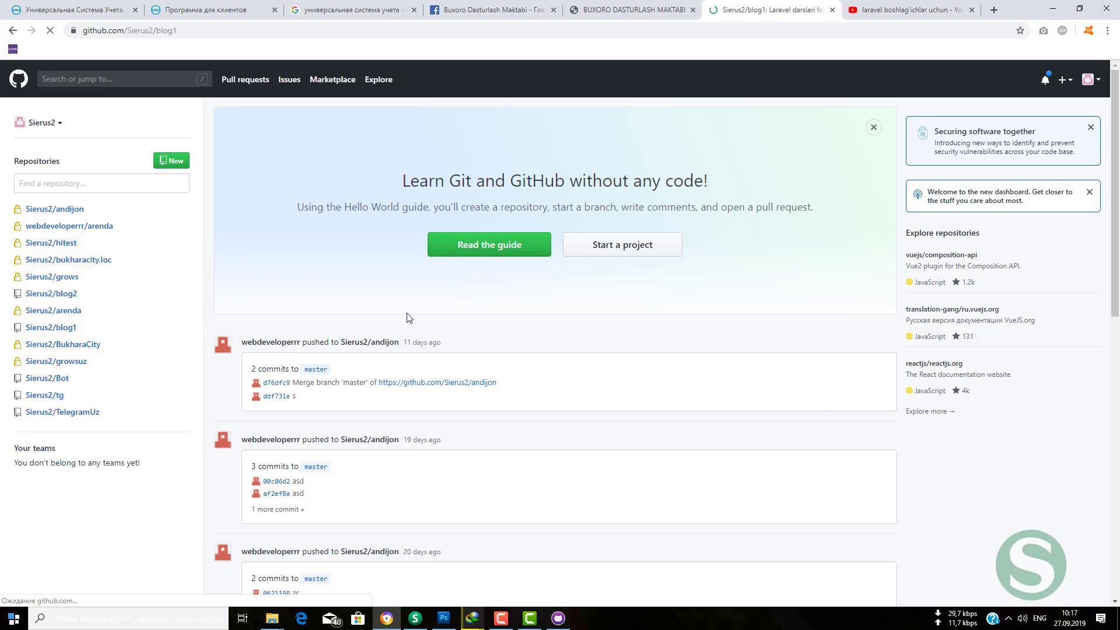
scroll(410, 328, down, 6)
scroll(424, 321, down, 6)
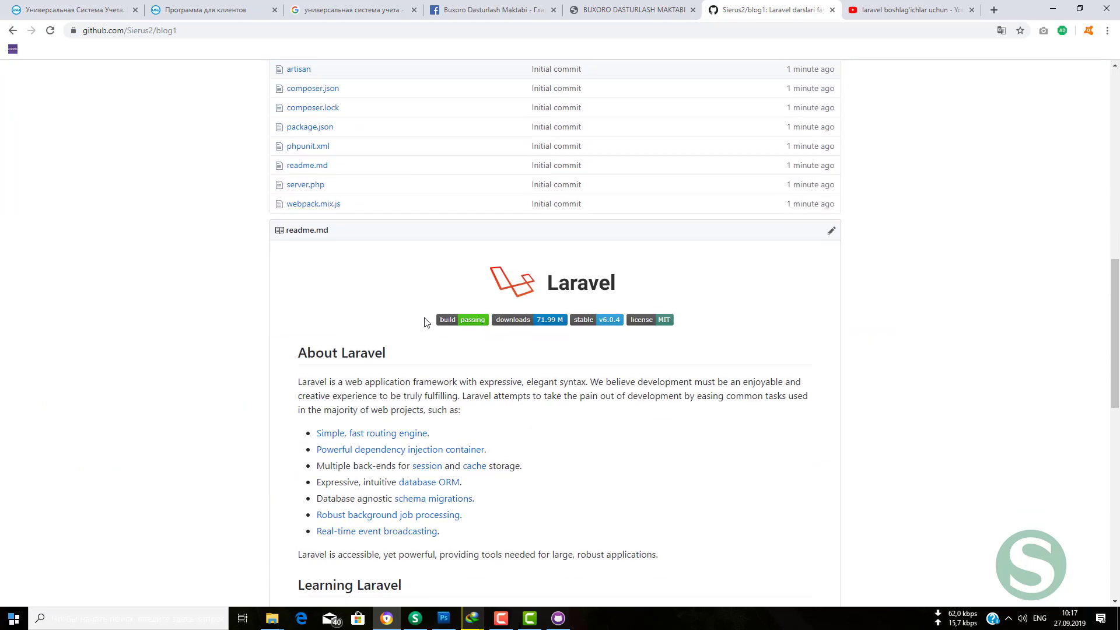
scroll(447, 318, up, 6)
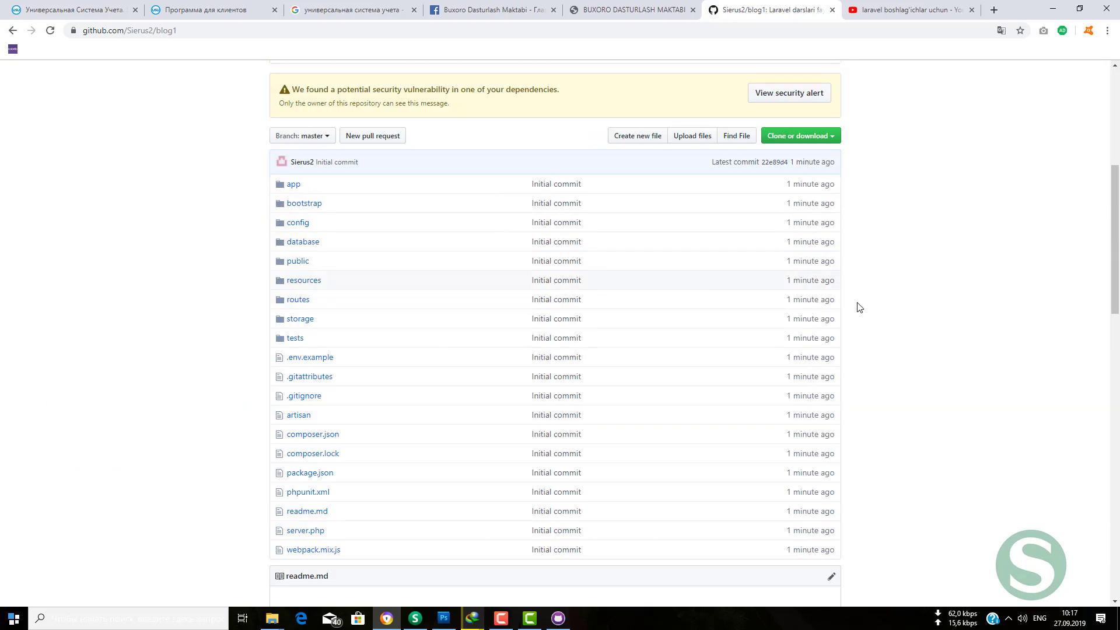
mouse_move(272, 175)
mouse_down()
mouse_move(412, 248)
mouse_move(850, 566)
mouse_up()
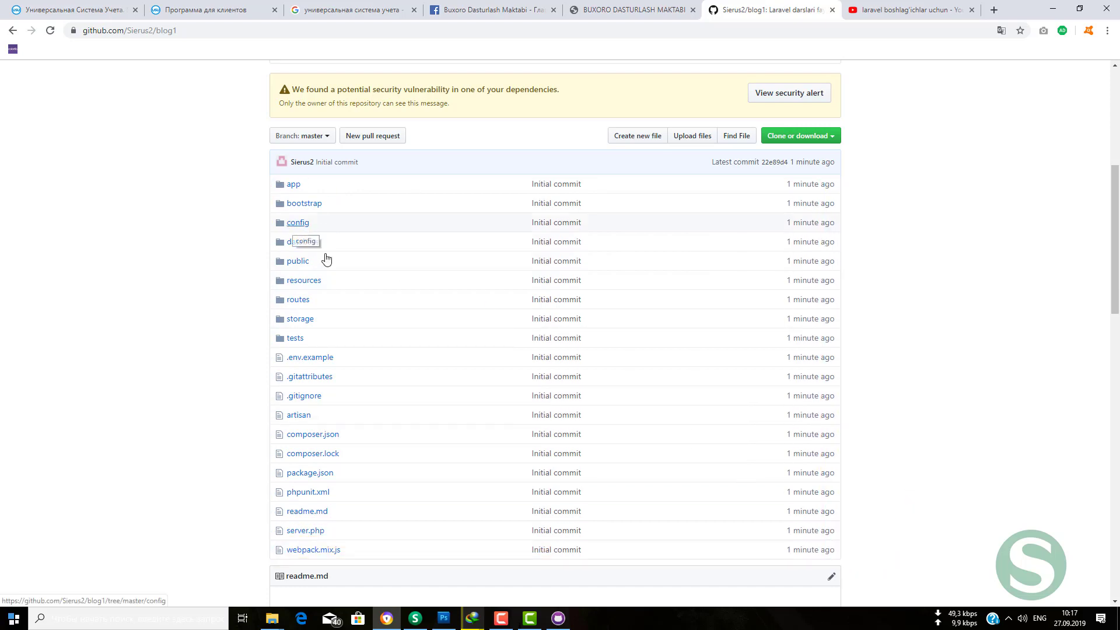
- Open Fruits.php in the app folder of blog1, examine its code, and return to the repository's main page
click(289, 186)
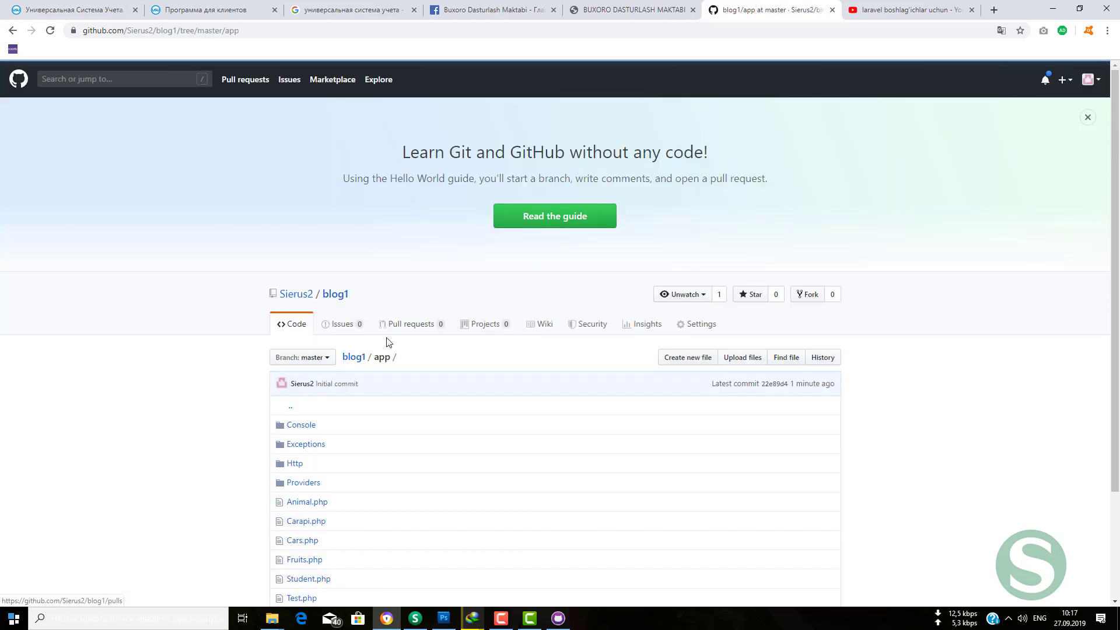
scroll(382, 325, down, 3)
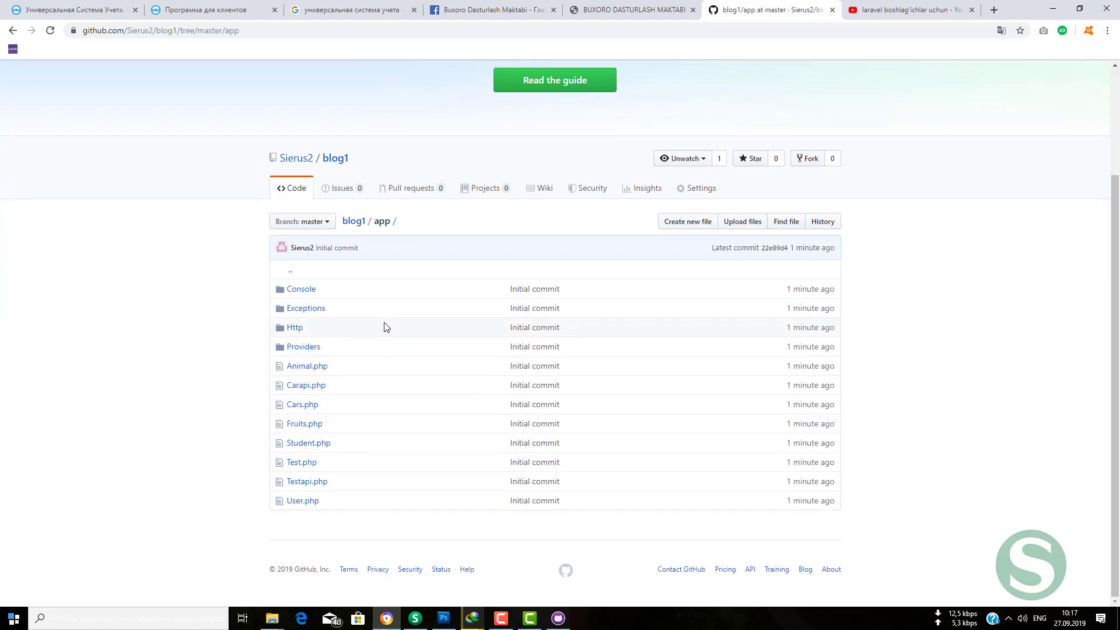
click(316, 425)
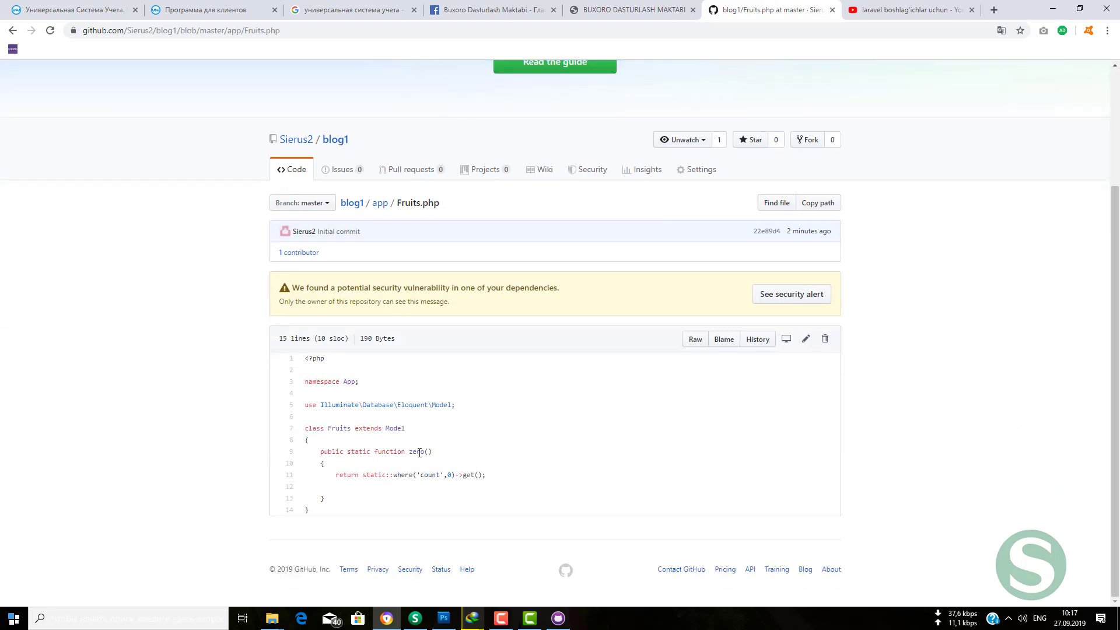
drag(498, 480, 371, 476)
drag(573, 465, 306, 358)
triple_click(513, 471)
click(424, 393)
scroll(408, 376, up, 3)
click(353, 358)
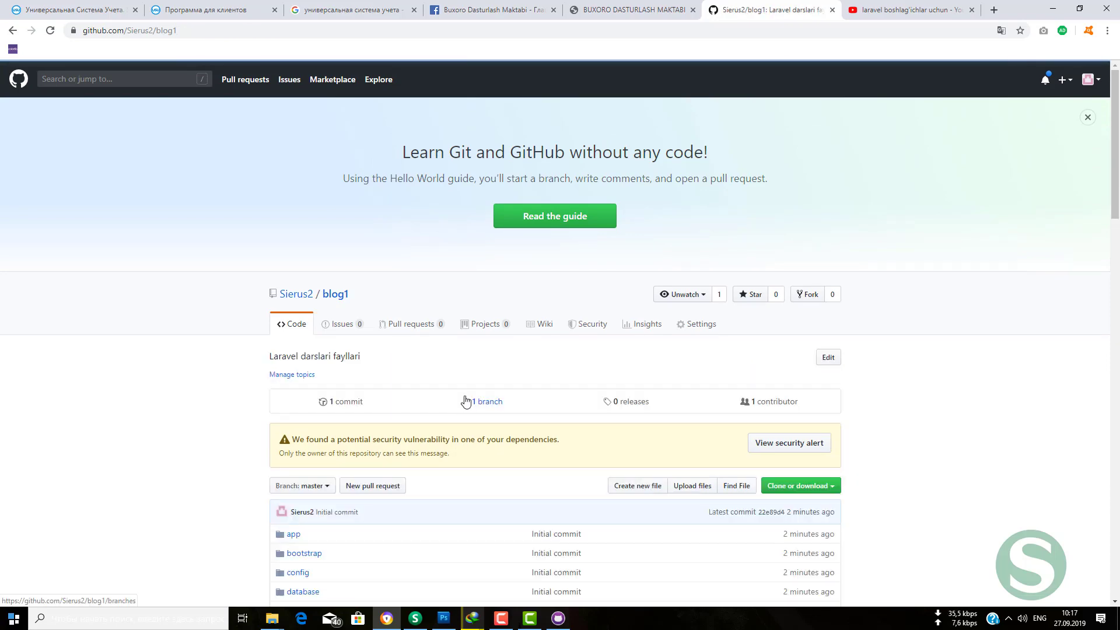
- Read through the blog1 readme, open readme.md for editing, and go back to the repository page without changing it
scroll(464, 399, down, 20)
scroll(461, 338, down, 5)
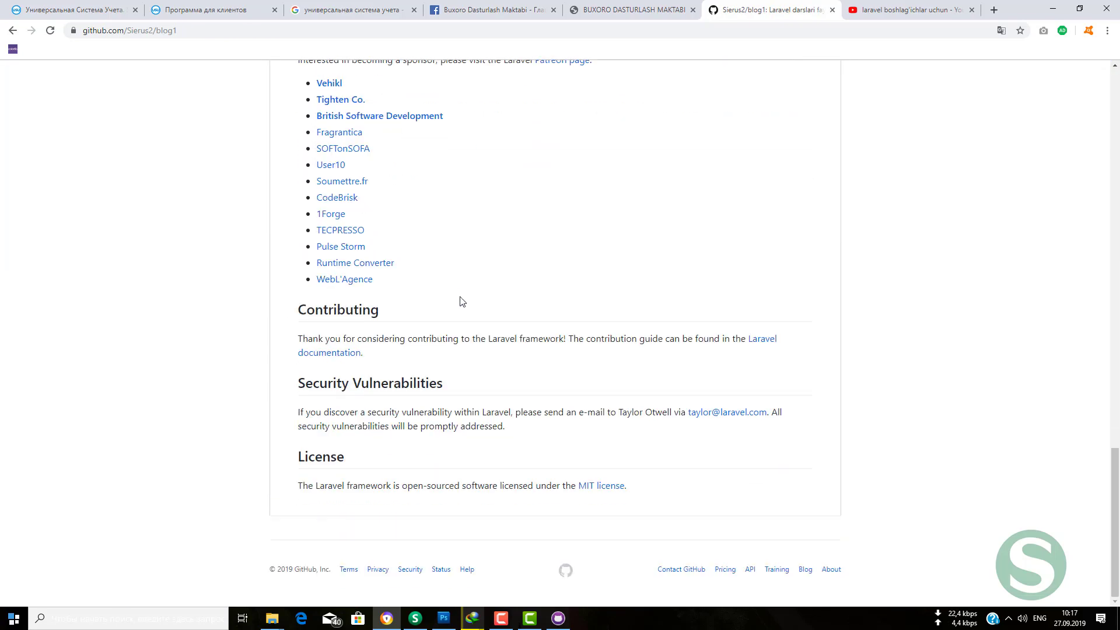
scroll(643, 286, up, 12)
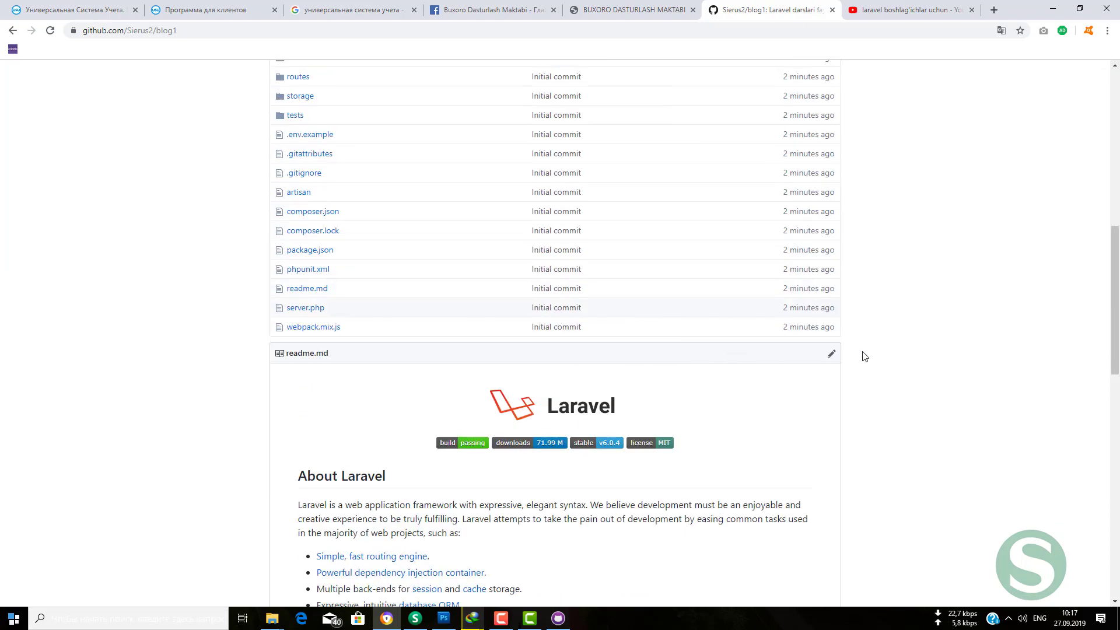
click(832, 354)
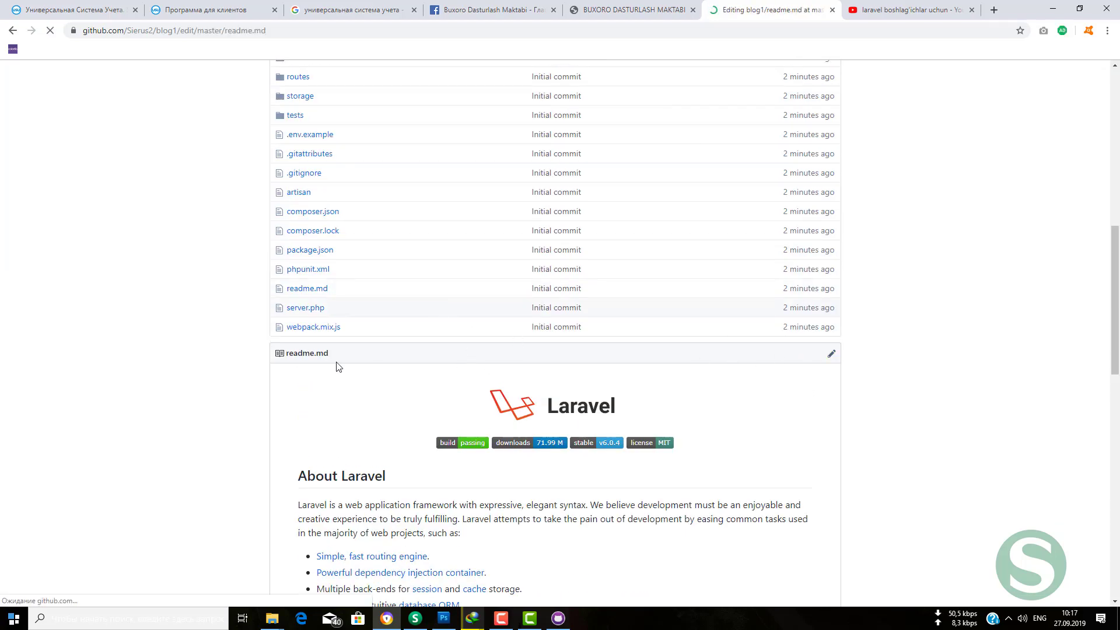
scroll(466, 409, down, 15)
scroll(332, 278, up, 10)
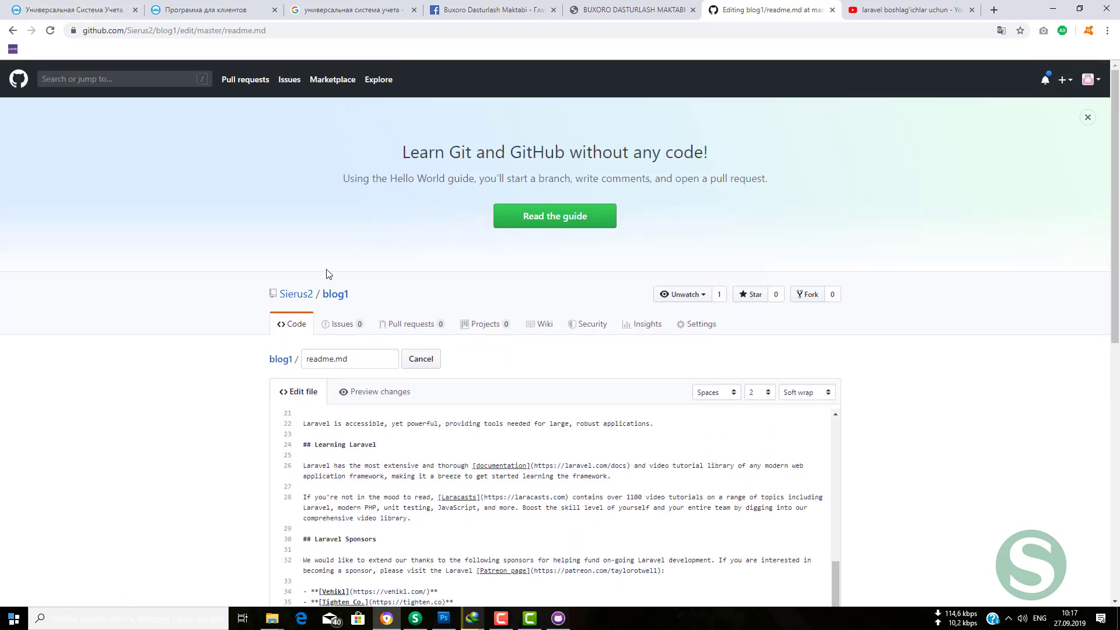
click(335, 295)
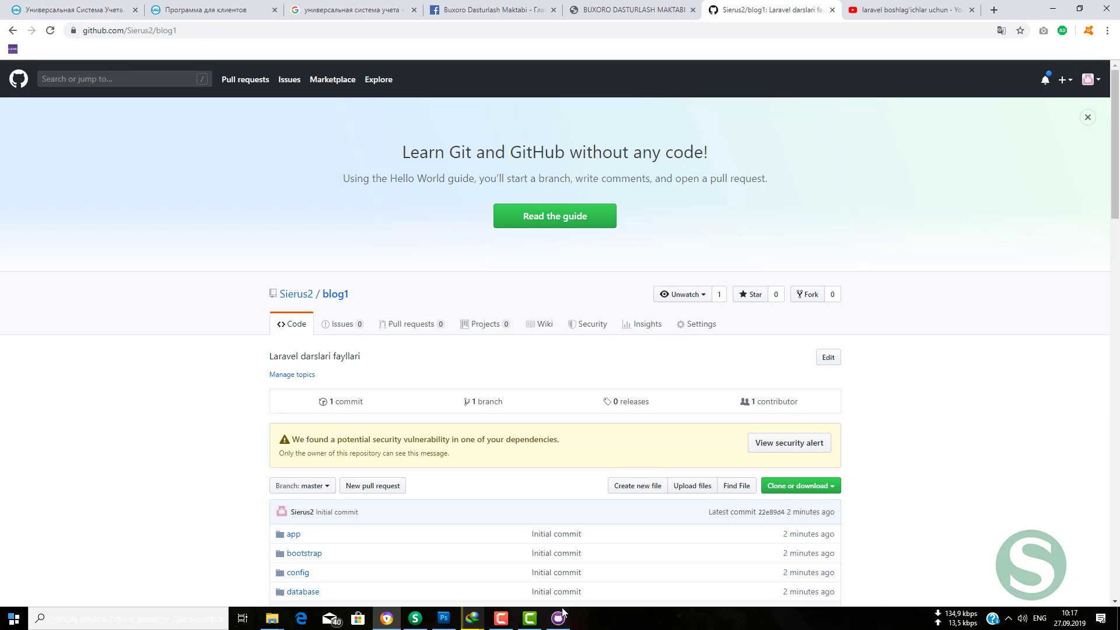
- Switch to the domains folder in File Explorer and open the app folder of the local blog1 project
mouse_move(274, 619)
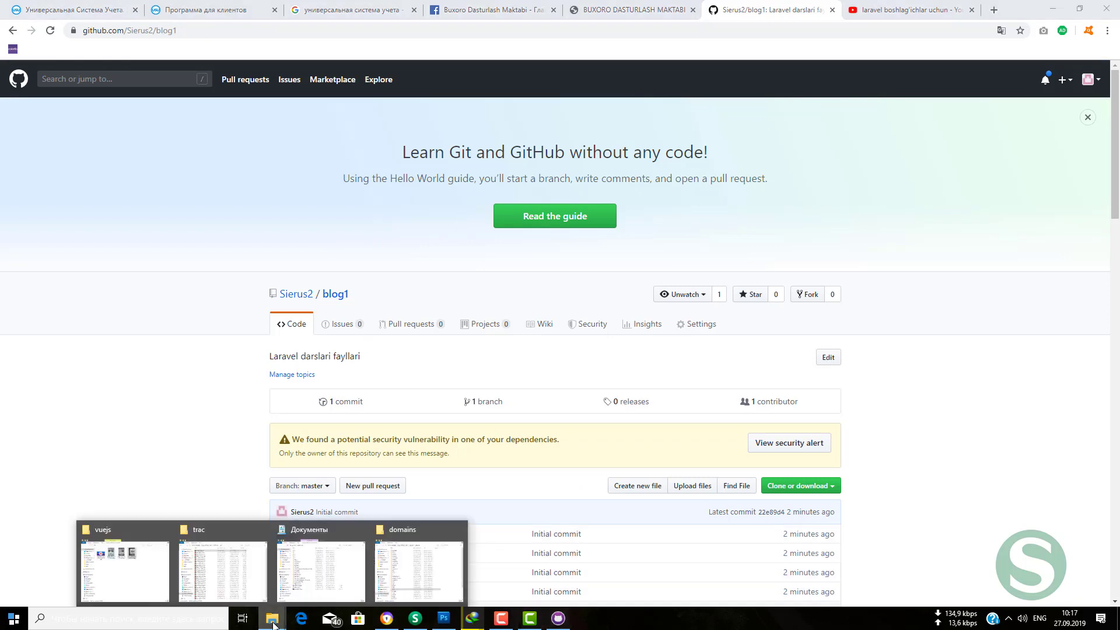
click(394, 566)
double_click(355, 365)
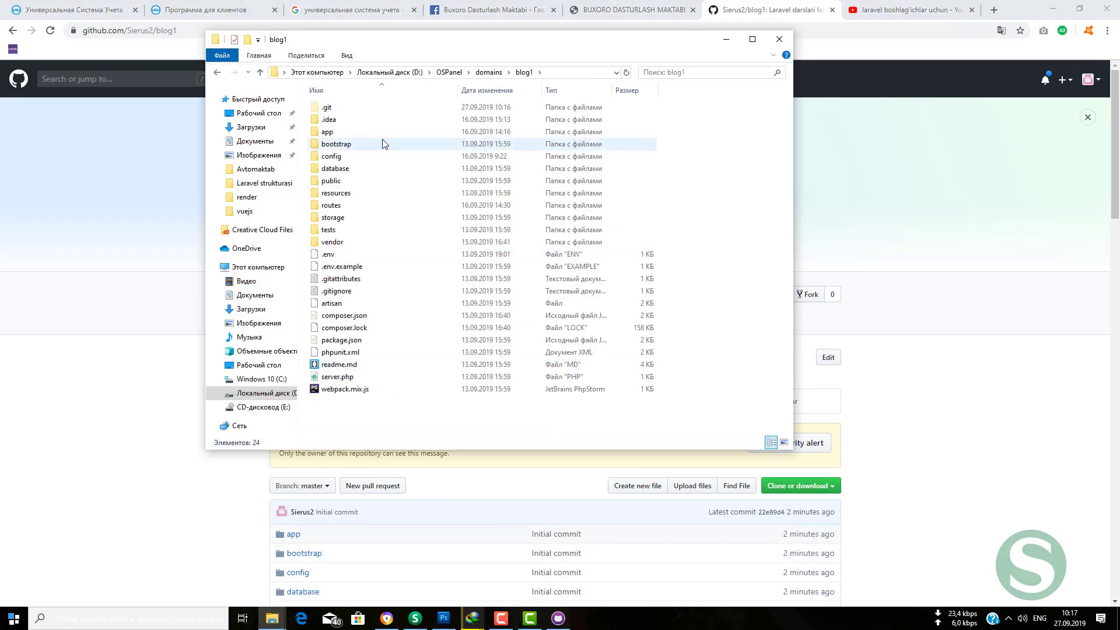
double_click(366, 132)
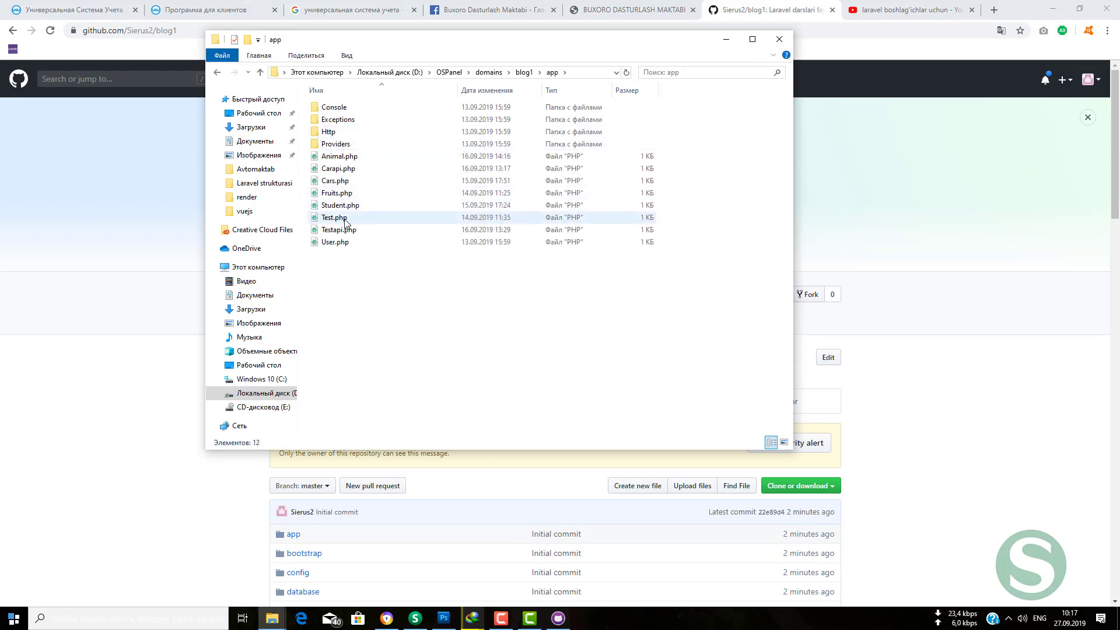
right_click(367, 270)
- Duplicate Student.php in the app folder and rename the copy Teachers.php
click(336, 204)
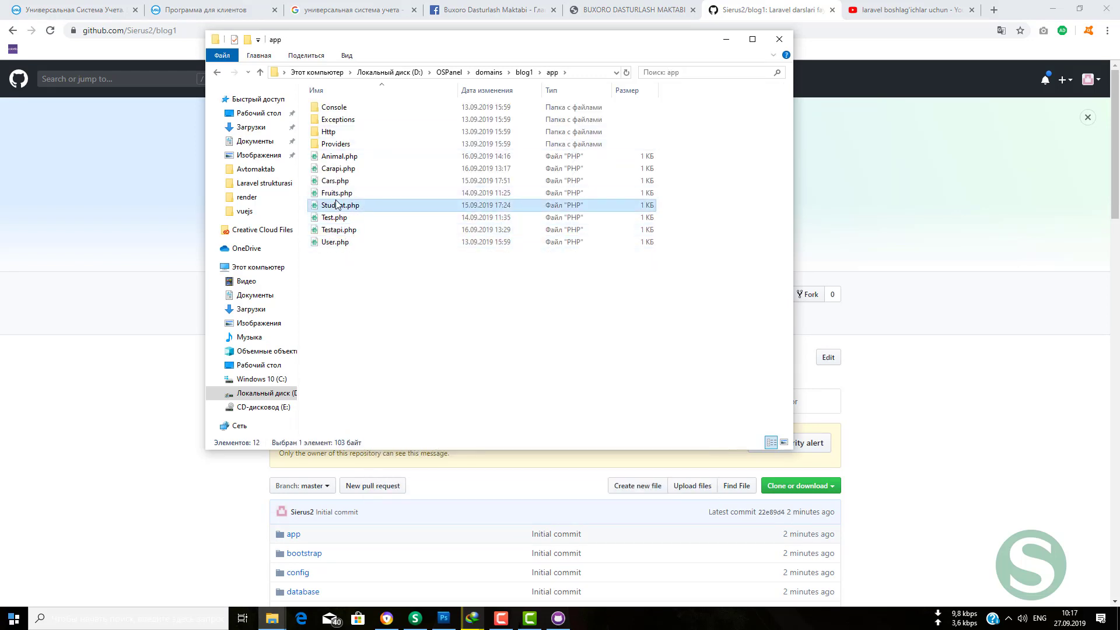
key(ctrl+c)
key(ctrl+v)
key(F2)
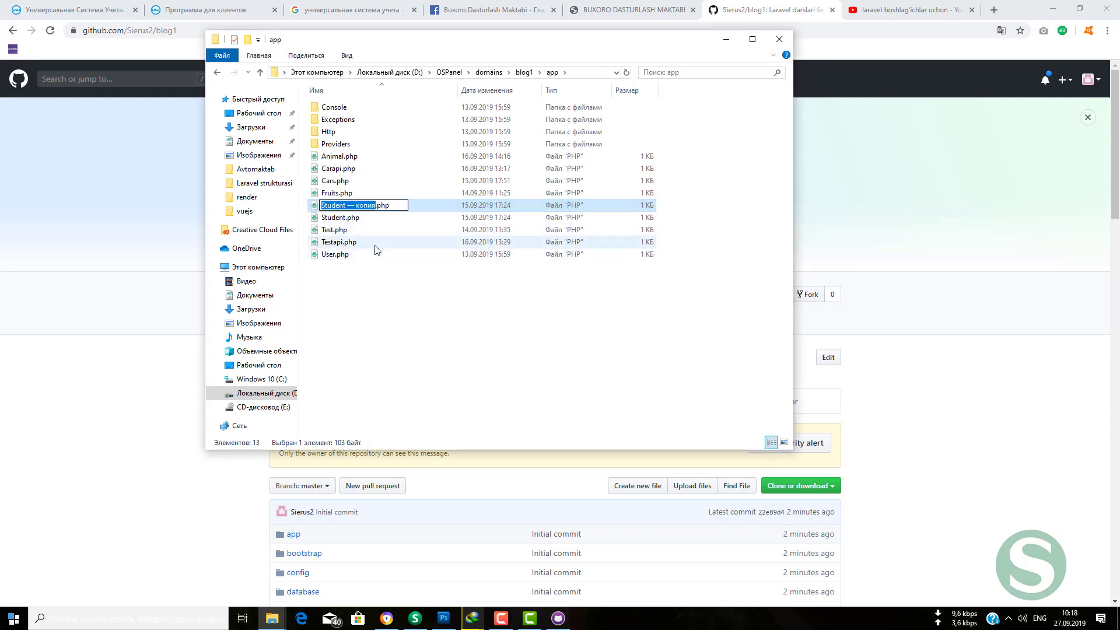
text(Teac)
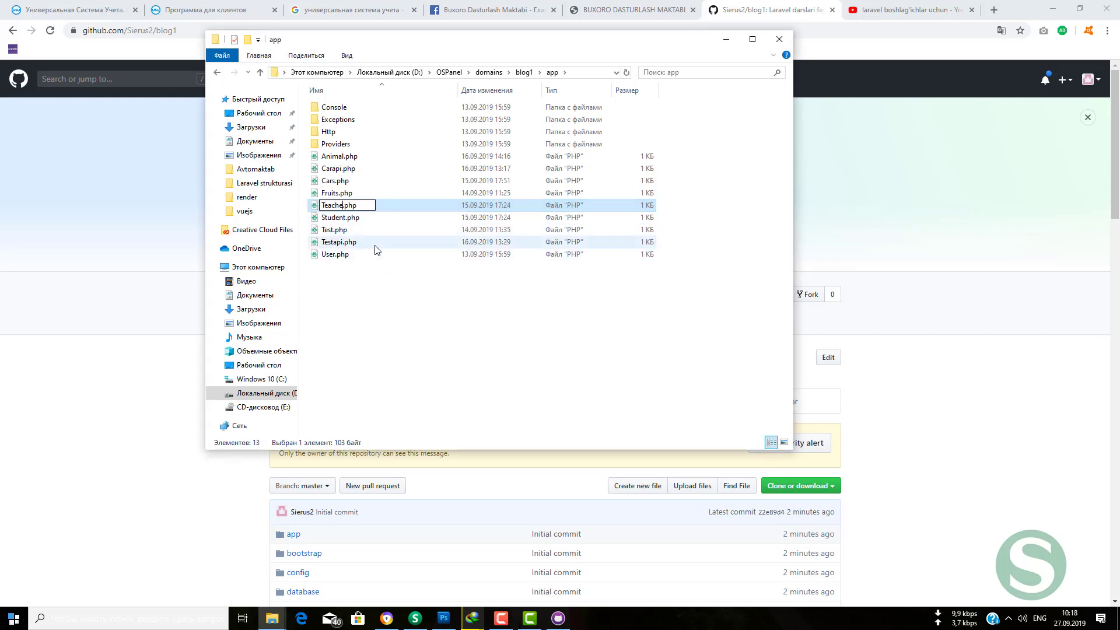
text(hers)
key(Return)
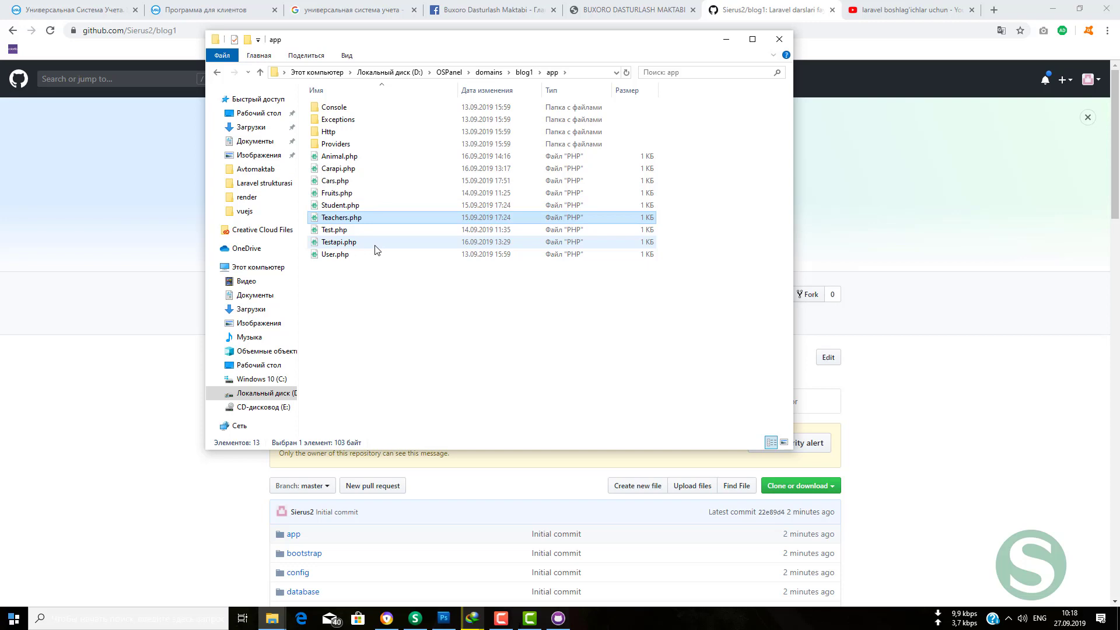
- Open Teachers.php in Visual Studio Code, rename its class to Teaches, save the file and close the editor
right_click(360, 219)
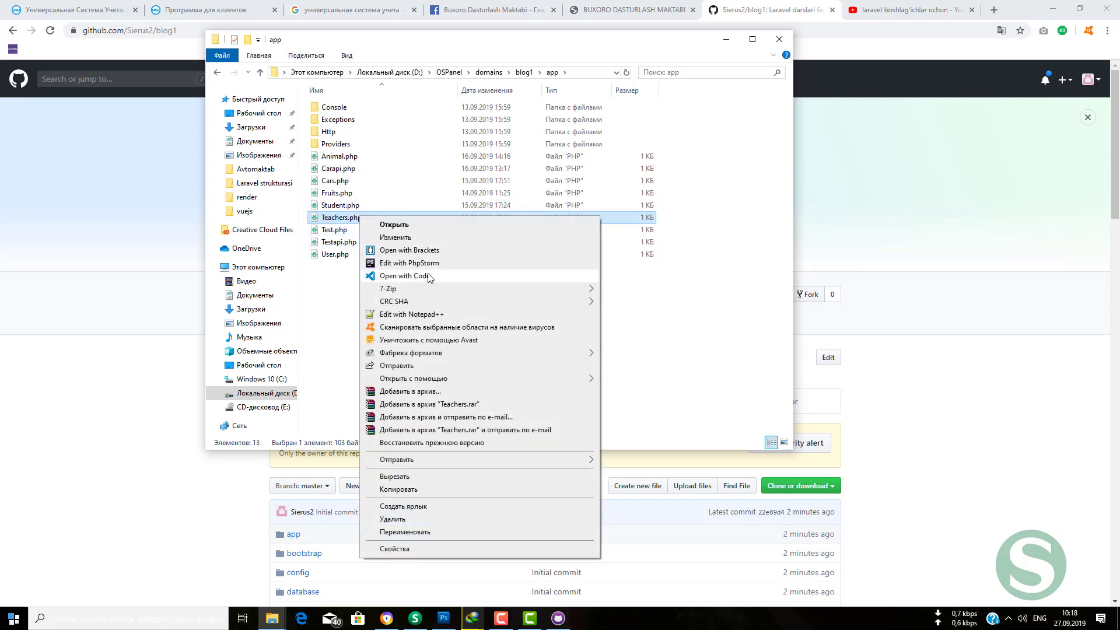
click(430, 278)
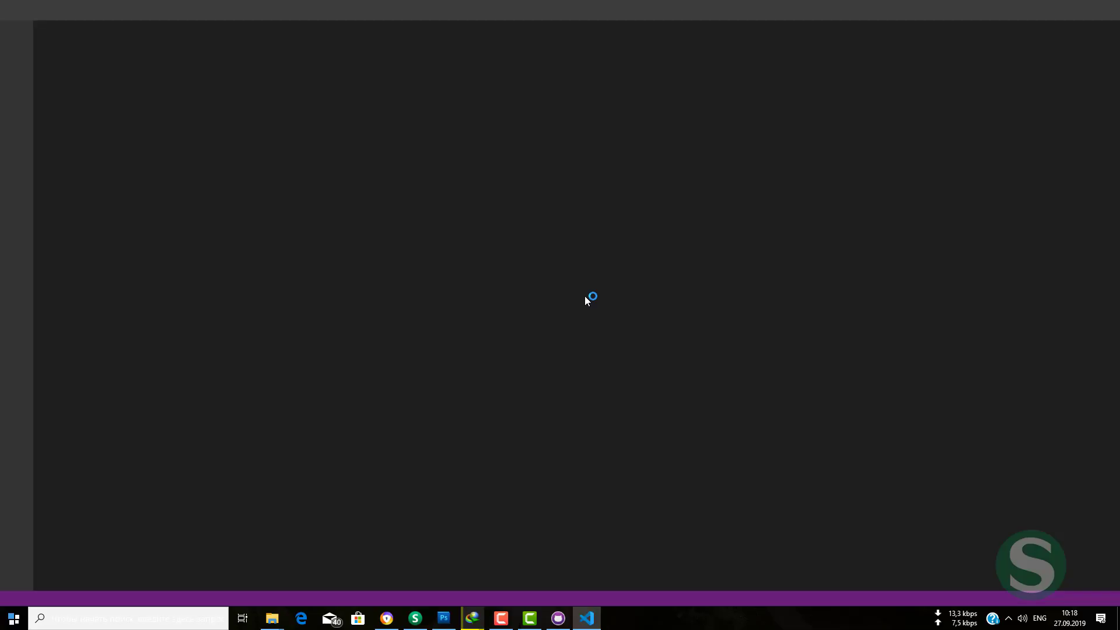
click(118, 160)
click(135, 146)
text(Teaaent extends Model)
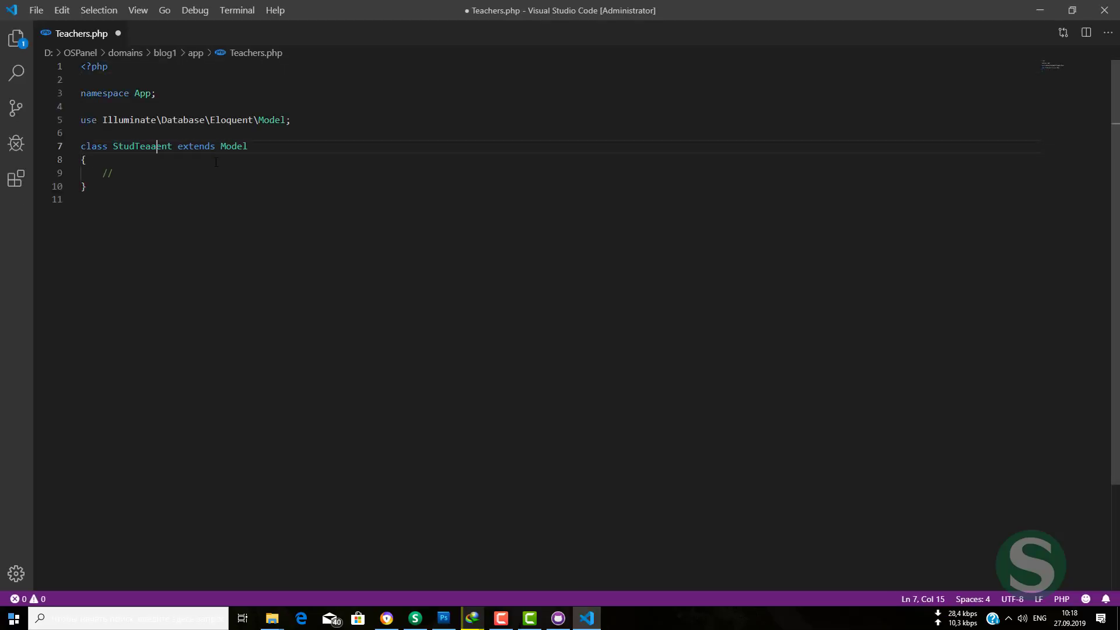
key(ctrl+Right)
key(ctrl+shift+Left)
text(Teaches)
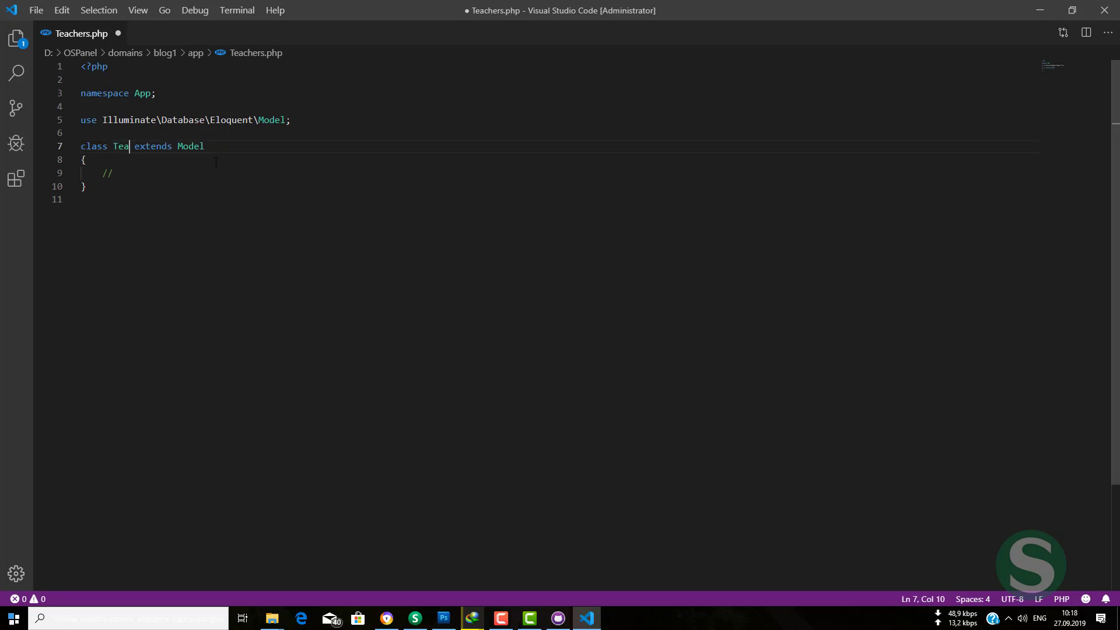
key(ctrl+s)
key(Up)
key(Up)
key(Up)
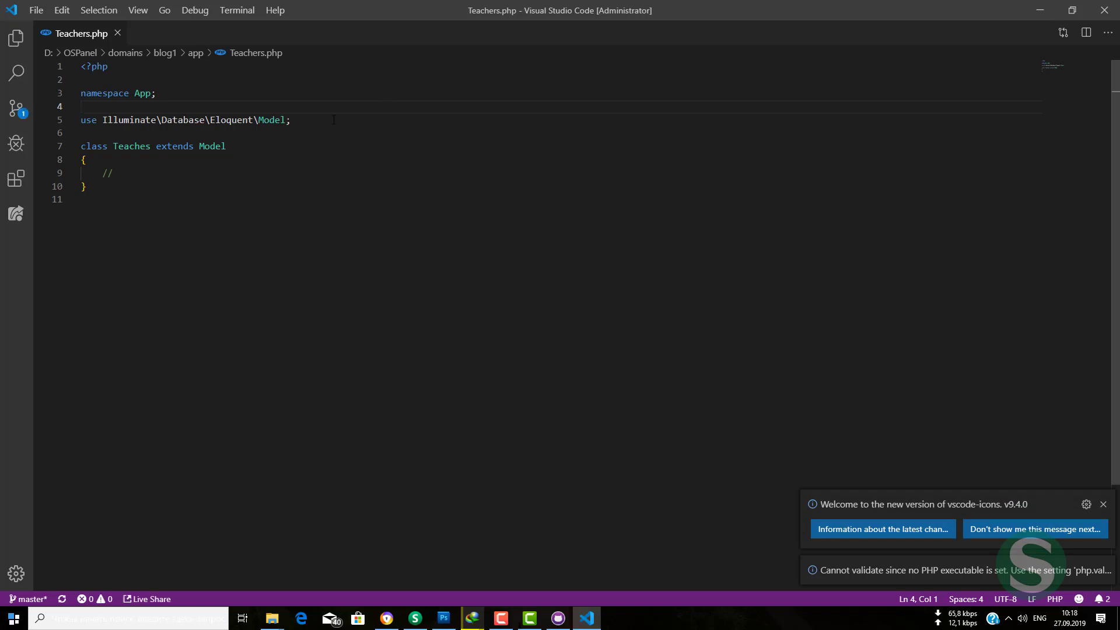
click(1104, 10)
- Switch to GitHub Desktop and review the pending changes in app\Teachers.php of the blog1 repository
click(556, 619)
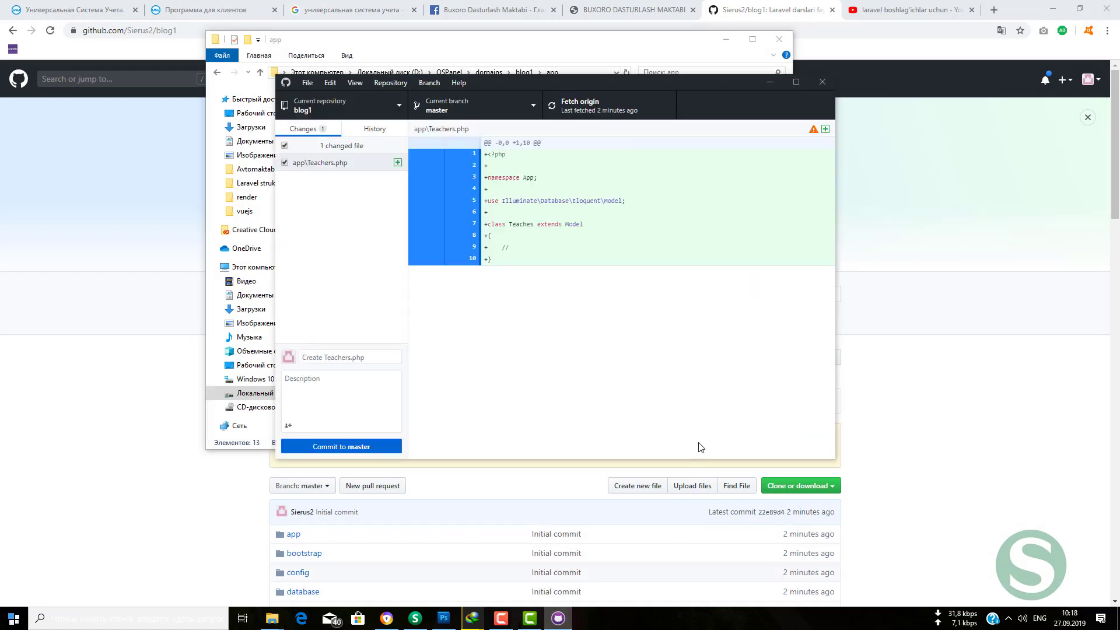
drag(324, 163, 392, 169)
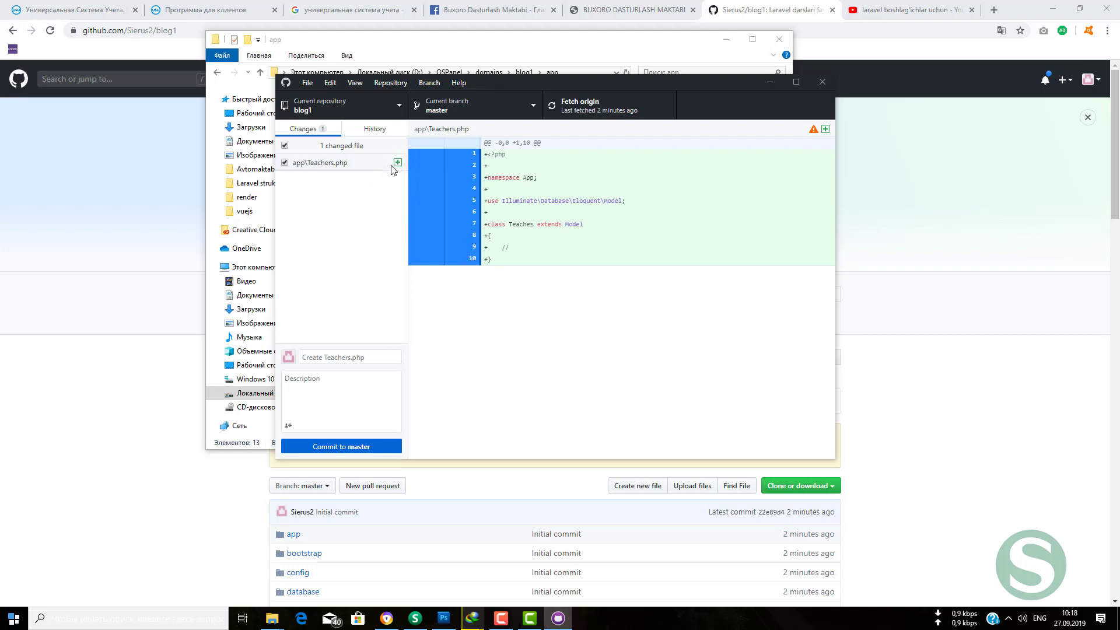
drag(614, 233, 490, 168)
click(542, 231)
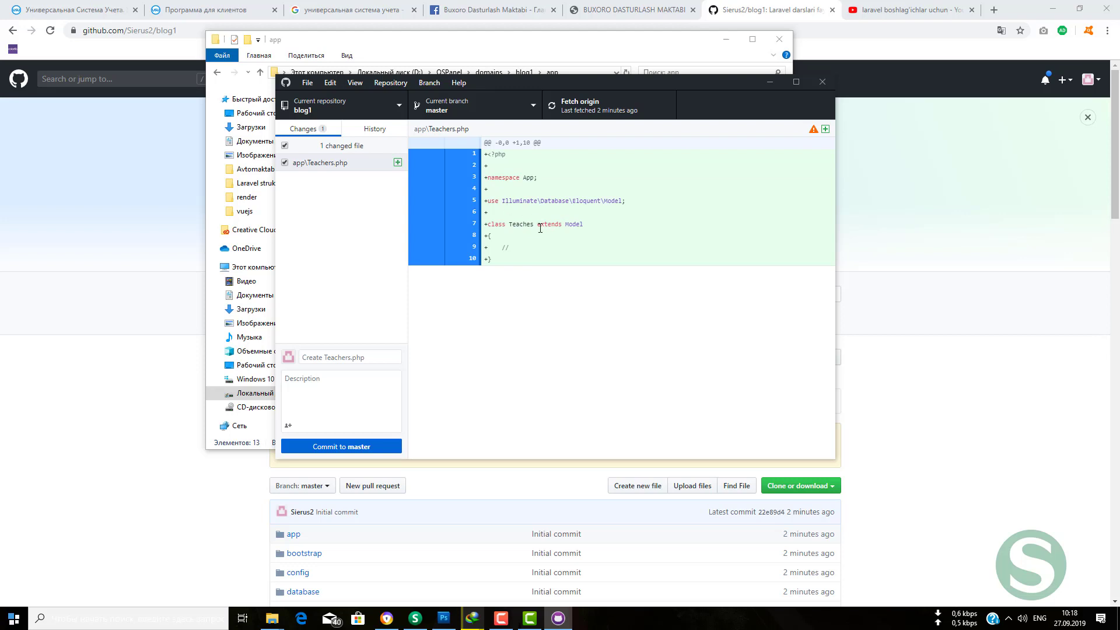
double_click(523, 224)
click(528, 228)
- Commit the new Teachers.php to master with the suggested summary and push the commit to origin
click(390, 357)
click(342, 447)
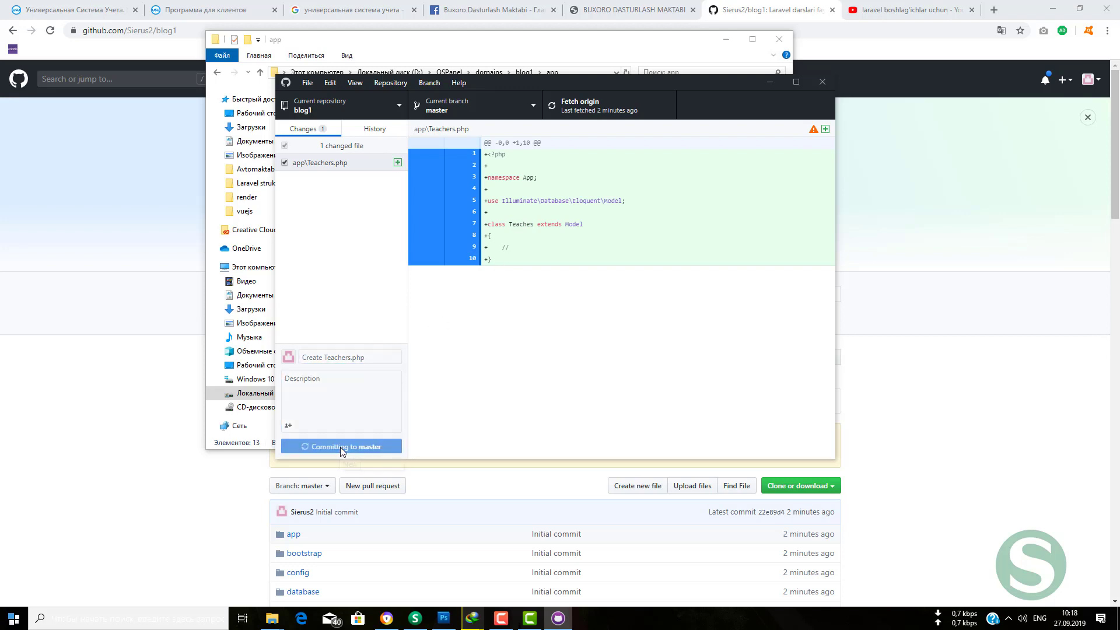
click(764, 241)
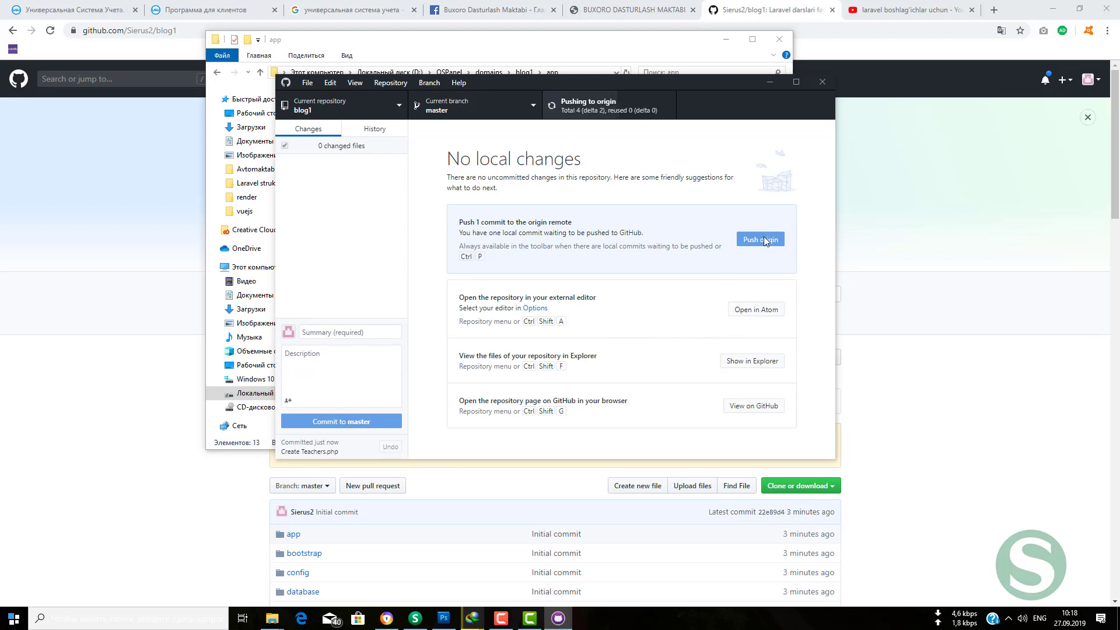
- Return to GitHub in the browser and reopen the blog1 repository from the account's profile page
click(847, 297)
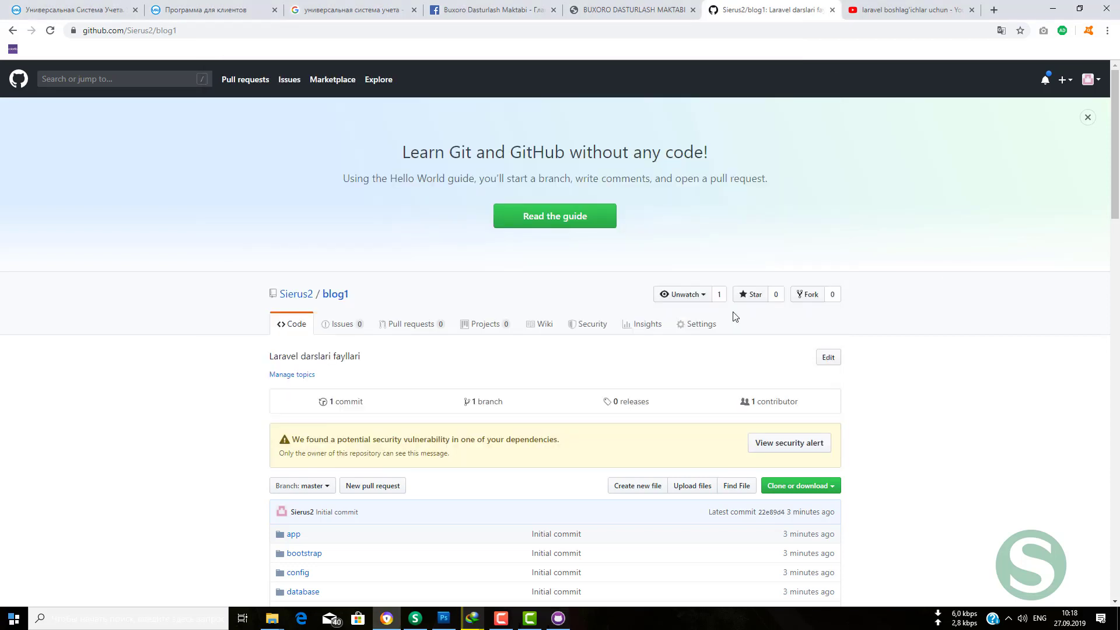
click(303, 295)
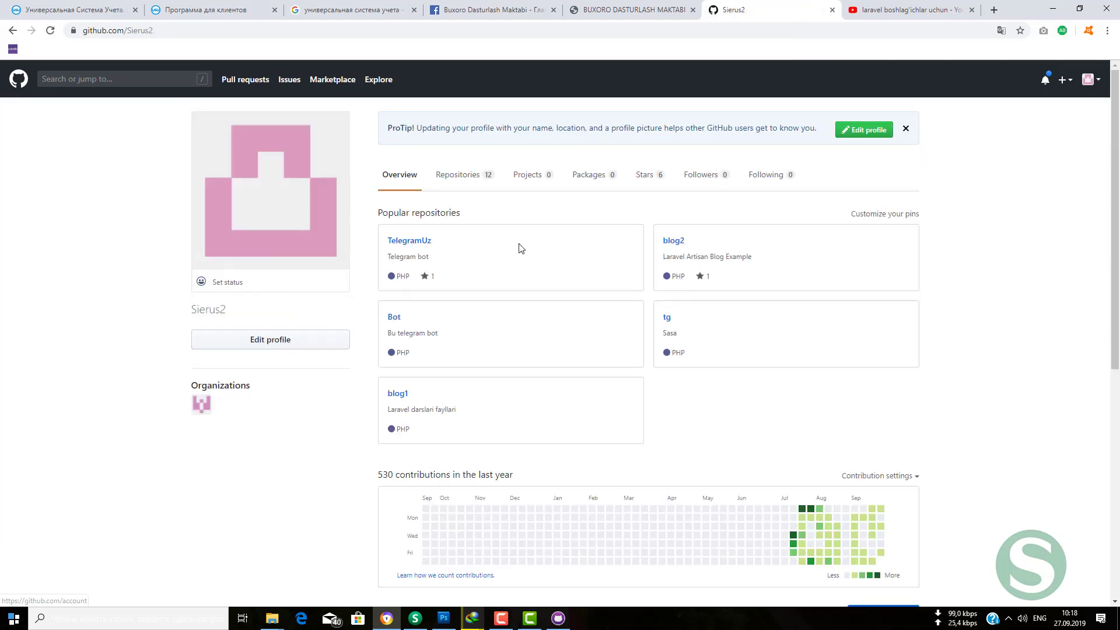
click(398, 394)
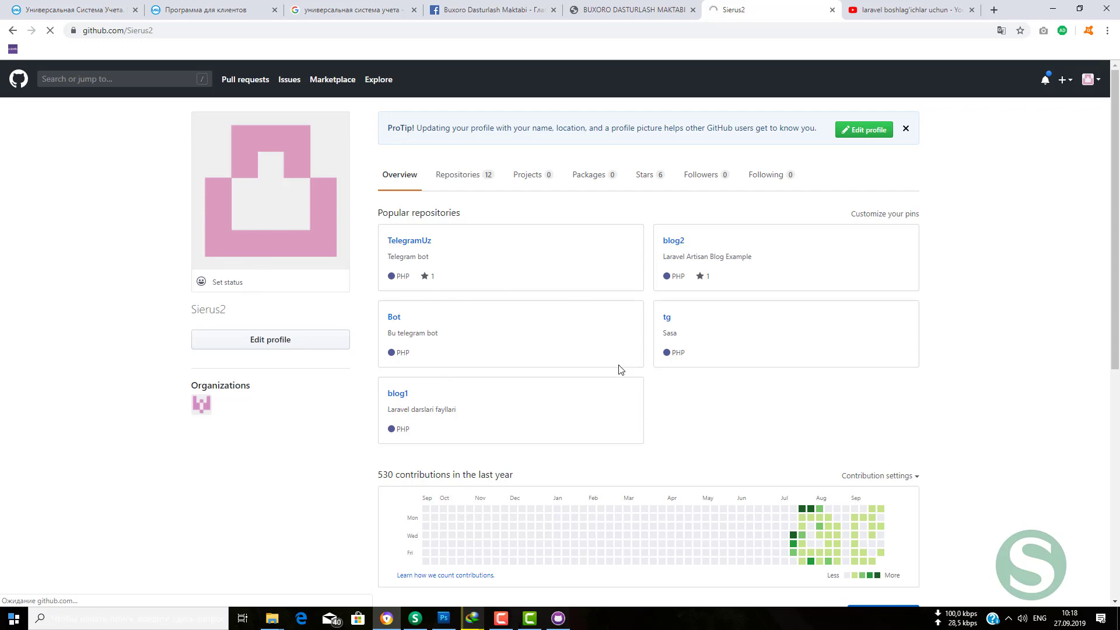
scroll(610, 371, down, 4)
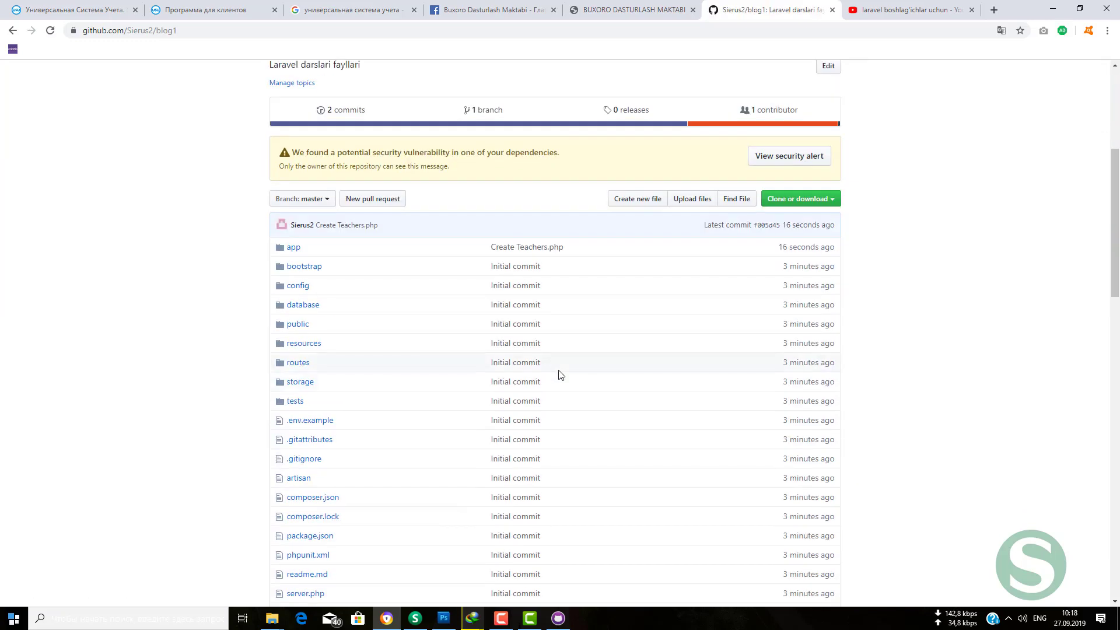
- Check the app folder's latest commit message and time in the blog1 file list, and open the folder
drag(488, 240, 579, 260)
key(Escape)
drag(767, 240, 844, 261)
key(Escape)
click(298, 252)
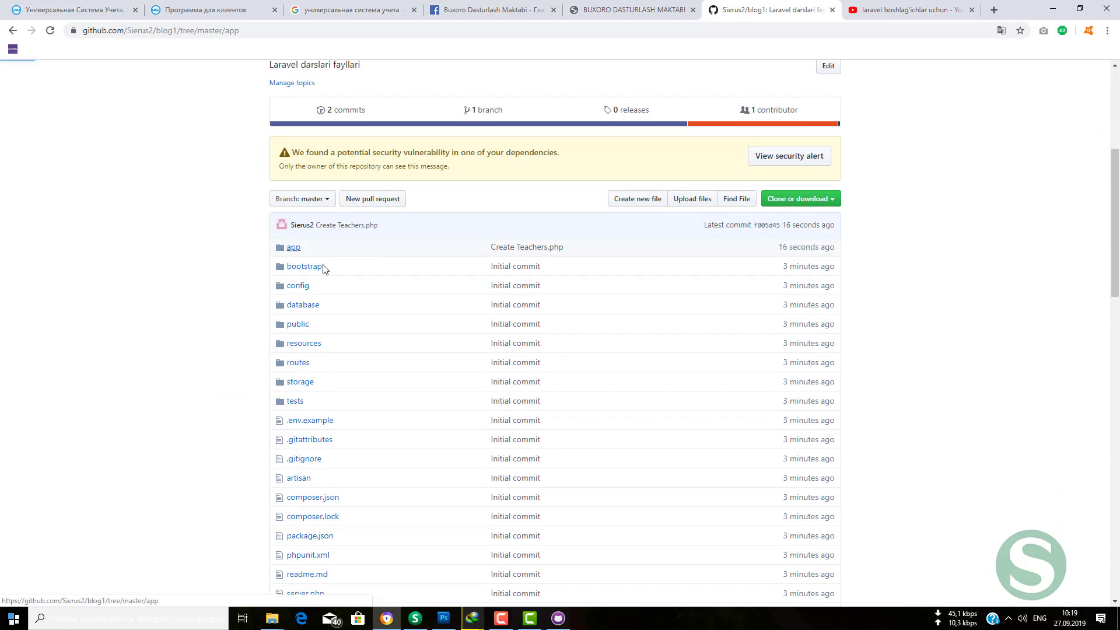
- Find Teachers.php and its commit message in the app folder on GitHub, and switch to GitHub Desktop
scroll(345, 367, down, 3)
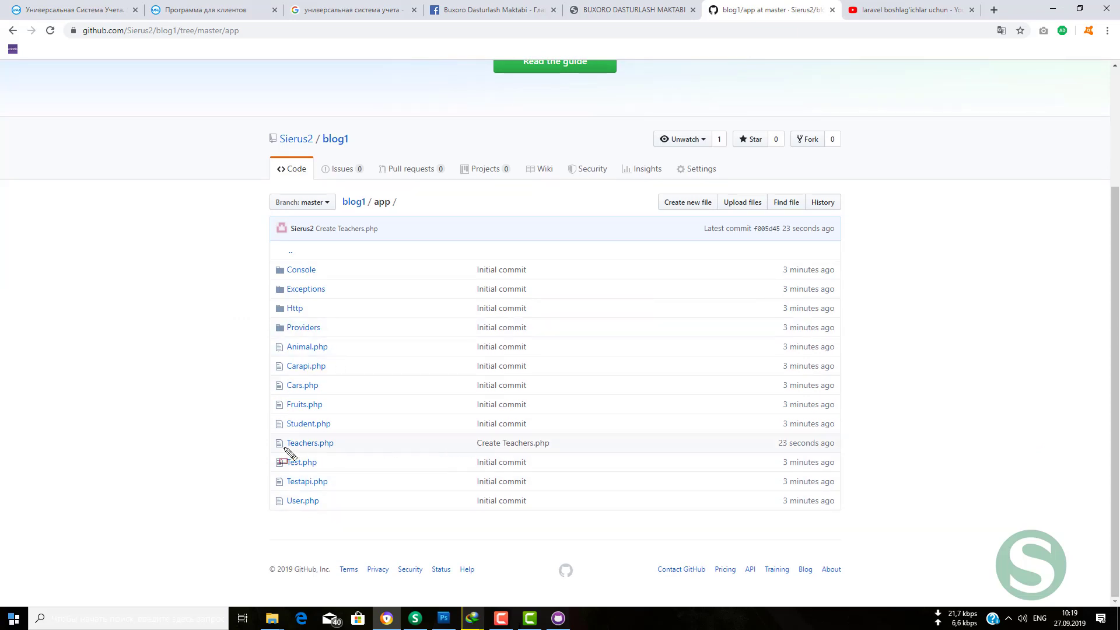
drag(271, 435, 836, 454)
key(alt+Tab)
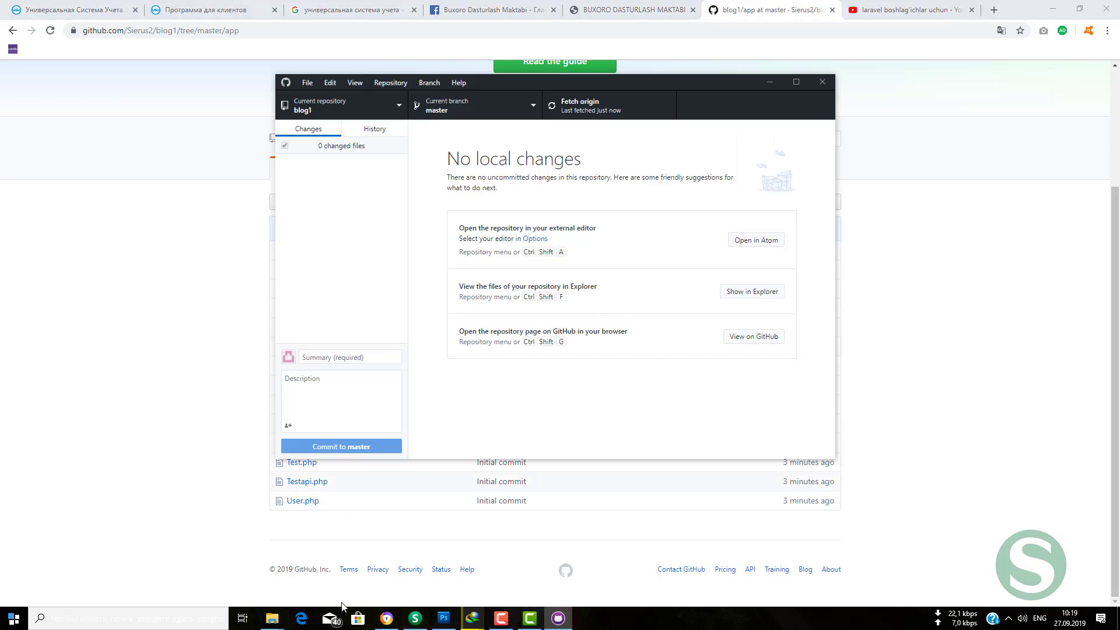
- Open Teachers.php from blog1's local app folder in Visual Studio Code, correct the class name to Teachers, save and close it
mouse_move(271, 619)
click(421, 560)
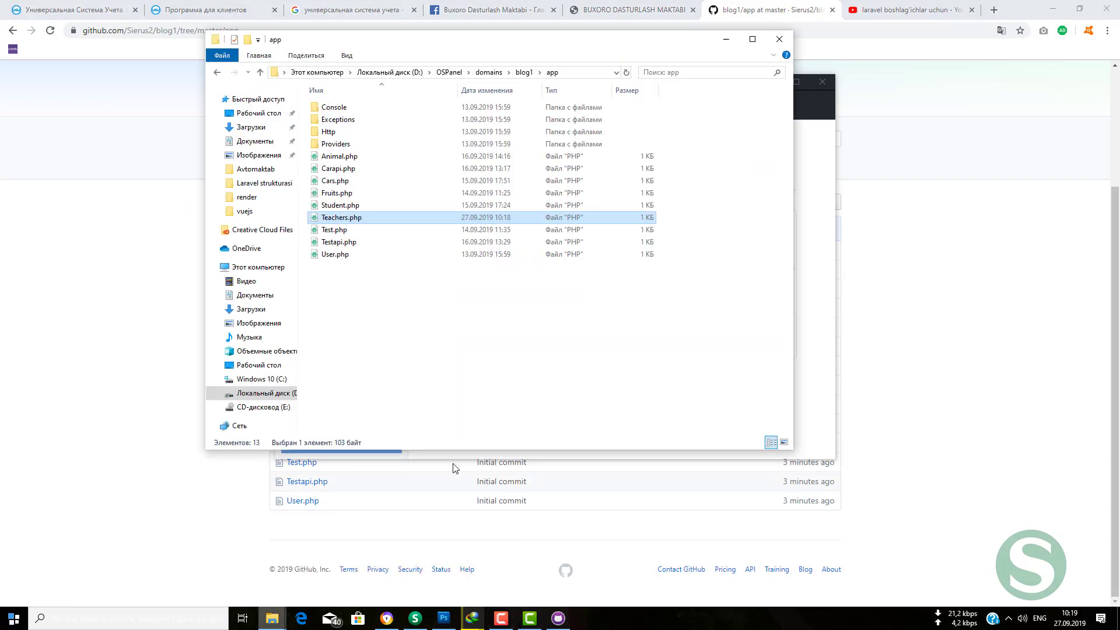
right_click(372, 217)
click(439, 278)
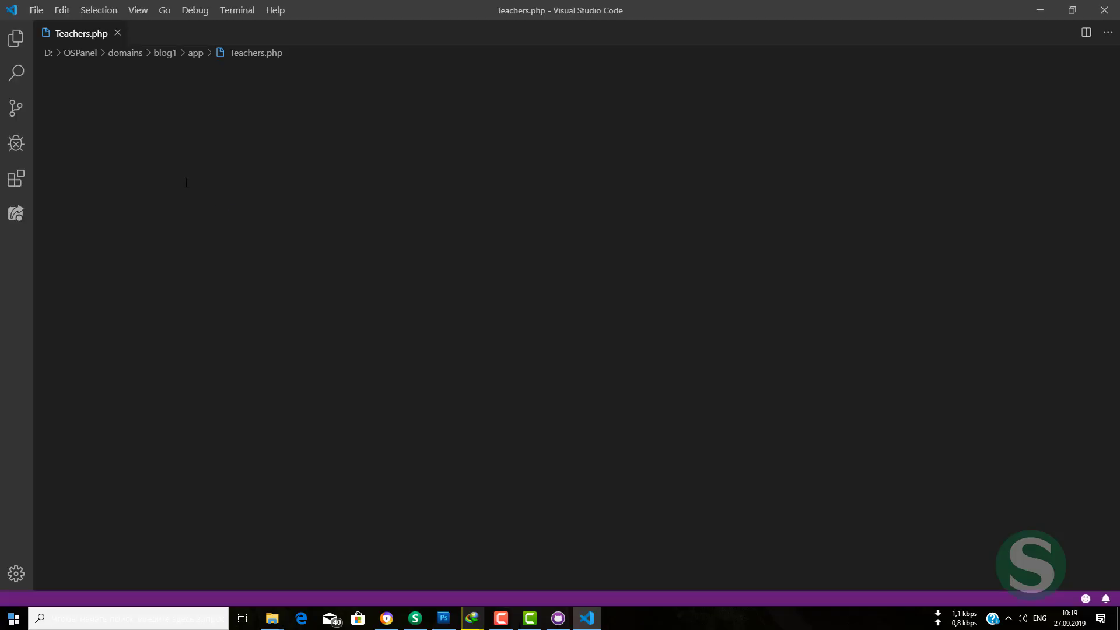
click(149, 146)
click(1102, 7)
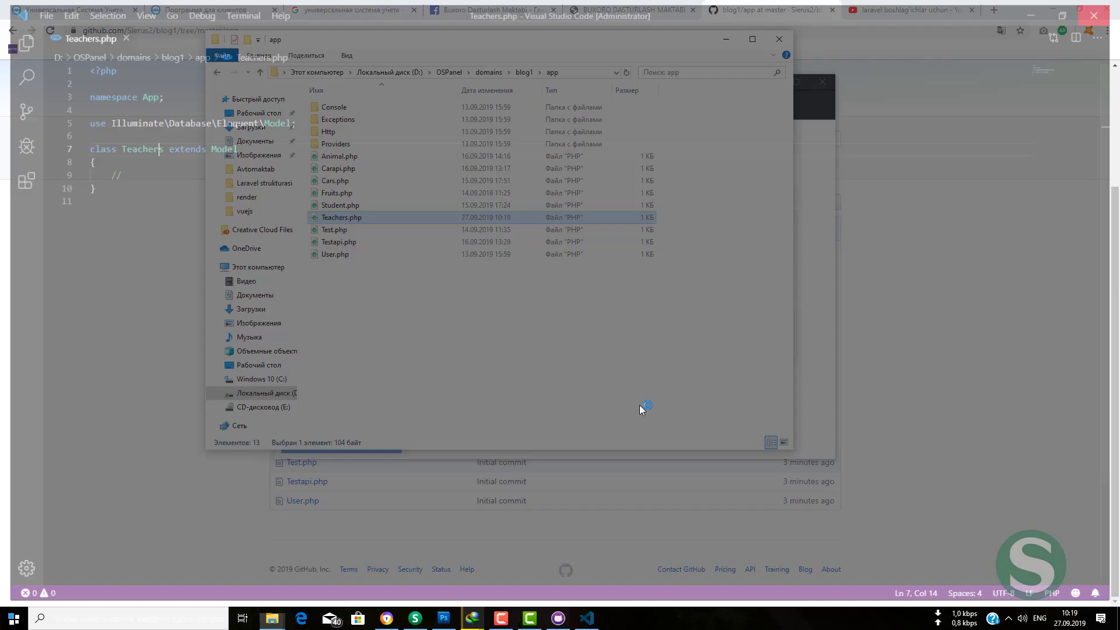
- Switch to GitHub Desktop and enter the commit description "Model nomida xatolik tufayli fayl qayta tahrirlandi!" for the Teachers.php change
click(559, 618)
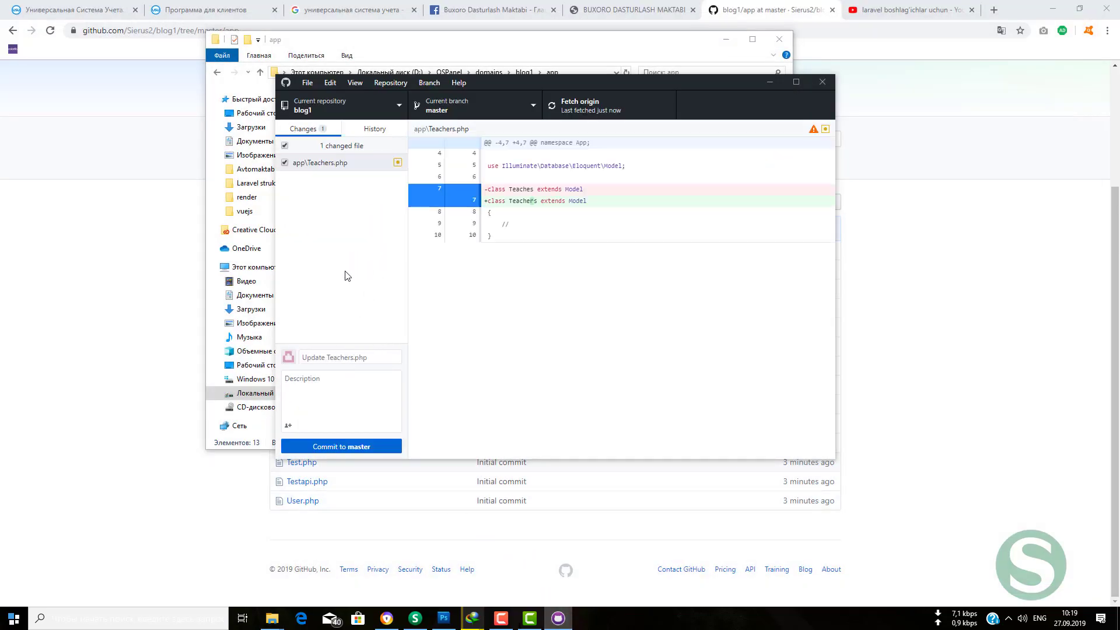
click(360, 402)
text(M)
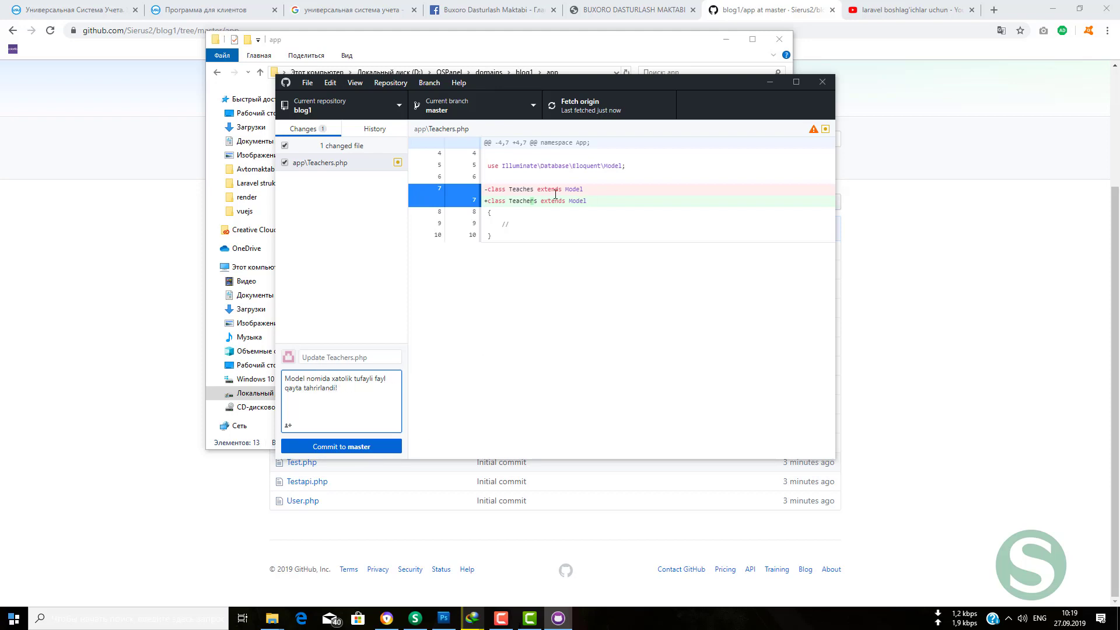
- Commit the corrected Teachers.php to master with the suggested summary and push the commit to origin
drag(482, 178, 591, 195)
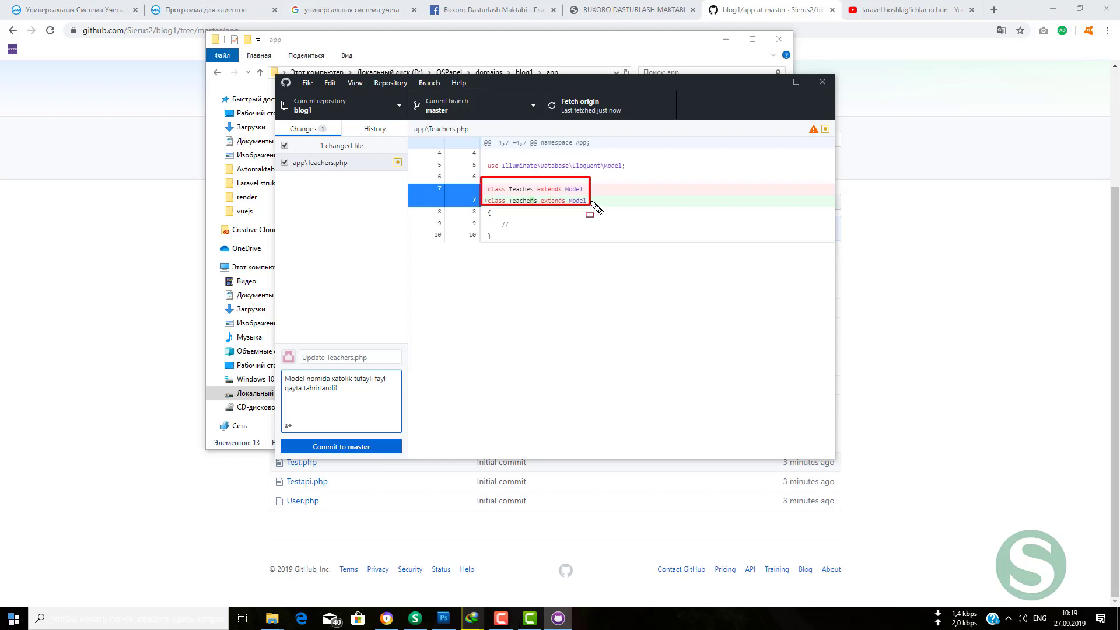
drag(480, 191, 582, 253)
key(Escape)
click(380, 446)
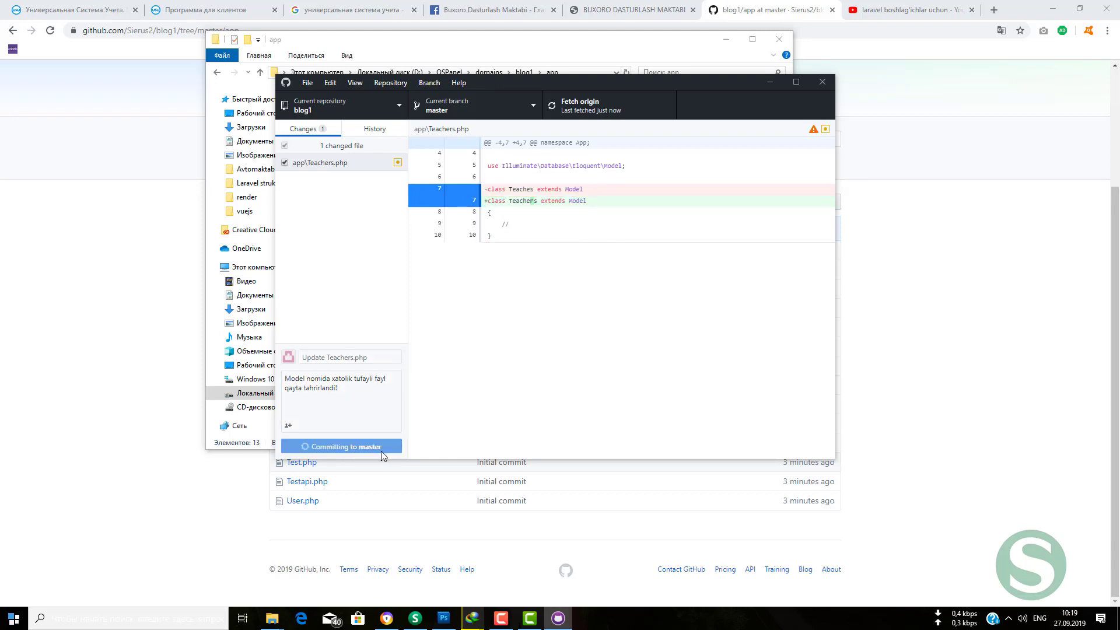
click(761, 239)
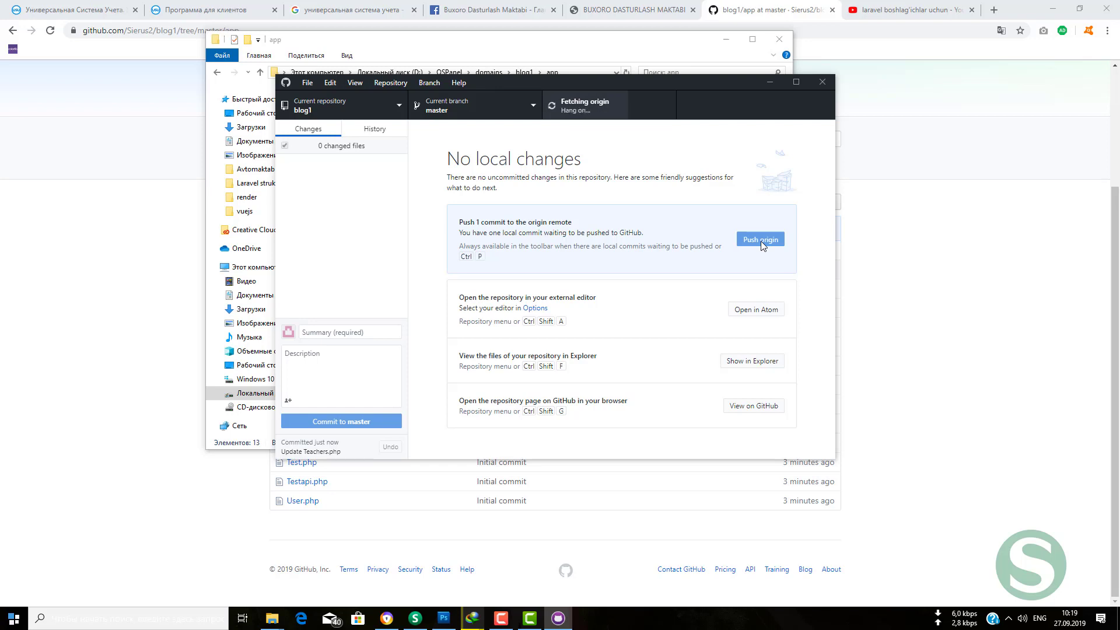
- Return to GitHub in the browser, refresh the app folder and check the class definition in Teachers.php
click(860, 272)
key(F5)
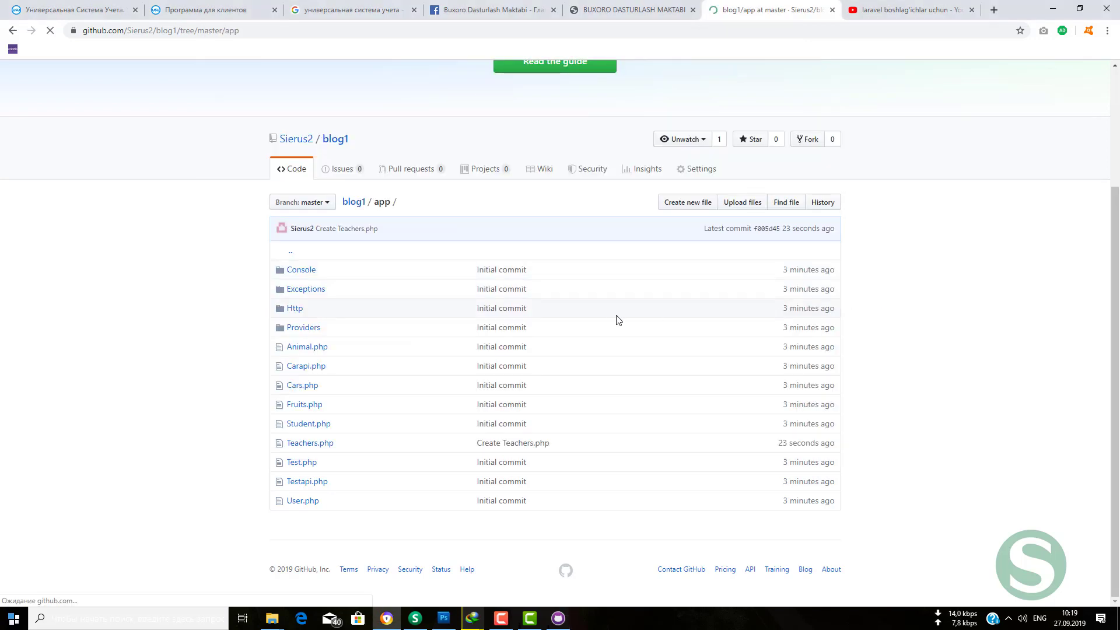
click(330, 446)
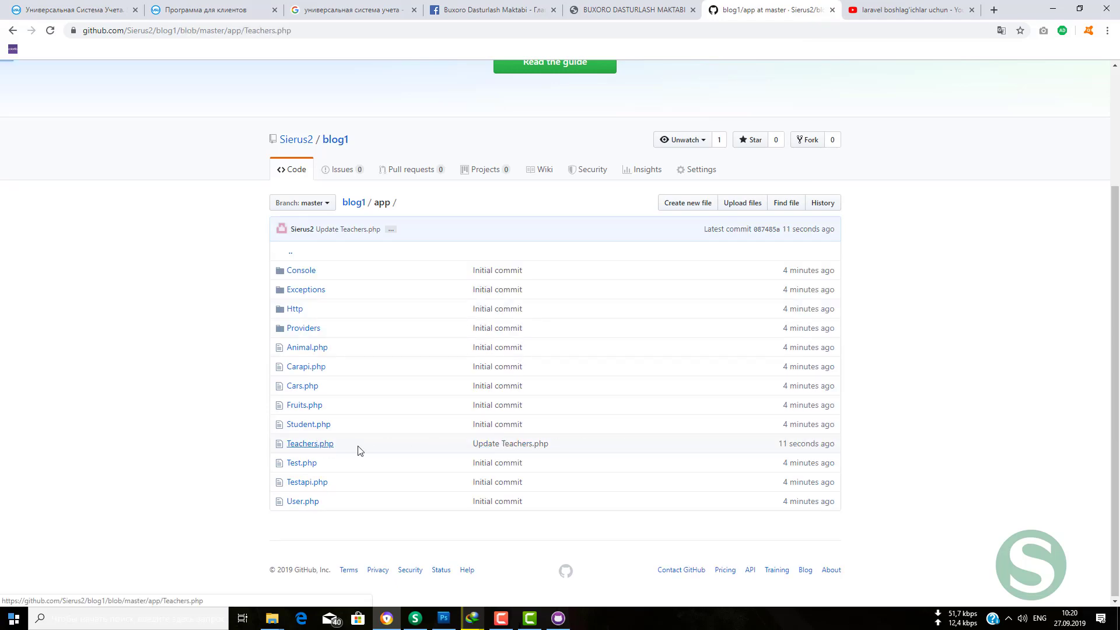
scroll(508, 432, down, 2)
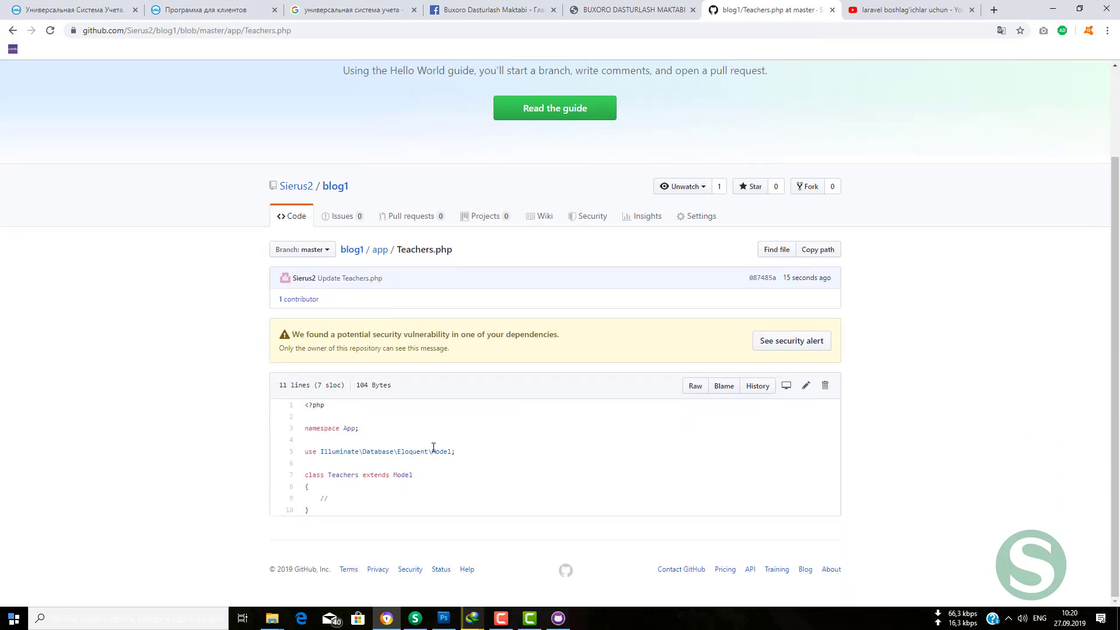
drag(290, 458, 449, 523)
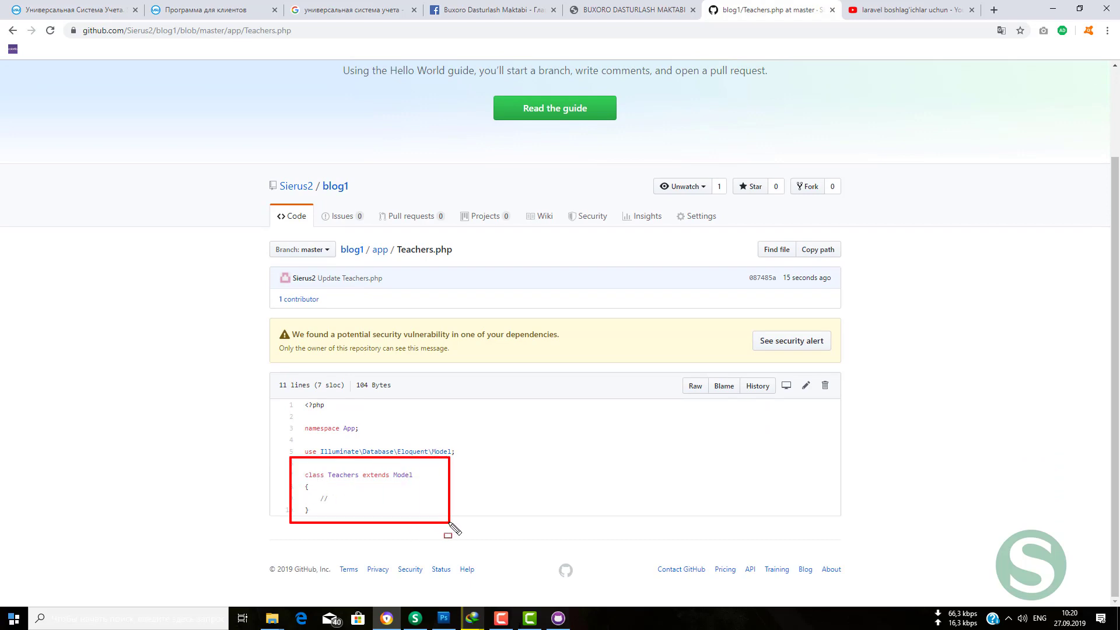
mouse_move(297, 469)
mouse_down()
mouse_move(343, 500)
mouse_move(457, 515)
mouse_up()
- View the history of Teachers.php, browse the repository at the Update Teachers.php commit and open its app folder
click(760, 388)
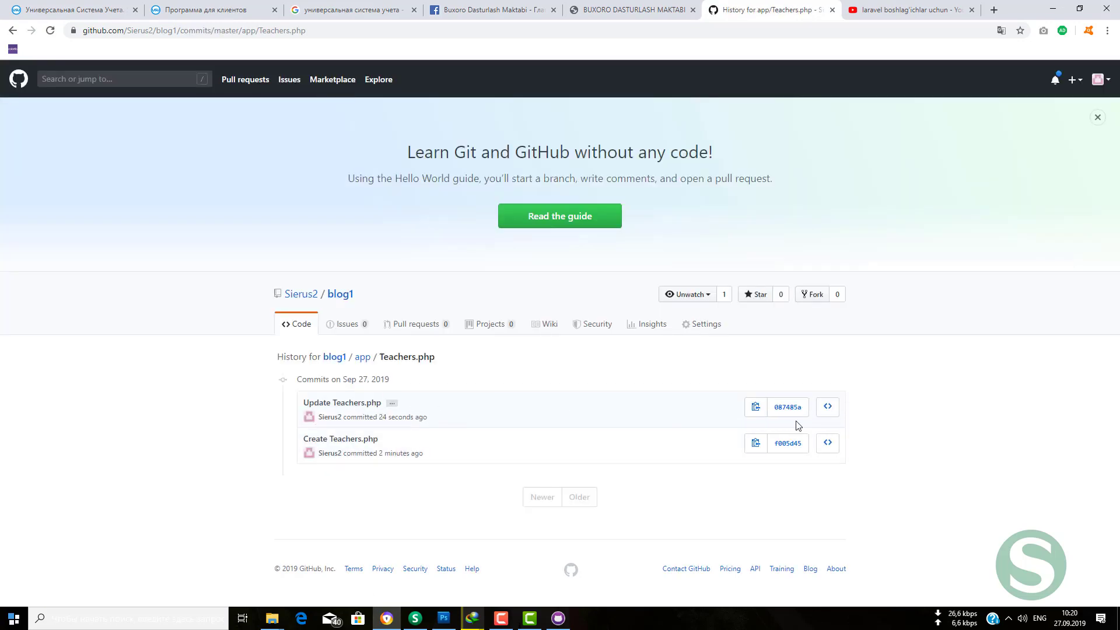
click(823, 412)
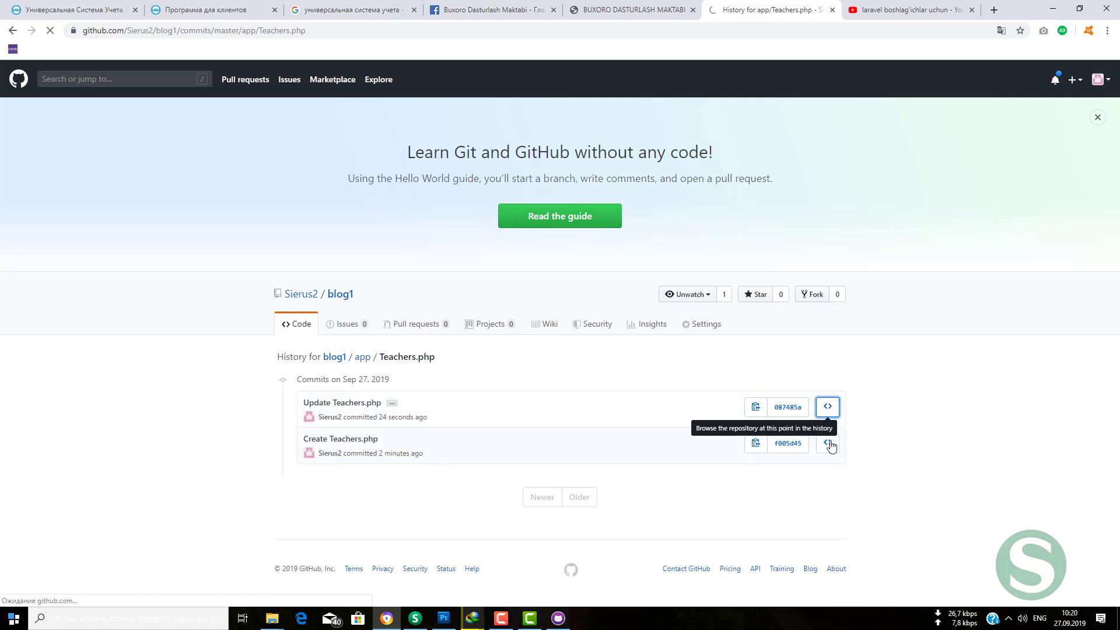
scroll(403, 385, down, 6)
scroll(403, 383, up, 4)
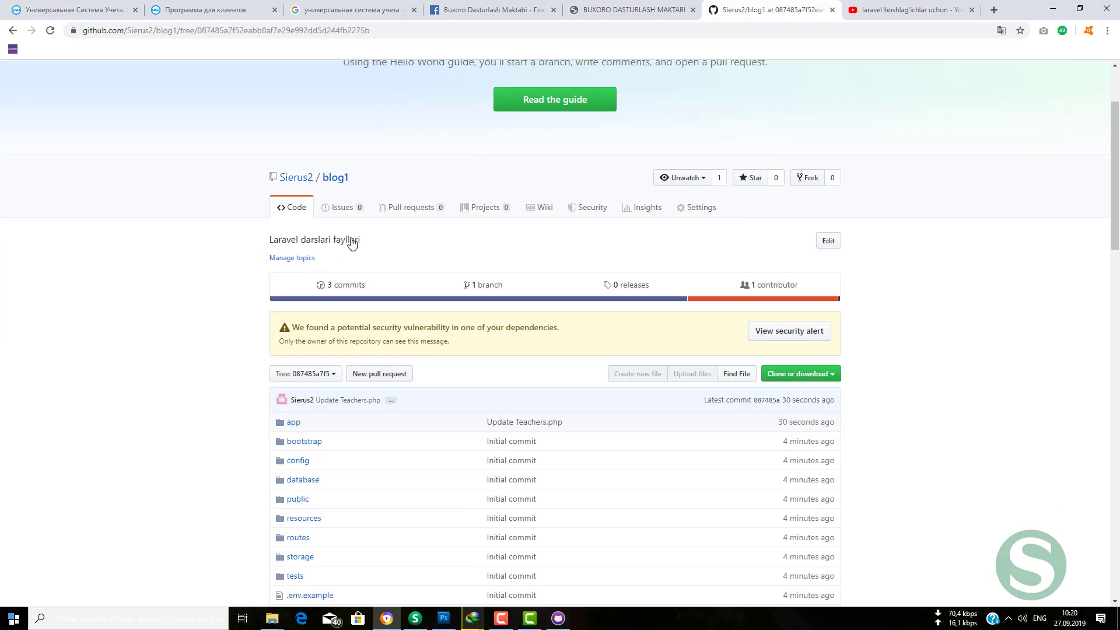
scroll(413, 369, down, 3)
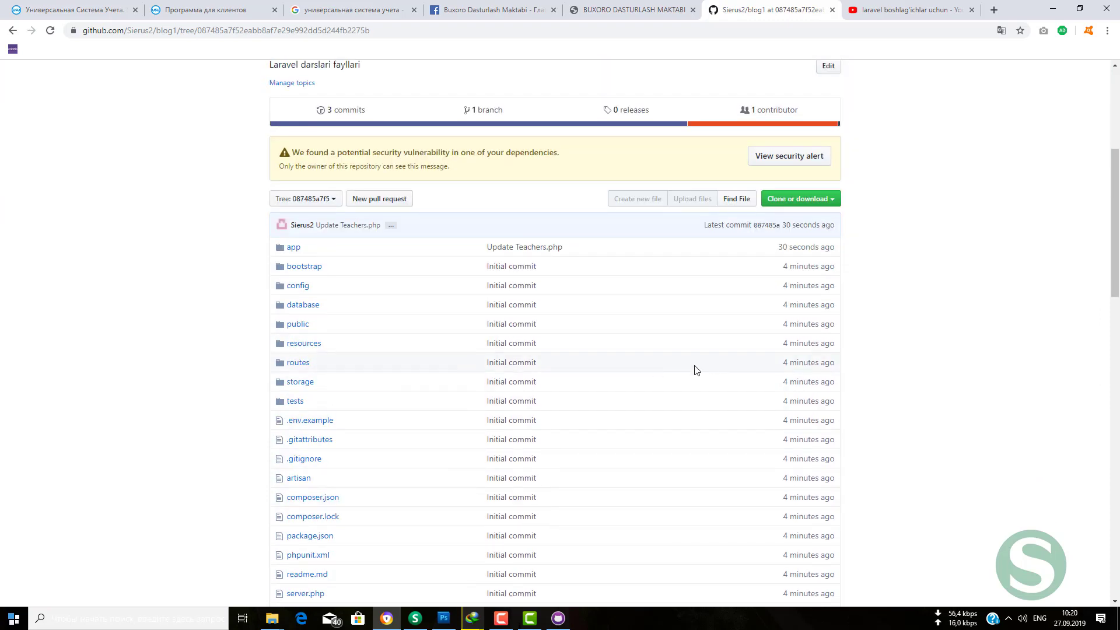
click(295, 247)
- Review the Create Teachers.php and Update Teachers.php commits in the blog1 history in GitHub Desktop
key(alt+Tab)
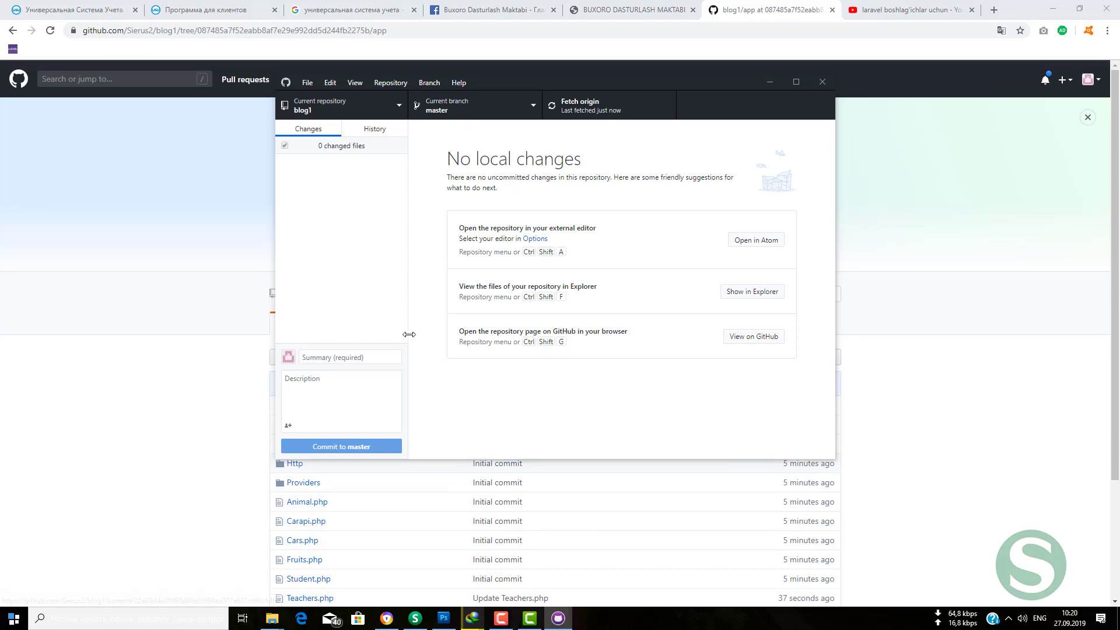
click(374, 128)
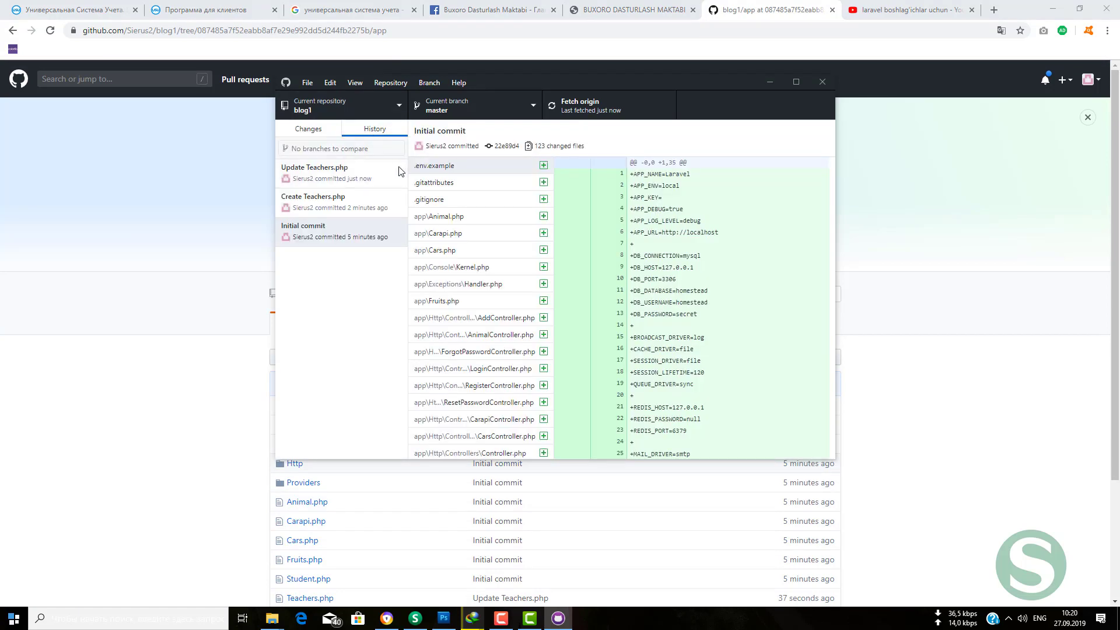
click(368, 200)
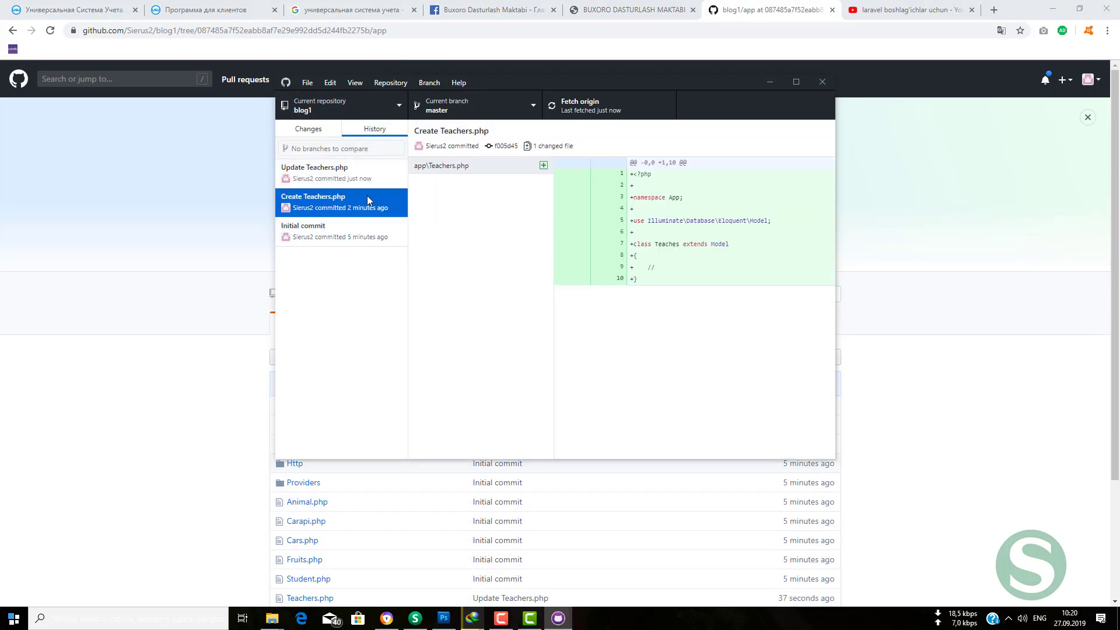
click(349, 181)
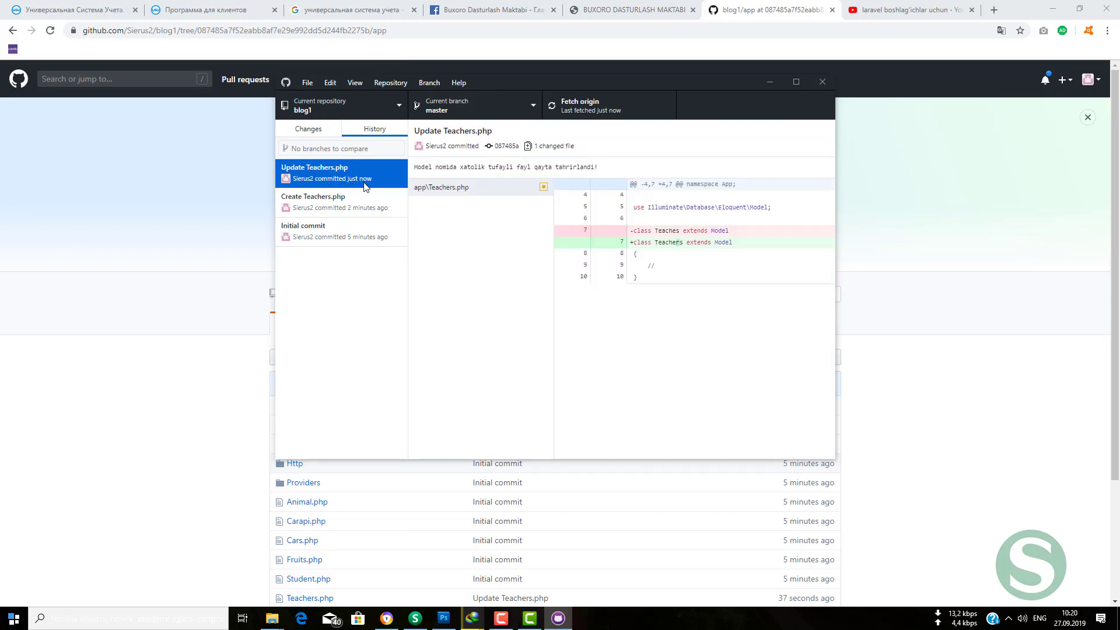
right_click(366, 185)
click(507, 369)
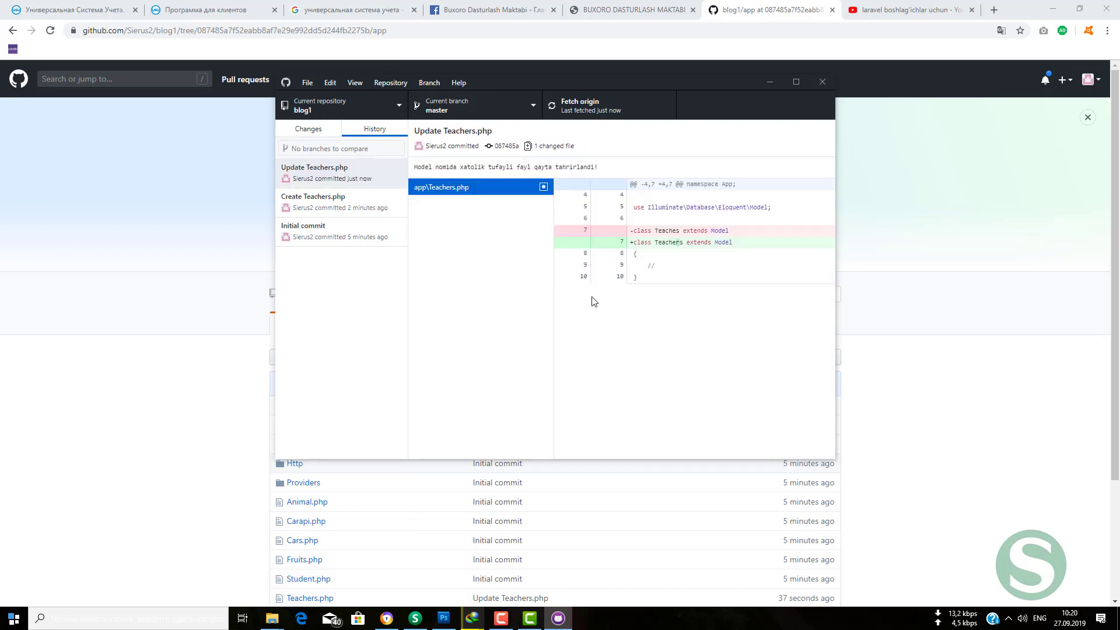
- Return to the local changes view of blog1 in GitHub Desktop and fetch from origin
click(910, 278)
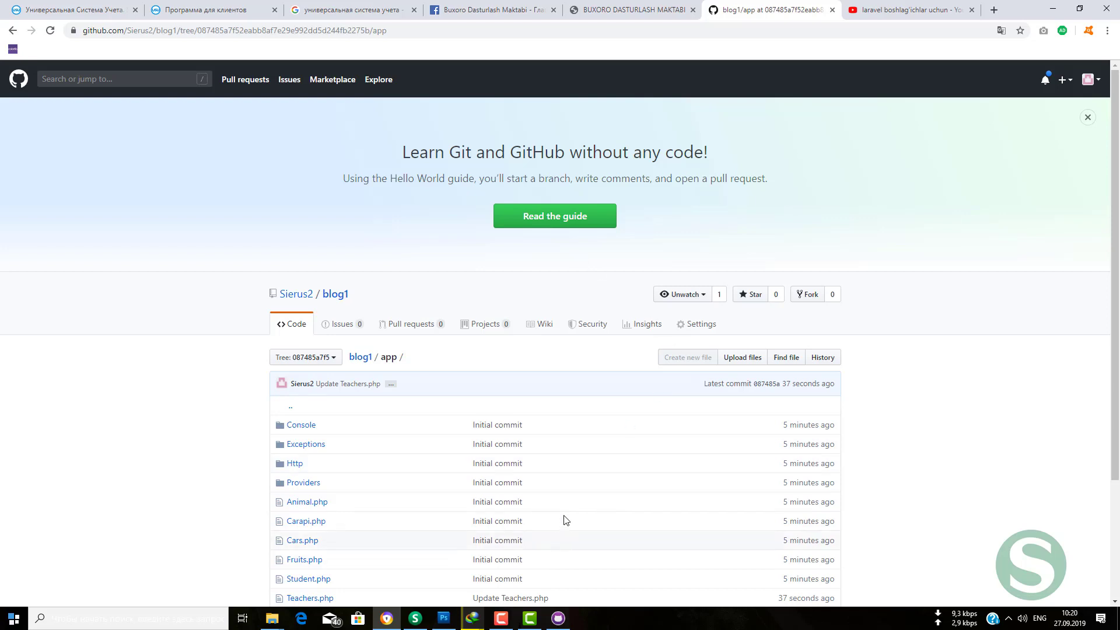
click(558, 618)
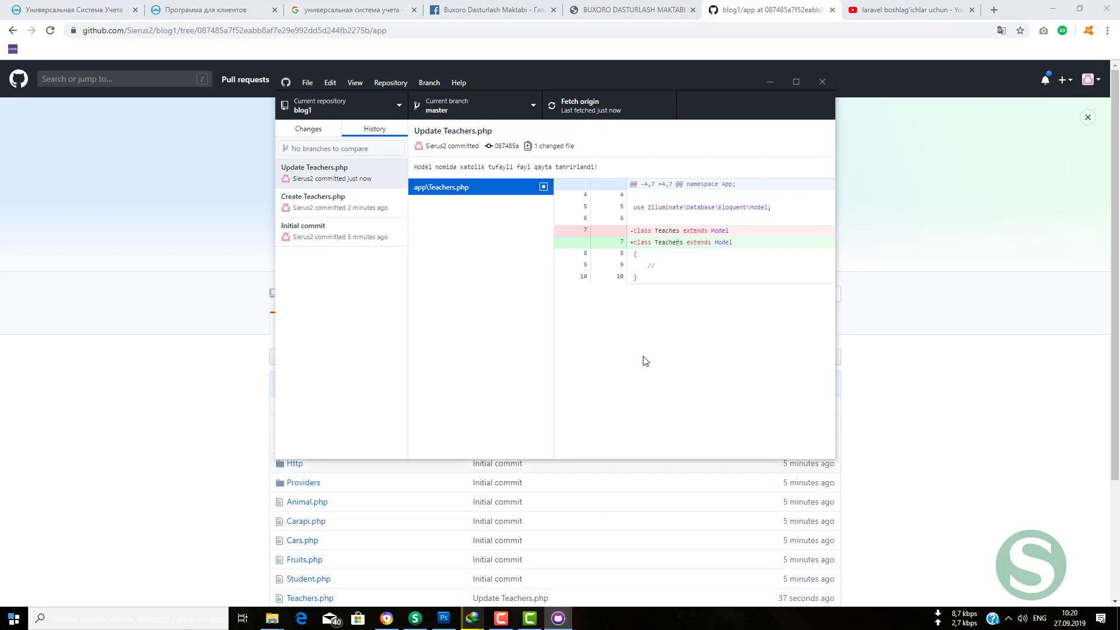
click(309, 129)
click(586, 107)
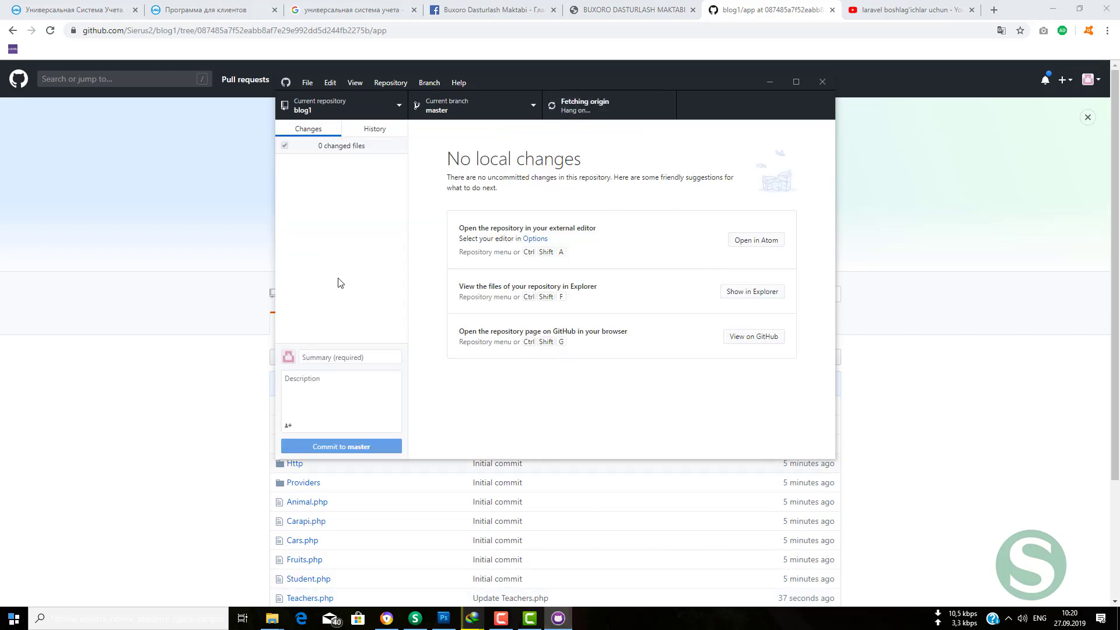
- Return to GitHub in the browser, view Animal.php in the app folder and open the repository's security alerts
click(105, 294)
scroll(280, 304, down, 3)
click(318, 347)
scroll(844, 385, down, 3)
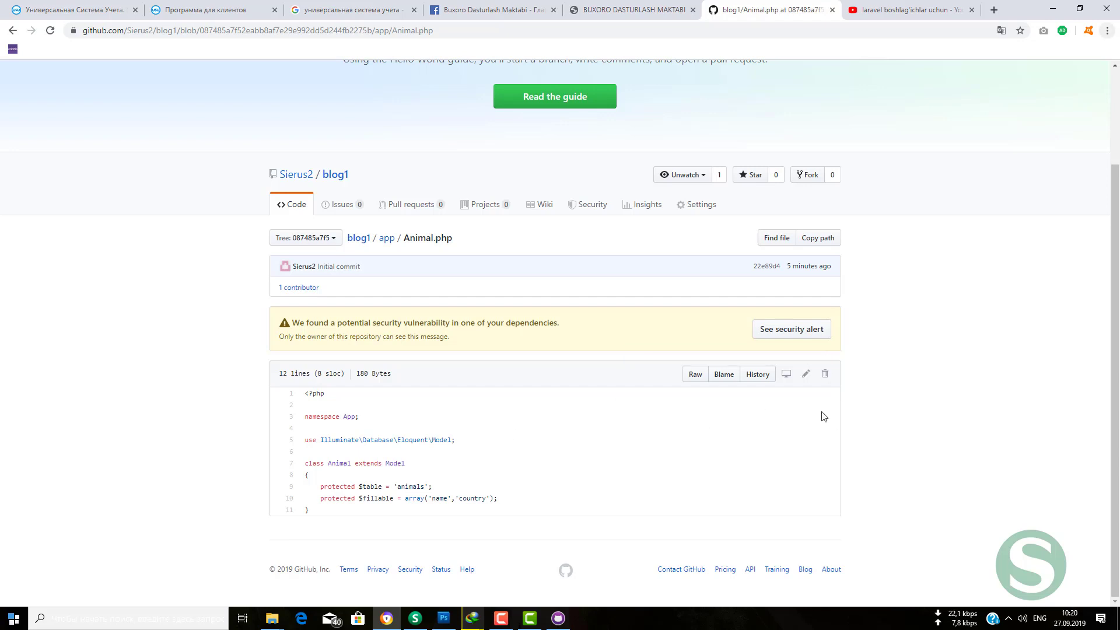
click(812, 334)
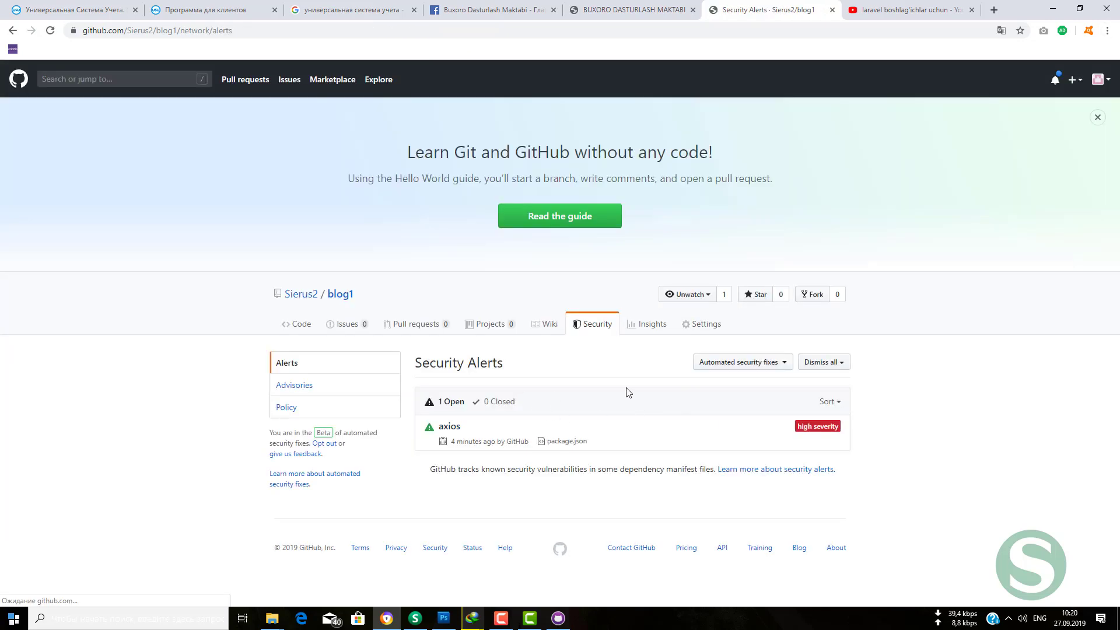
- Switch back to GitHub Desktop from the security alerts page and fetch blog1 from origin again
key(alt+Tab)
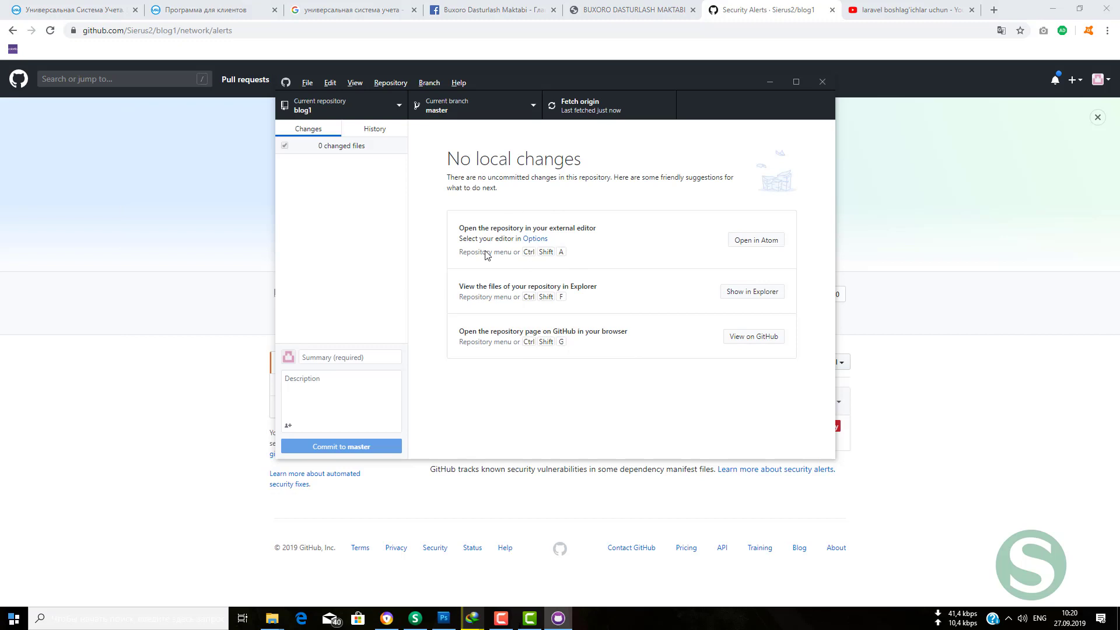
key(alt+Tab)
key(alt+Tab)
click(239, 491)
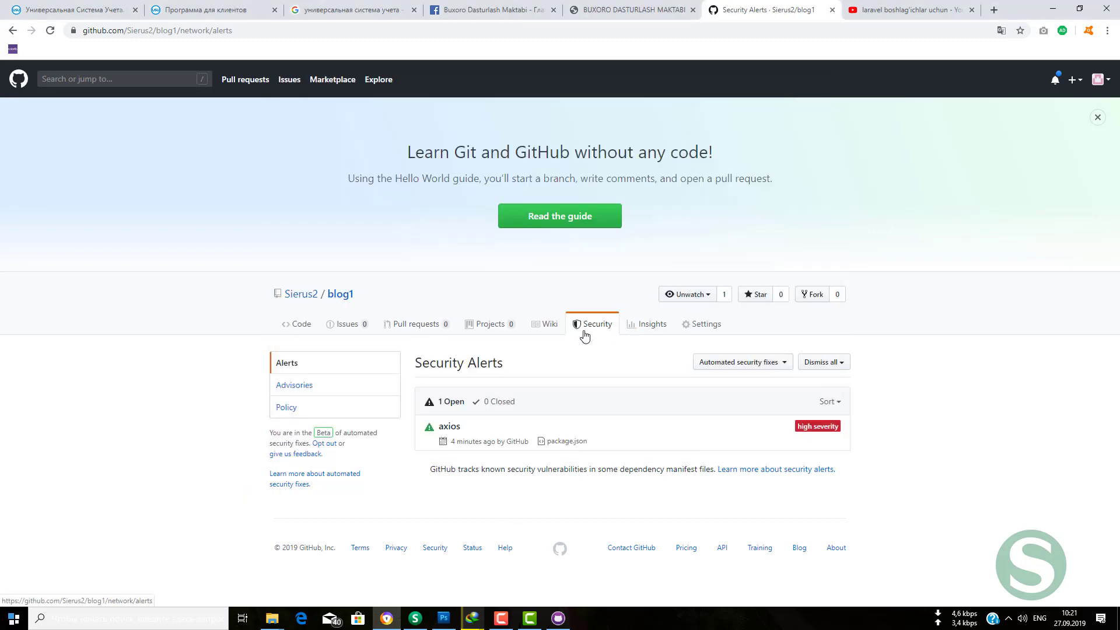
key(alt+Tab)
click(593, 111)
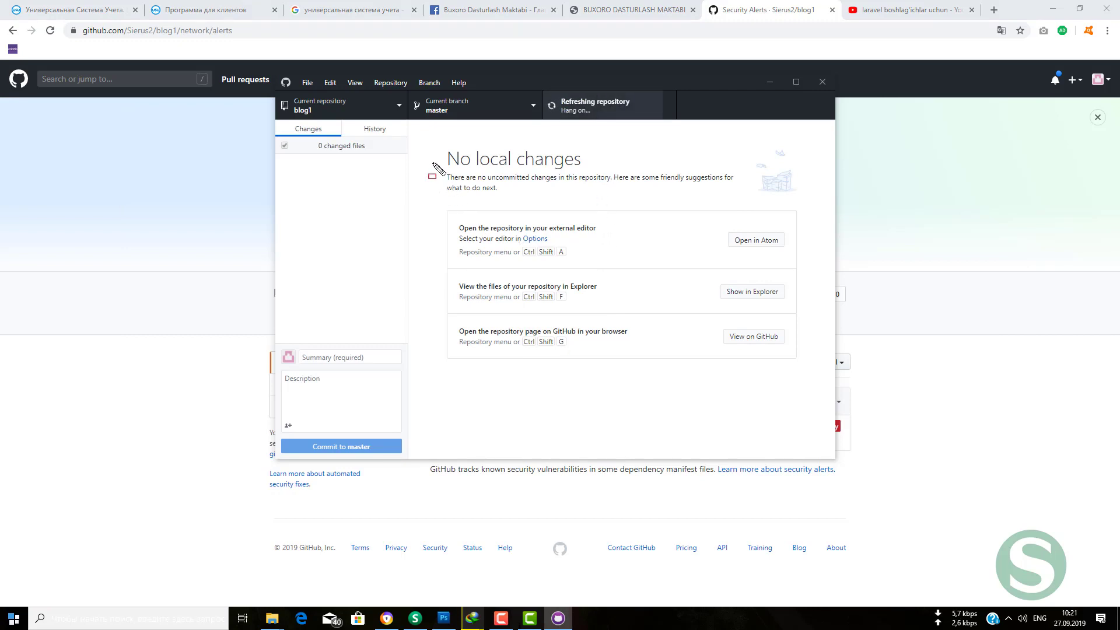
- Open the blog1 repository in the external editor Atom and close the editor again
mouse_move(435, 151)
mouse_down()
mouse_move(464, 187)
mouse_move(803, 283)
mouse_up()
mouse_move(432, 190)
mouse_down()
mouse_move(583, 280)
mouse_move(785, 300)
mouse_move(811, 280)
mouse_up()
key(Escape)
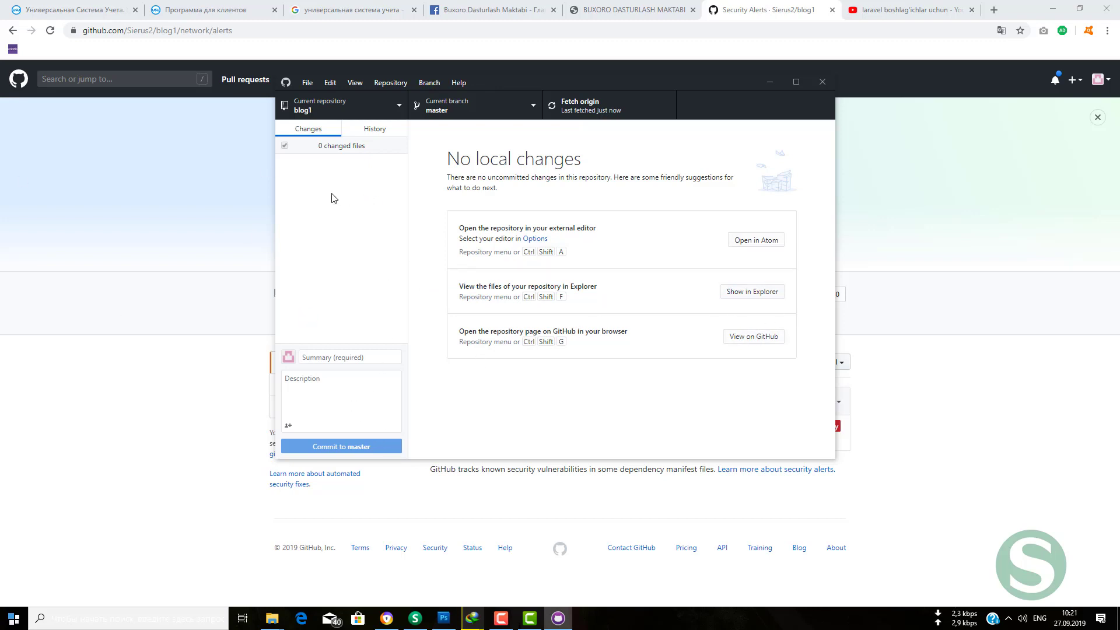
drag(277, 155, 413, 292)
drag(716, 208, 791, 246)
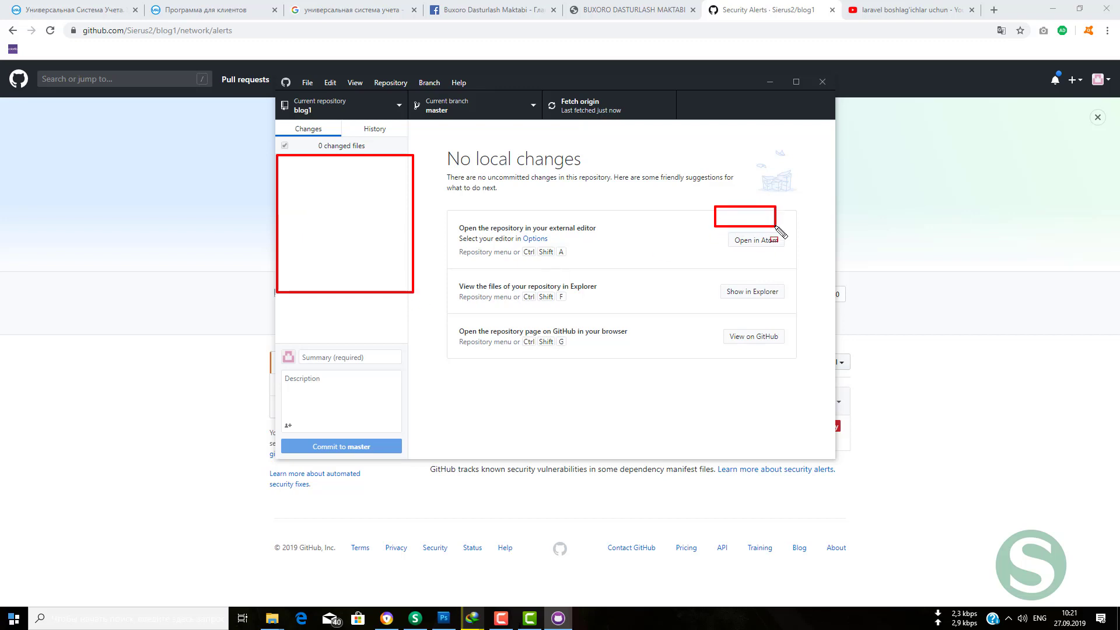
click(756, 240)
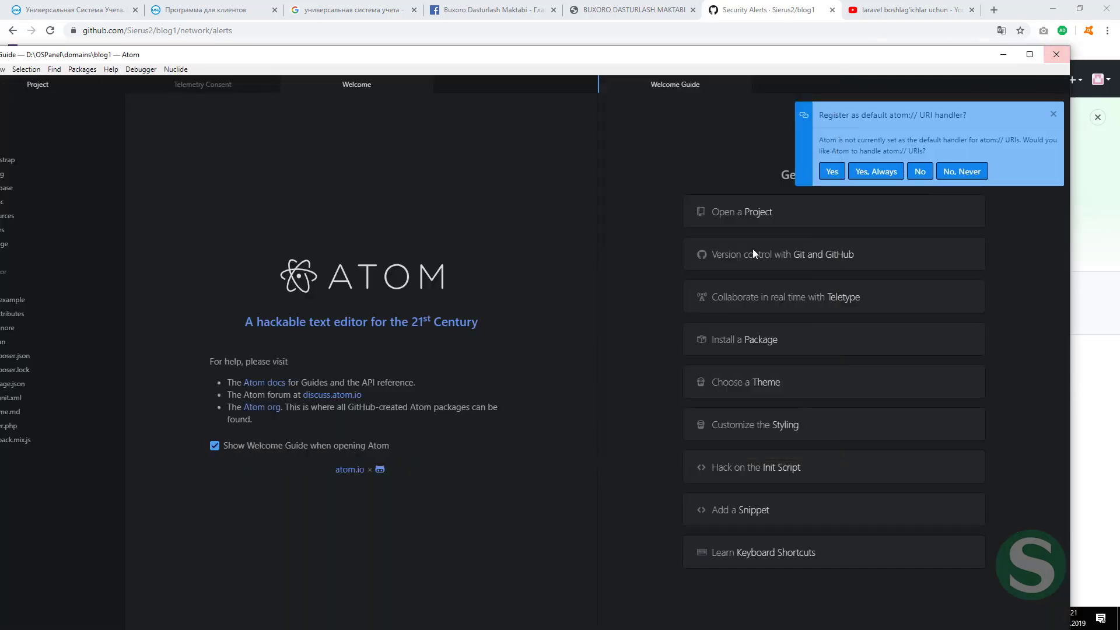
key(alt+F4)
click(347, 406)
click(399, 362)
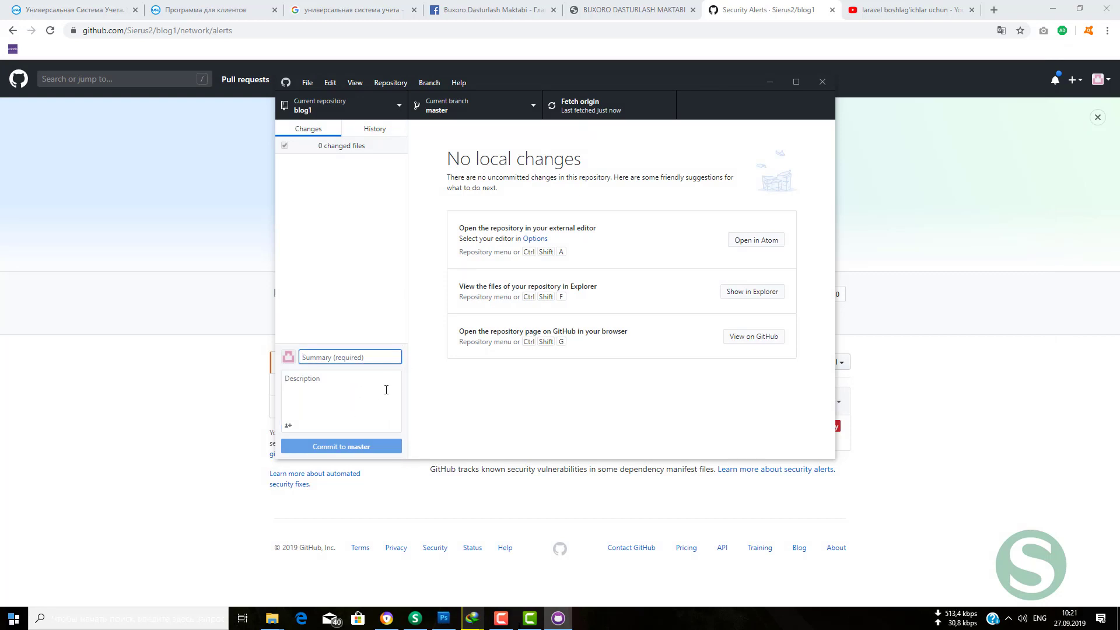